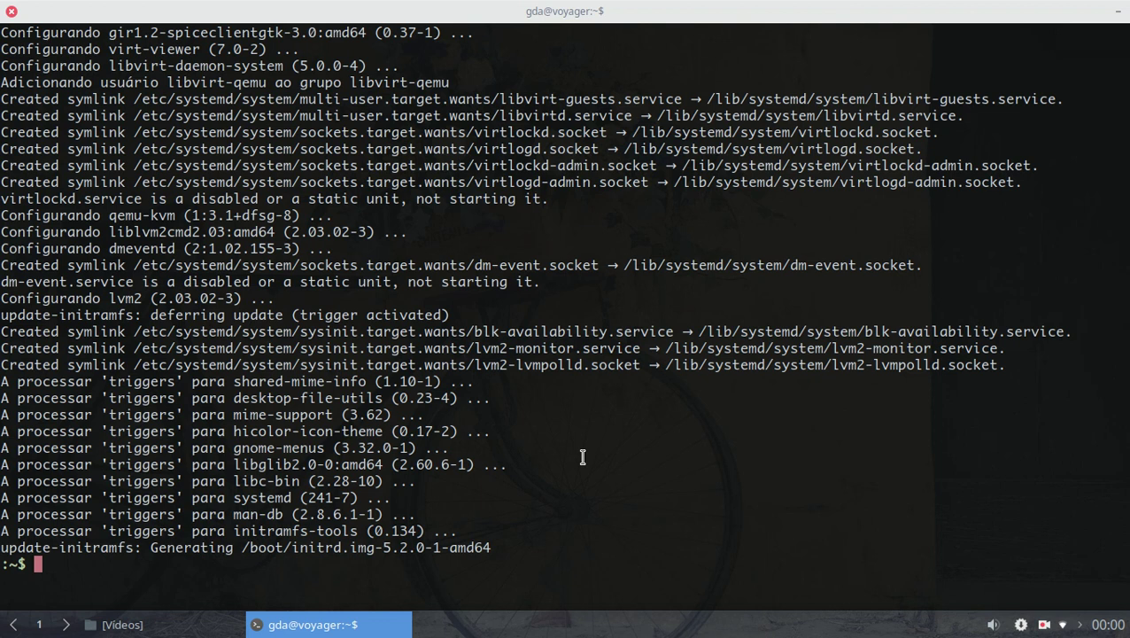
Minimise the terminal, launch the virtual machine manager (Gerenciador de Máquinas Virtuais) and authenticate with the account password.
{"action": "left_click", "coordinate": [367, 628]}
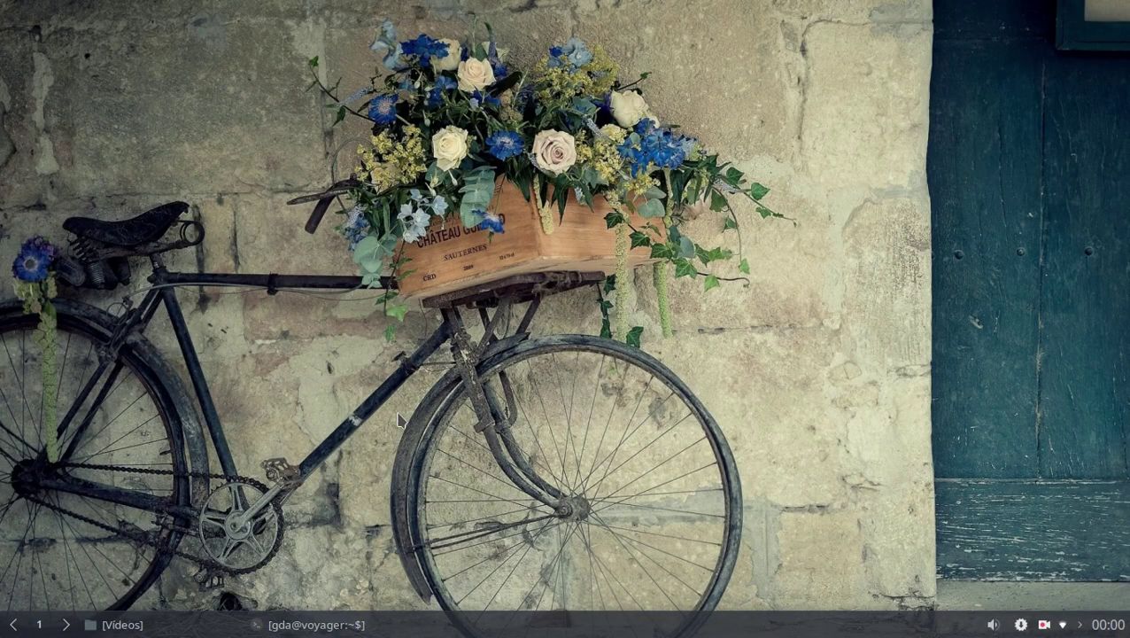
{"action": "key", "text": "super+d"}
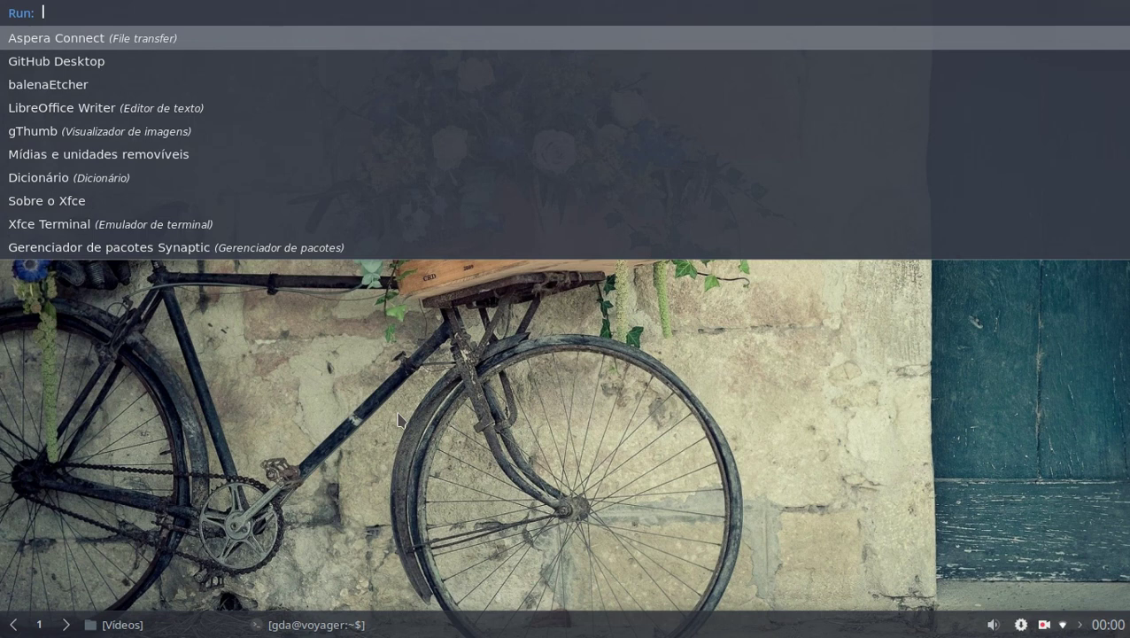
{"action": "type", "text": "virt"}
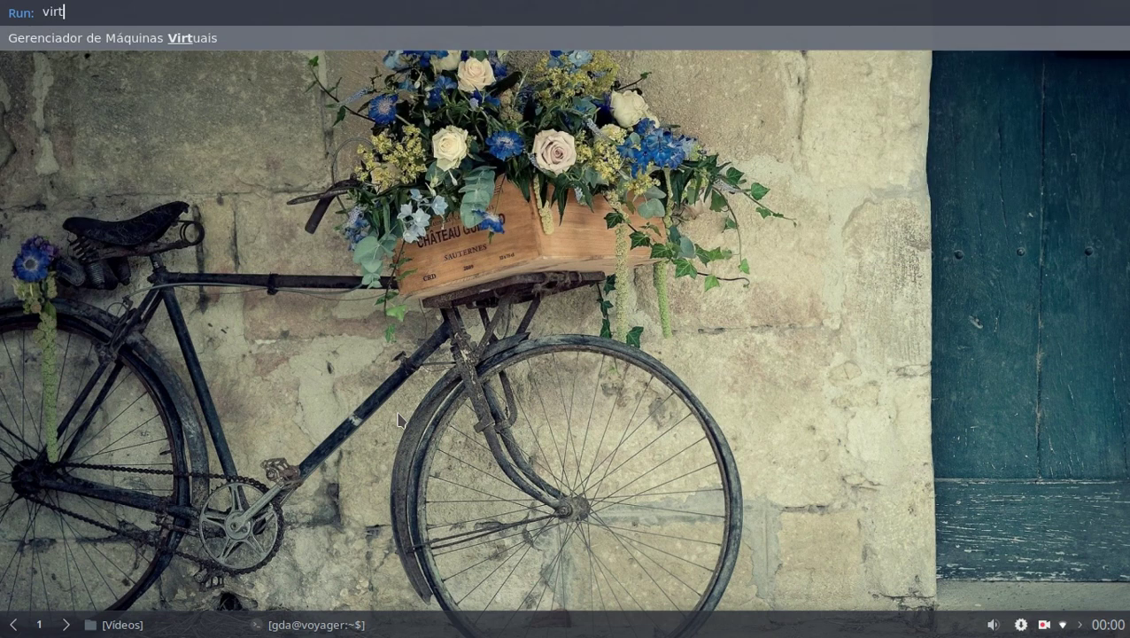
{"action": "key", "text": "Return"}
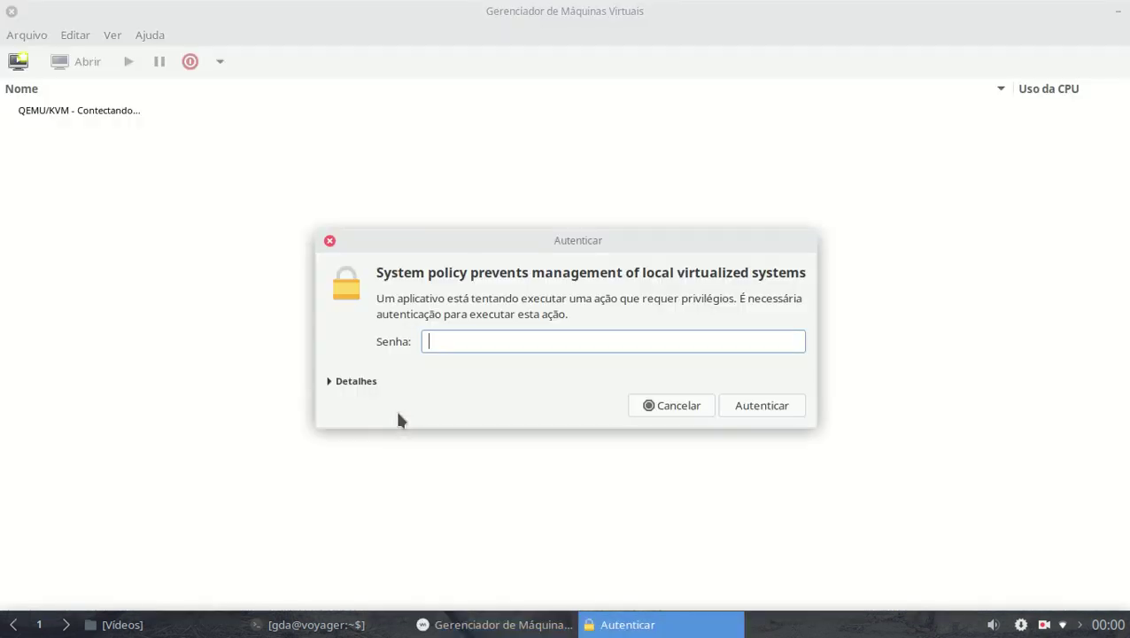
{"action": "type", "text": "•"}
{"action": "key", "text": "Return"}
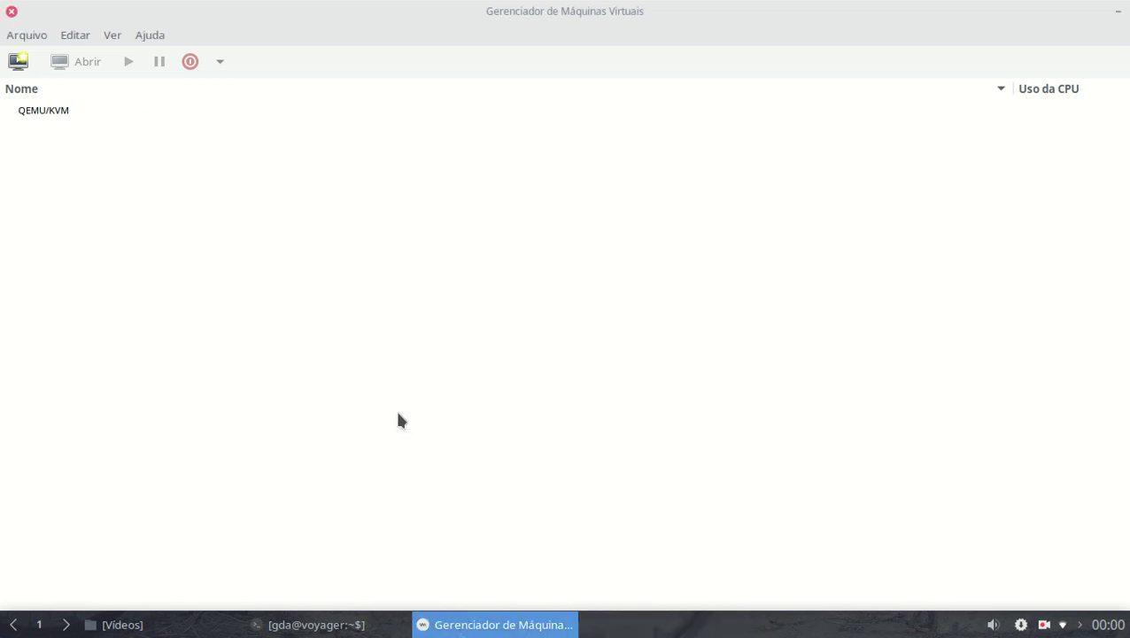
Begin a new virtual machine from local installation media and activate the default storage pool while choosing the media.
{"action": "left_click", "coordinate": [18, 62]}
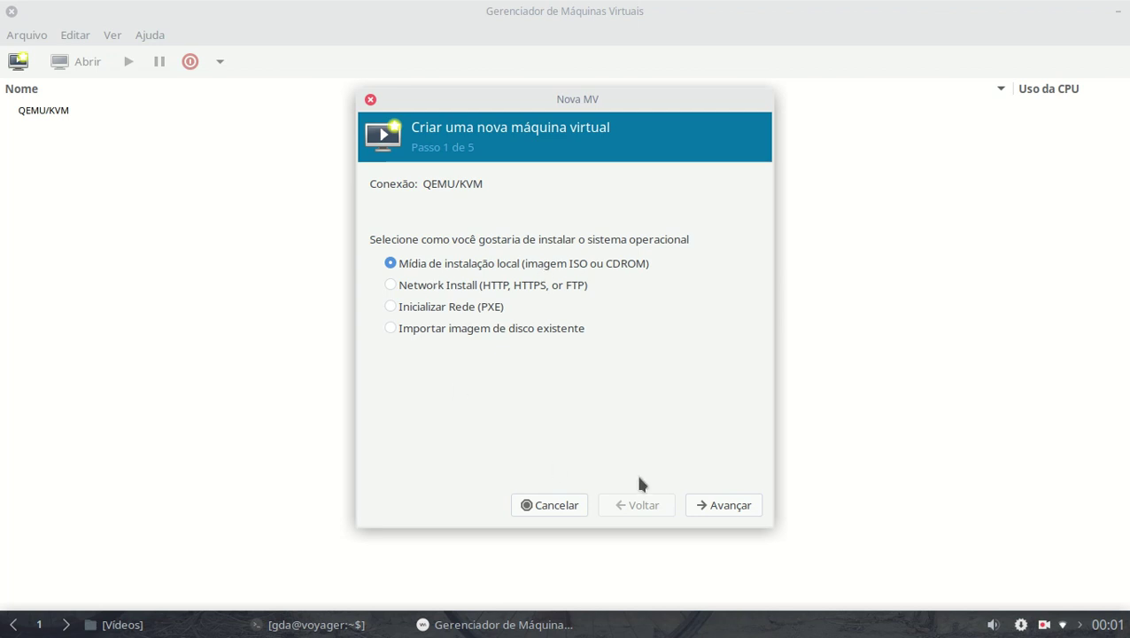
{"action": "left_click", "coordinate": [727, 510]}
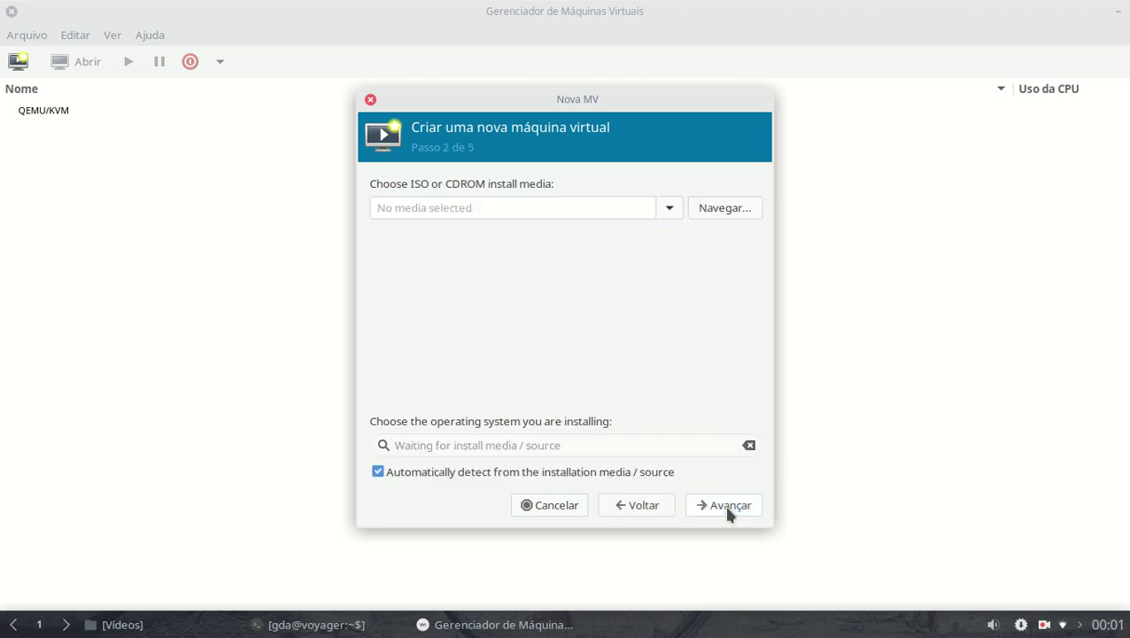
{"action": "left_click", "coordinate": [732, 209]}
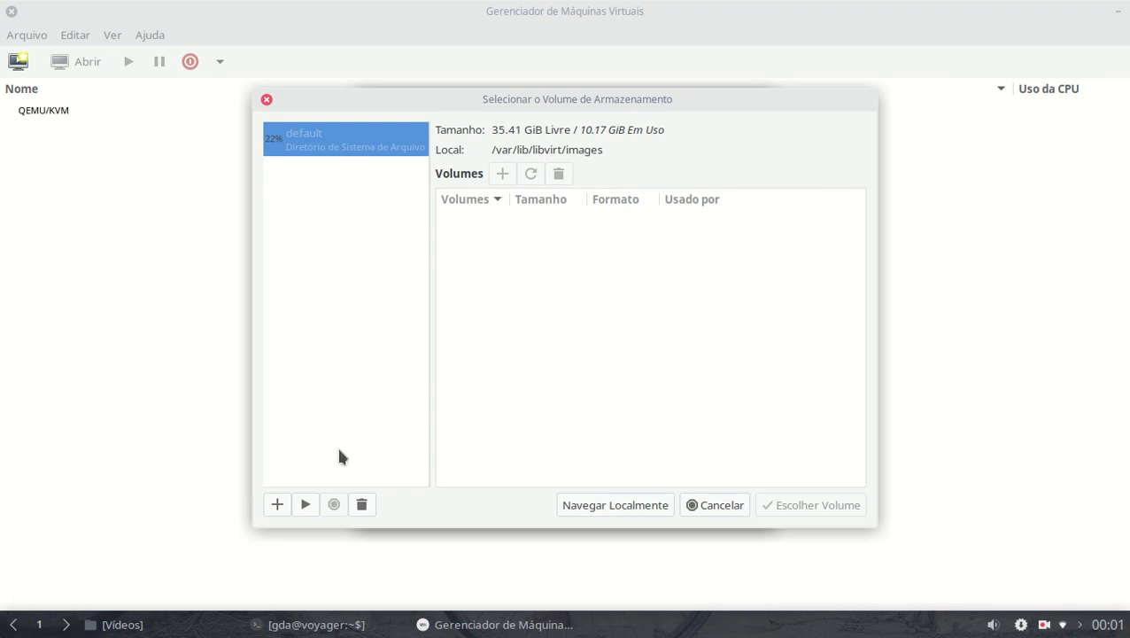
{"action": "left_click", "coordinate": [306, 507]}
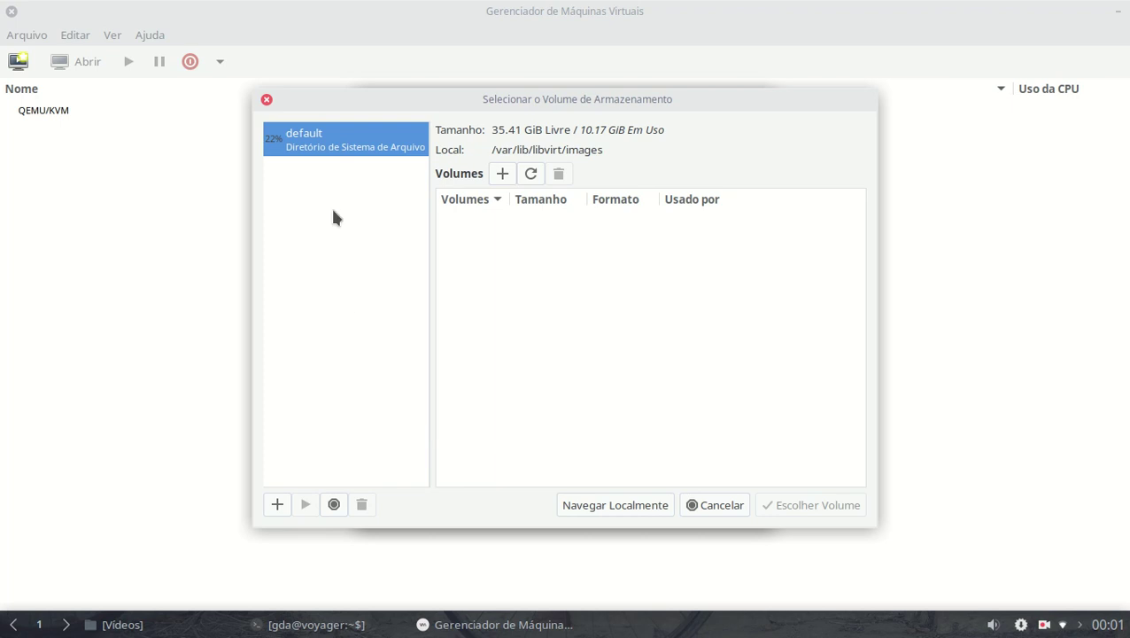
Select firmware-10.0.0-amd64-netinst.iso from the Downloads/isos folder as the install media and continue with the detected operating system.
{"action": "left_click", "coordinate": [599, 506]}
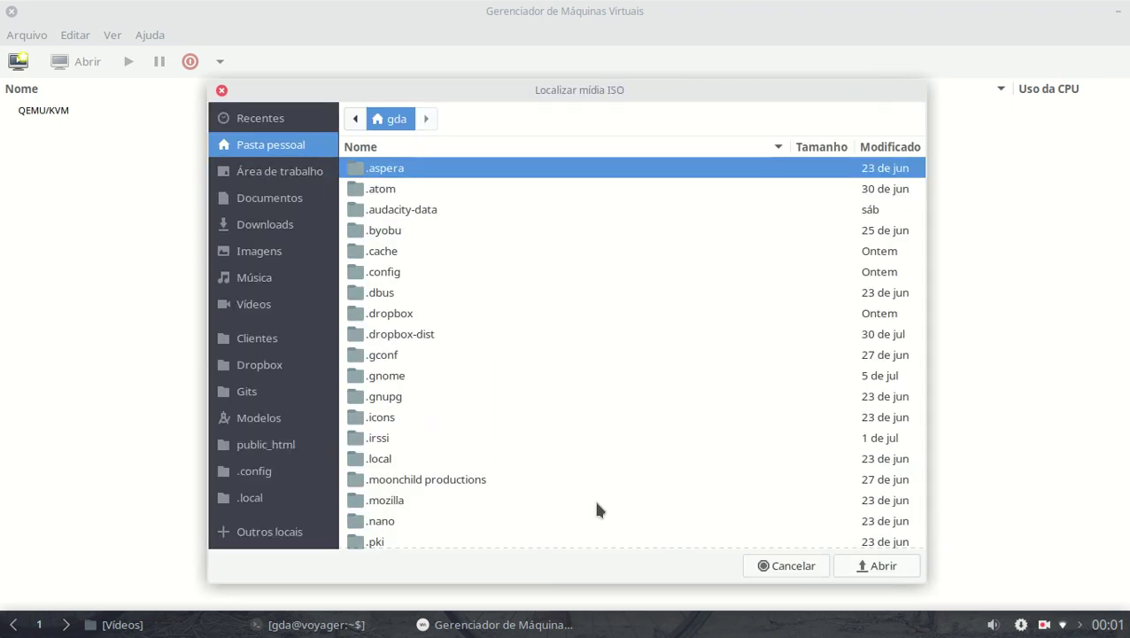
{"action": "left_click", "coordinate": [271, 253]}
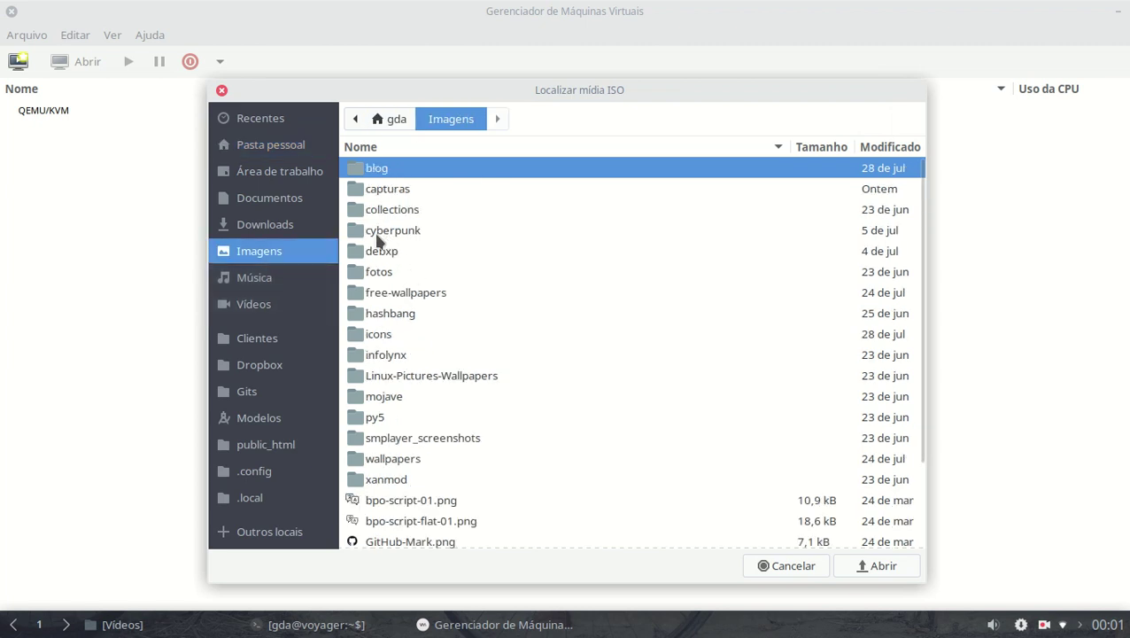
{"action": "left_click", "coordinate": [266, 230]}
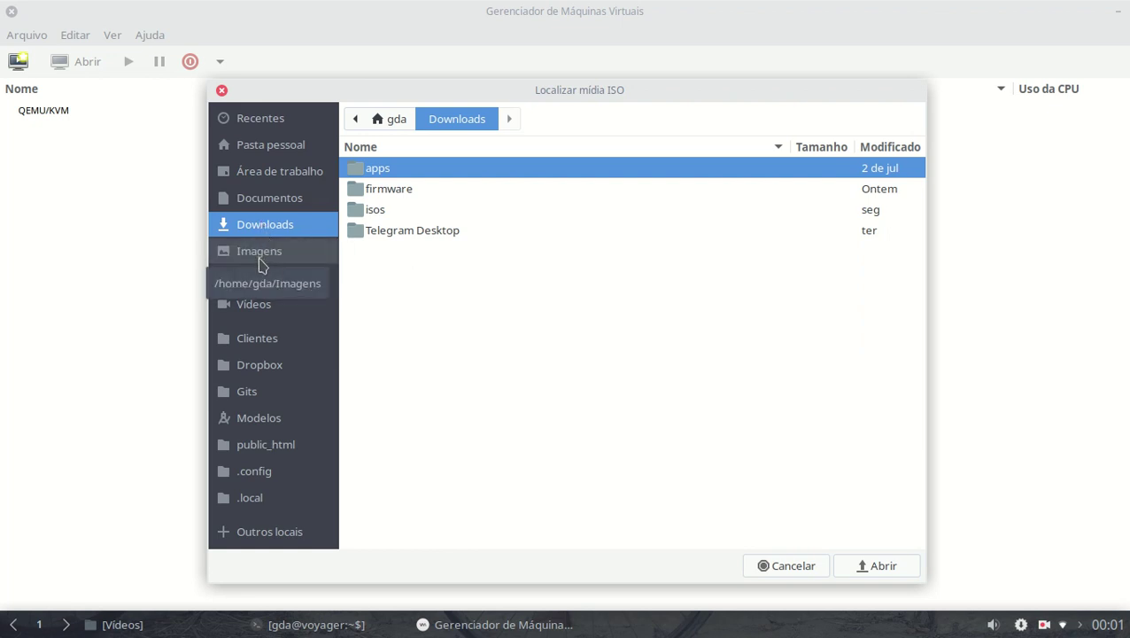
{"action": "double_click", "coordinate": [376, 213]}
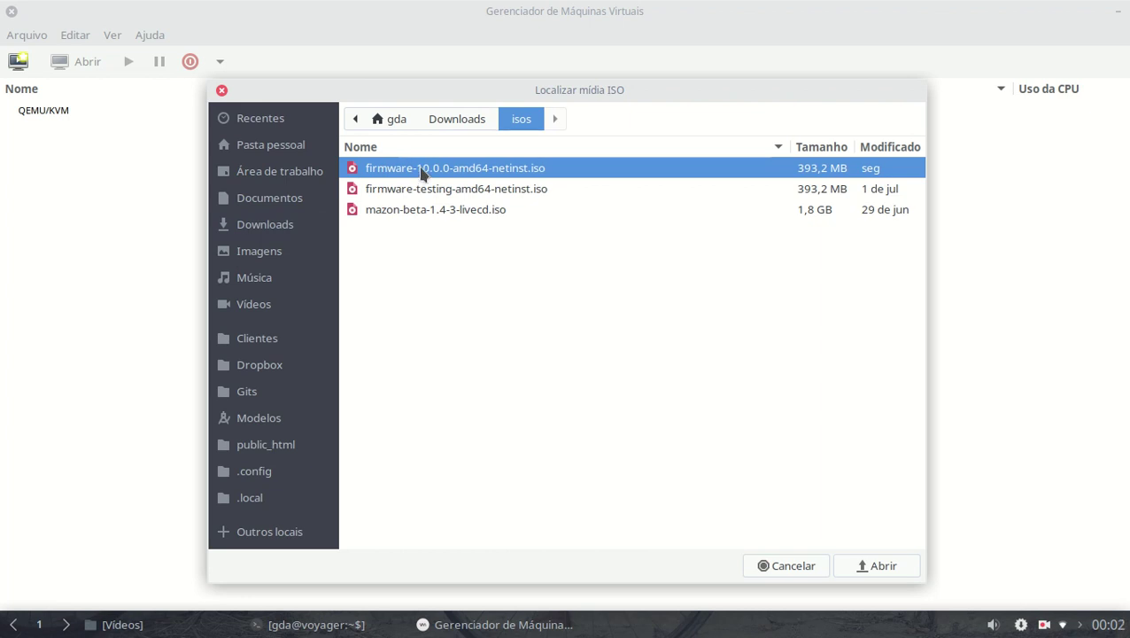
{"action": "double_click", "coordinate": [423, 169]}
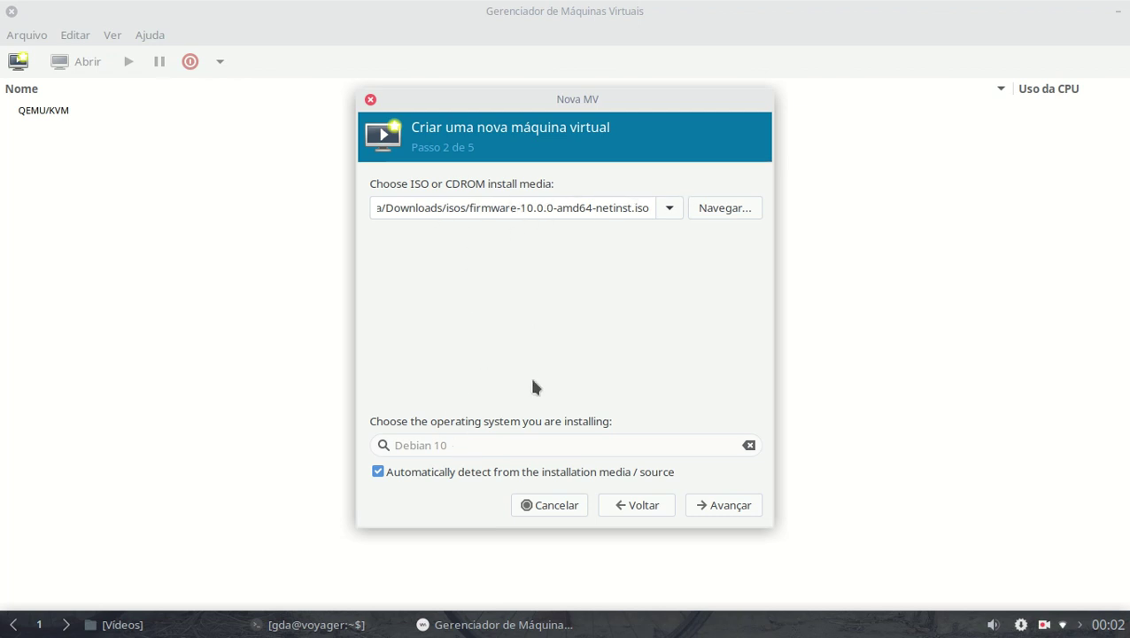
{"action": "left_click", "coordinate": [725, 514]}
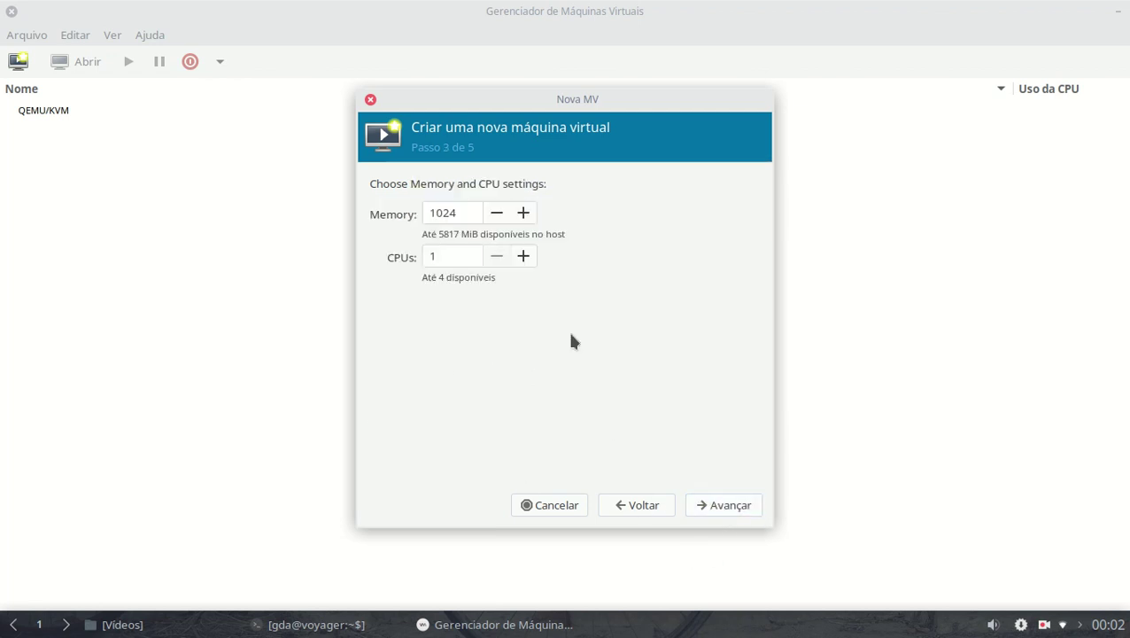
Give the virtual machine 2048 MiB of memory and 2 CPUs, and continue to the storage settings.
{"action": "double_click", "coordinate": [465, 215]}
{"action": "type", "text": "2048"}
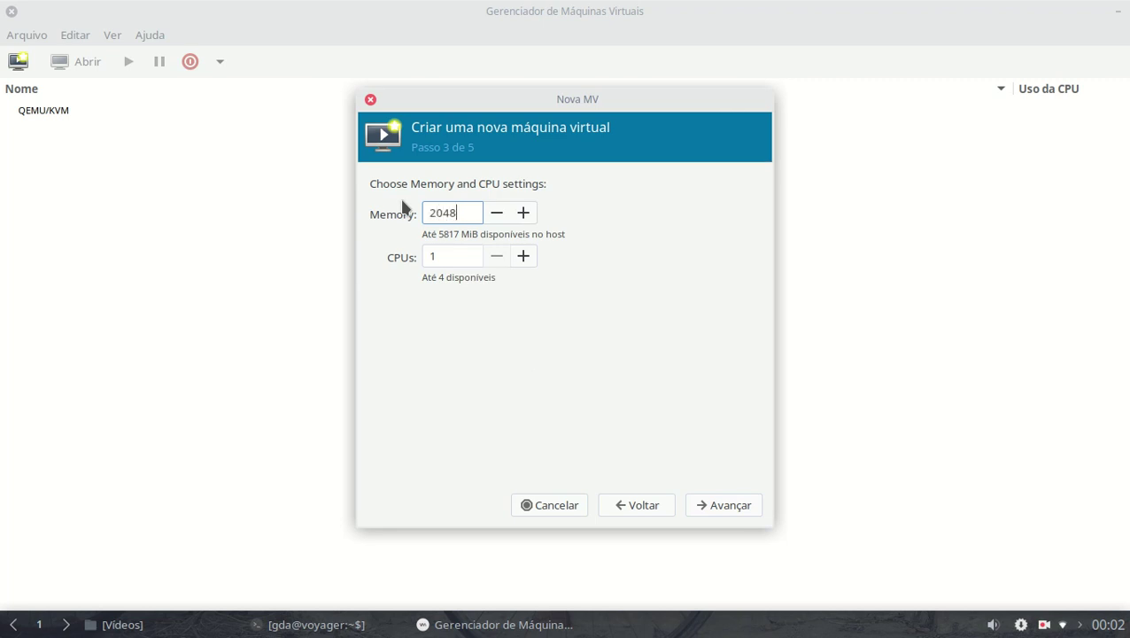
{"action": "left_click", "coordinate": [523, 256]}
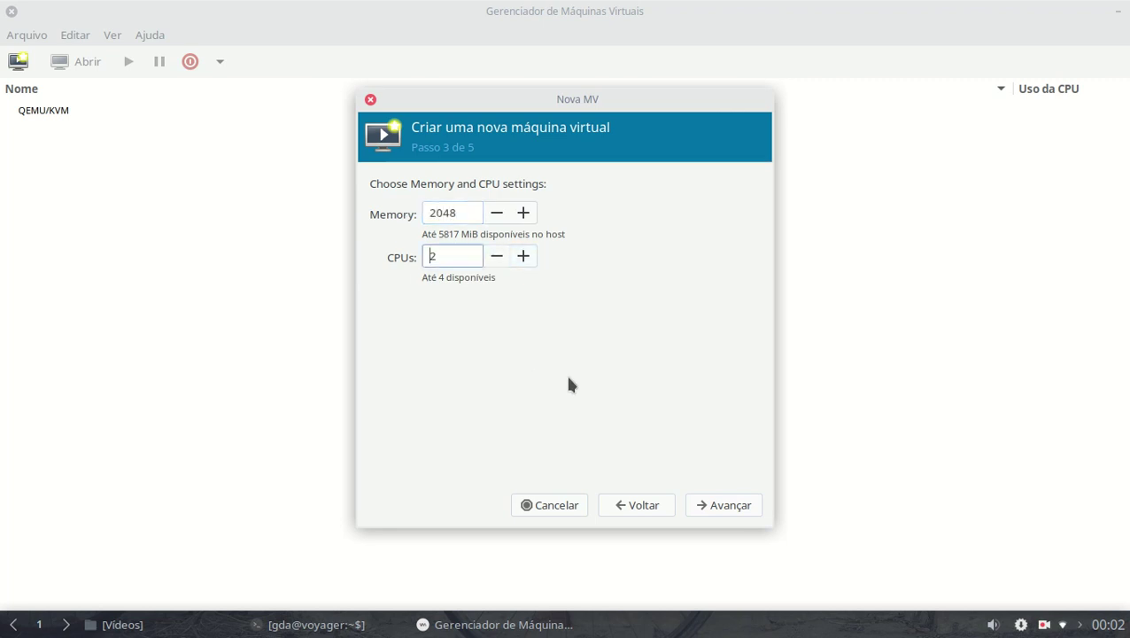
{"action": "left_click", "coordinate": [717, 512]}
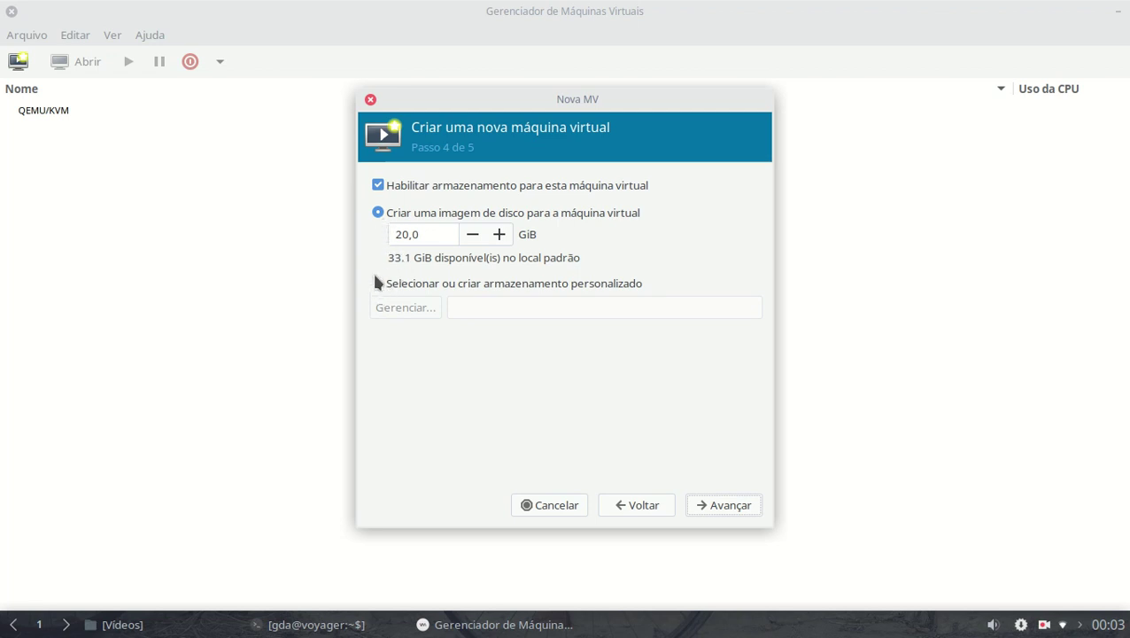
Choose custom storage for the virtual machine, open its storage management and stop the default storage pool.
{"action": "left_click", "coordinate": [379, 283]}
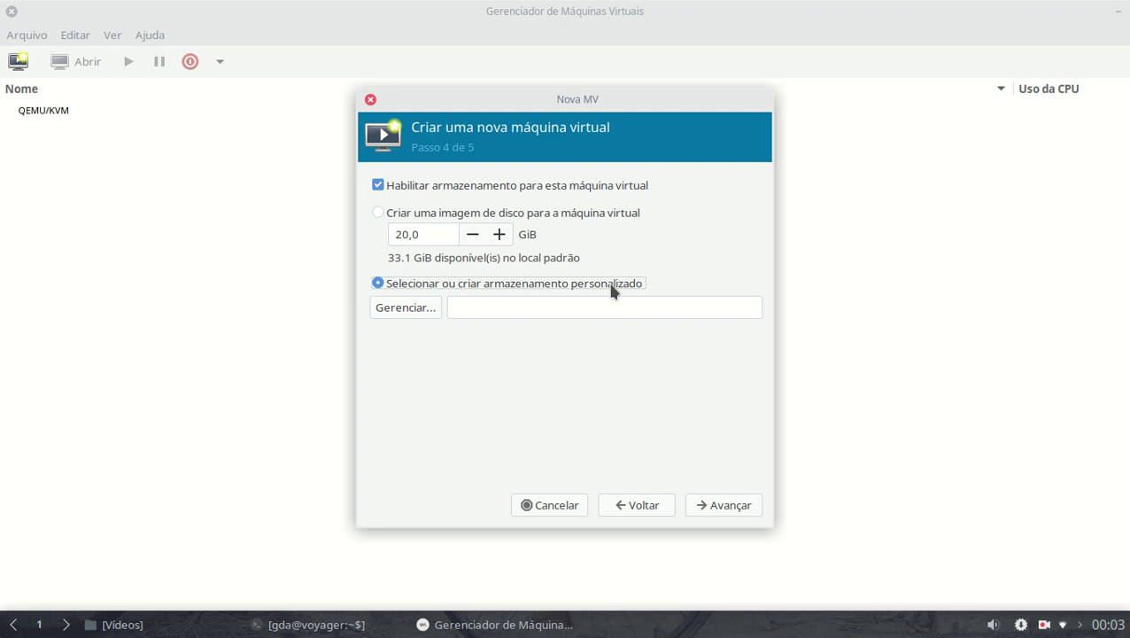
{"action": "left_click", "coordinate": [405, 309]}
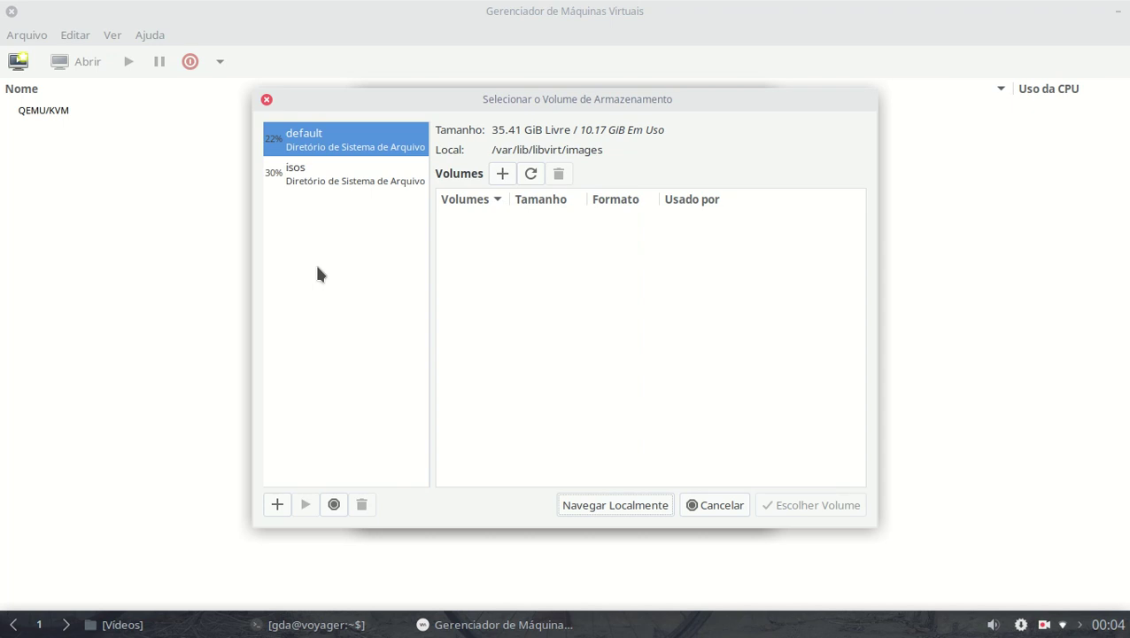
{"action": "left_click", "coordinate": [323, 175]}
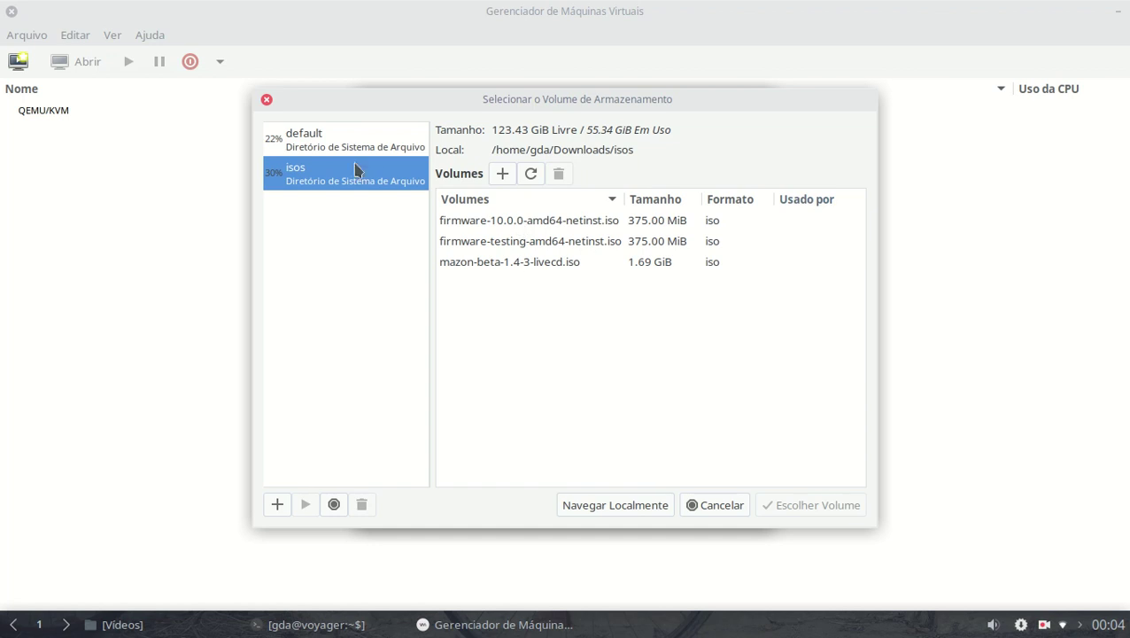
{"action": "left_click", "coordinate": [336, 147]}
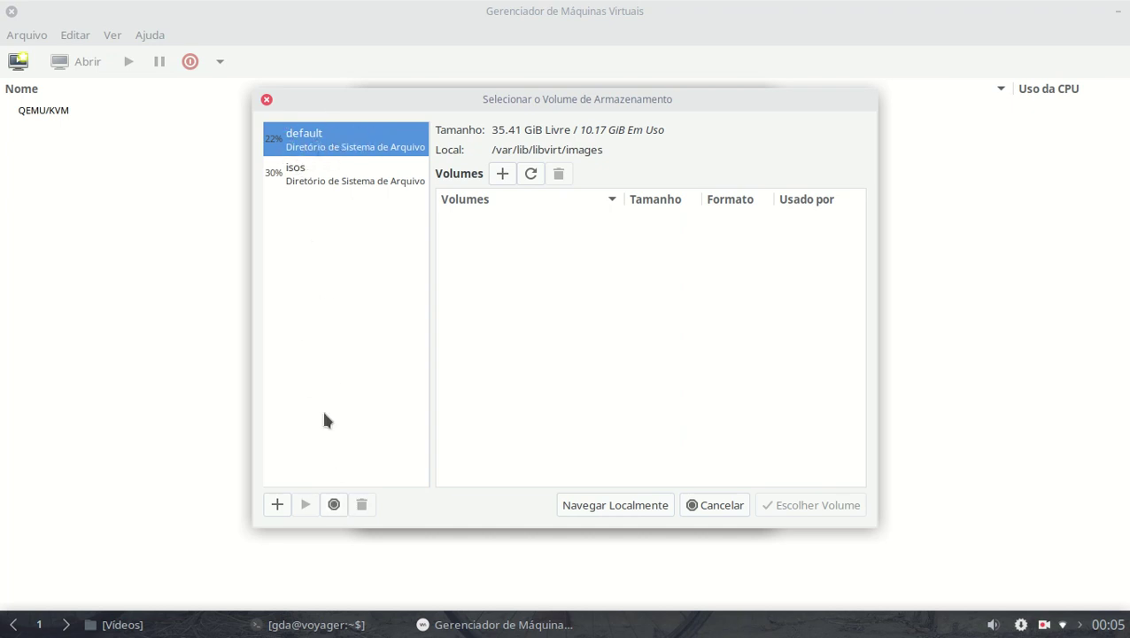
{"action": "left_click", "coordinate": [334, 504]}
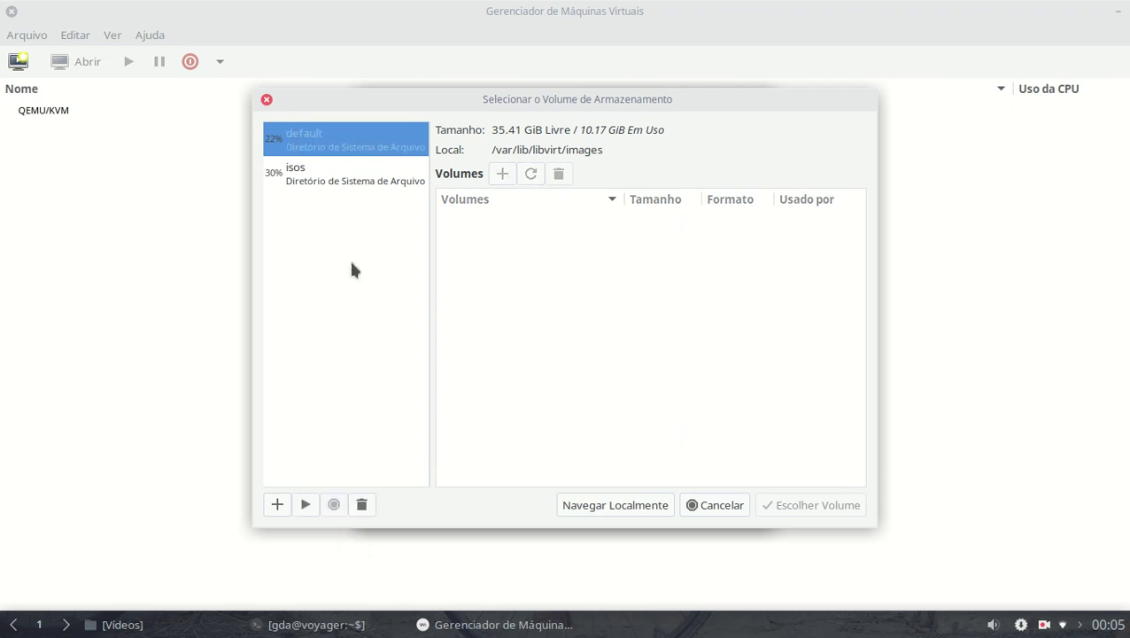
Start a new filesystem directory storage pool named virtpool and proceed to its target path settings.
{"action": "left_click", "coordinate": [276, 505]}
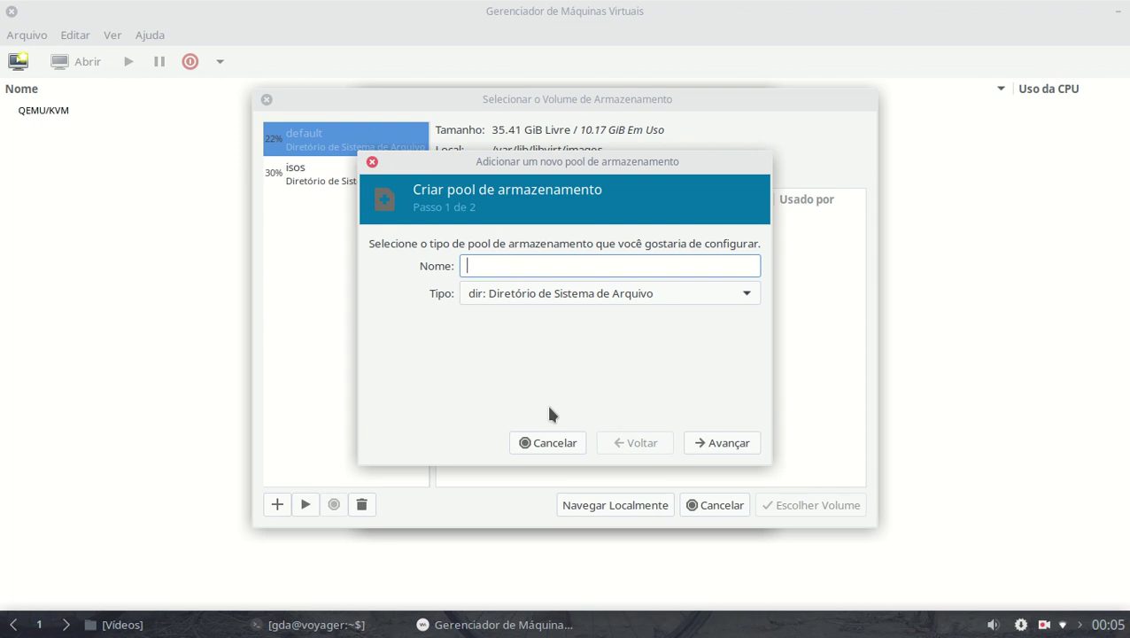
{"action": "type", "text": "vit"}
{"action": "key", "text": "BackSpace"}
{"action": "type", "text": "rtpol"}
{"action": "key", "text": "BackSpace"}
{"action": "type", "text": "ol"}
{"action": "left_click", "coordinate": [718, 444]}
Create a virtpool folder in the home directory, set it as the pool's target path and finish creating the pool.
{"action": "left_click", "coordinate": [724, 251]}
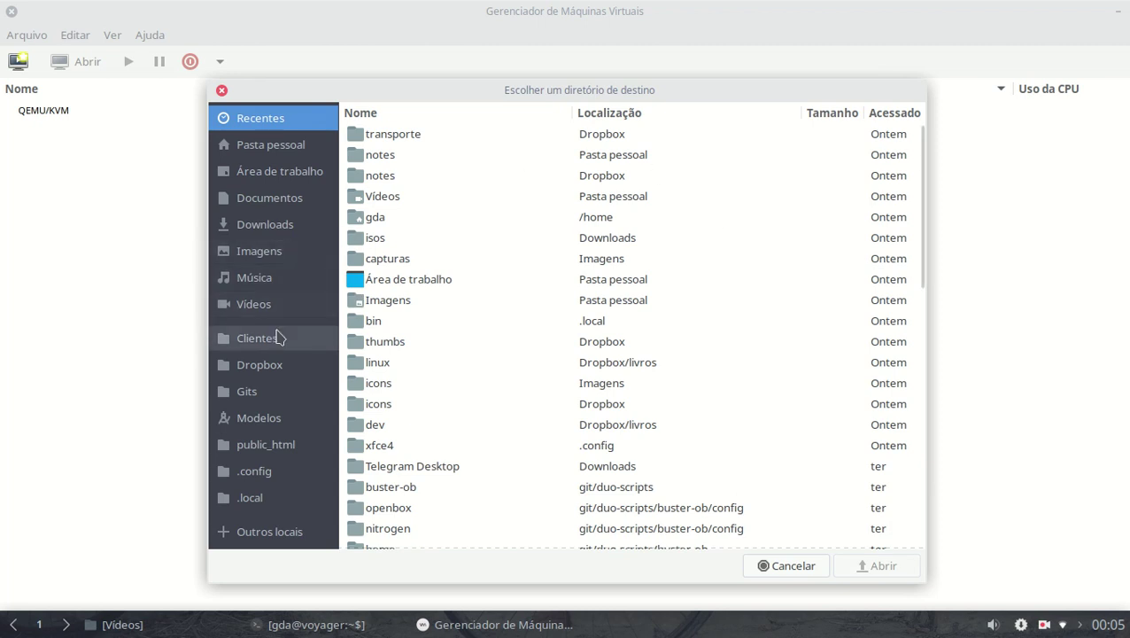
{"action": "left_click", "coordinate": [276, 147]}
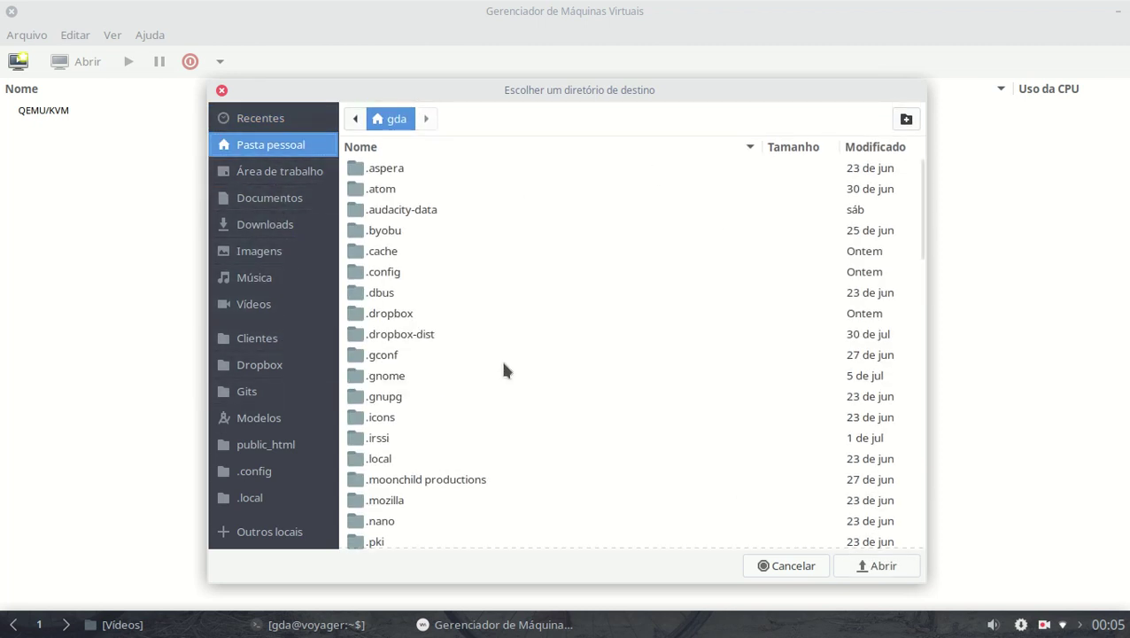
{"action": "scroll", "coordinate": [501, 363], "scroll_direction": "down", "scroll_amount": 5}
{"action": "scroll", "coordinate": [503, 363], "scroll_direction": "up", "scroll_amount": 3}
{"action": "scroll", "coordinate": [505, 370], "scroll_direction": "down", "scroll_amount": 3}
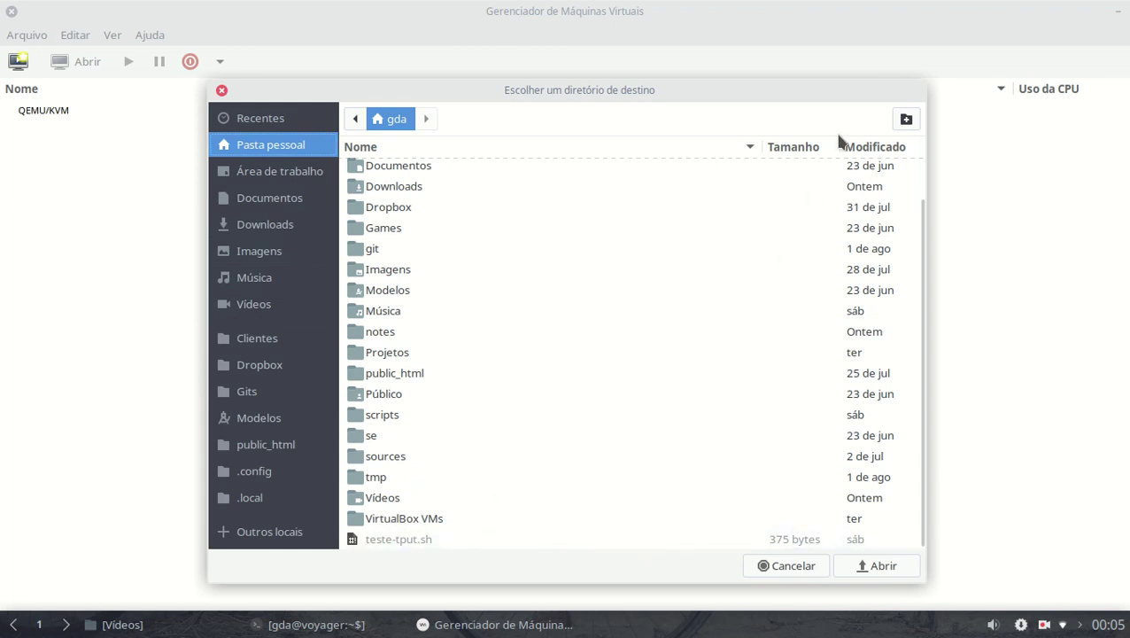
{"action": "left_click", "coordinate": [904, 119]}
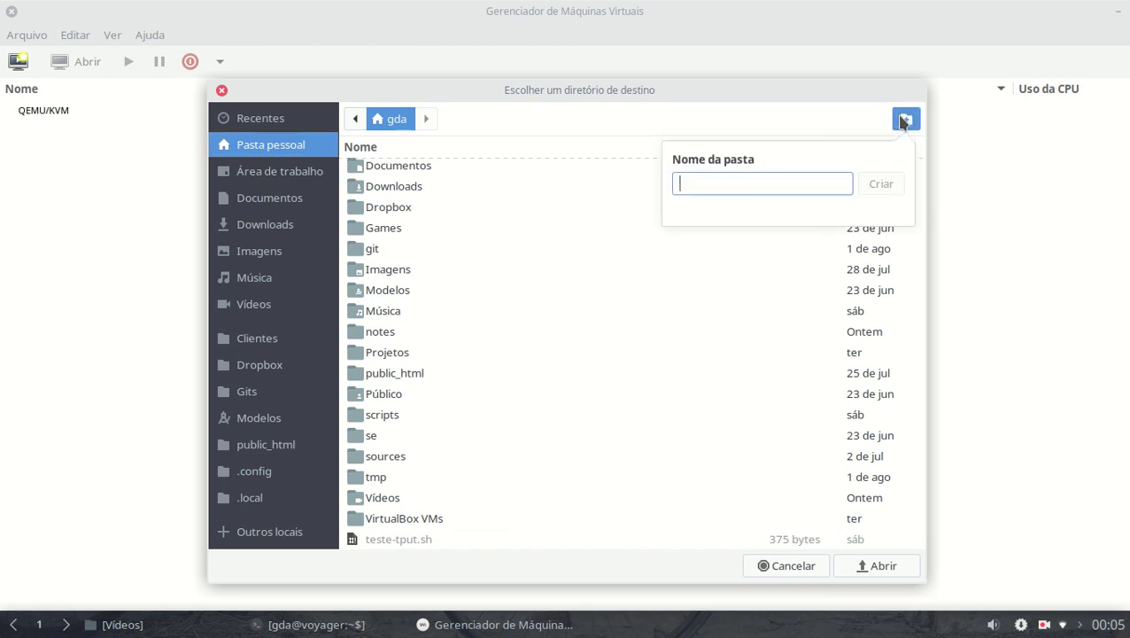
{"action": "type", "text": "virt"}
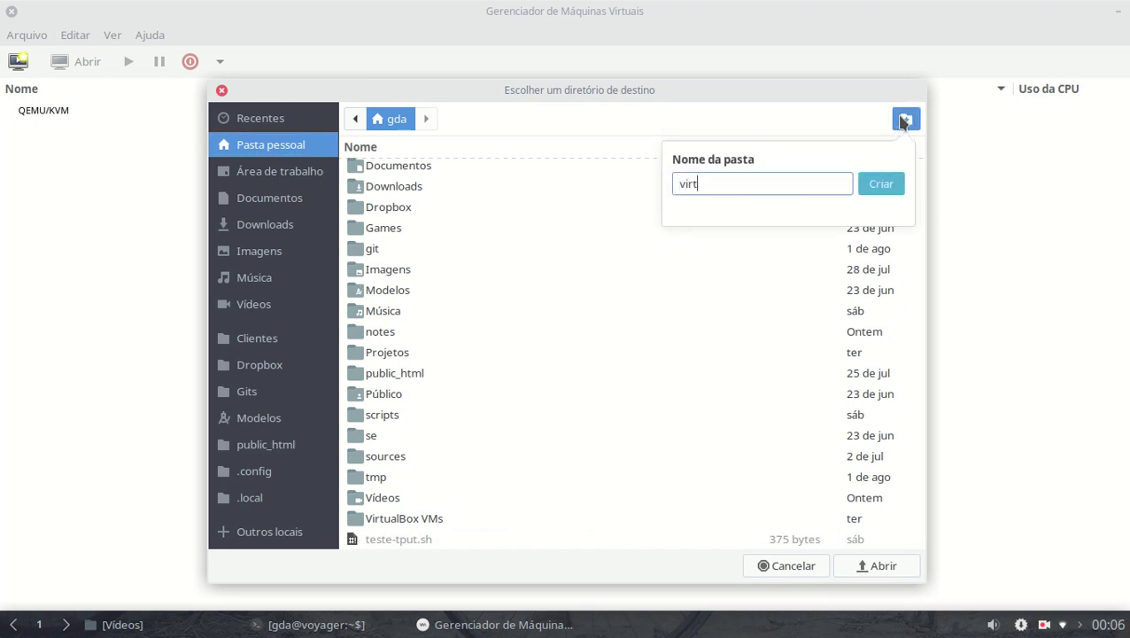
{"action": "type", "text": "pool"}
{"action": "left_click", "coordinate": [882, 184]}
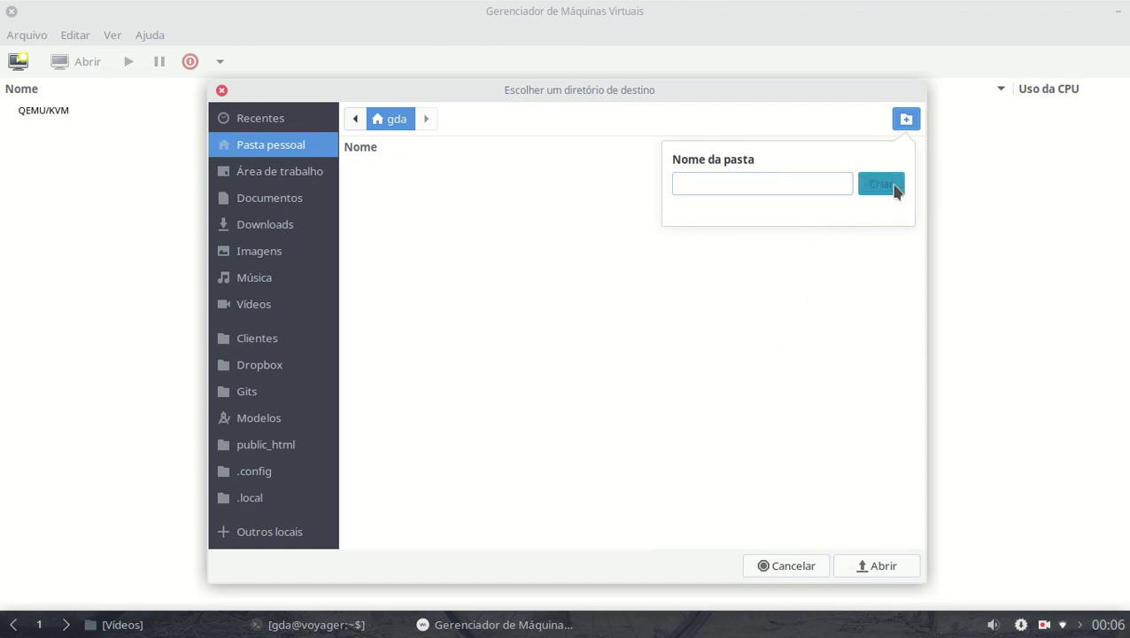
{"action": "left_click", "coordinate": [887, 565]}
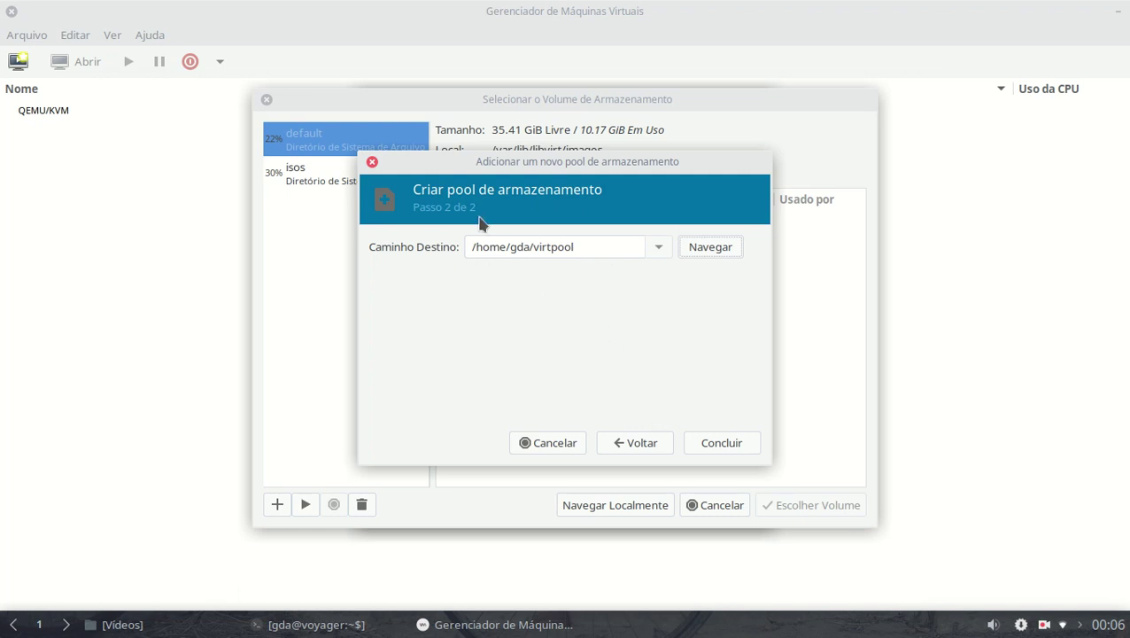
{"action": "left_click", "coordinate": [718, 445]}
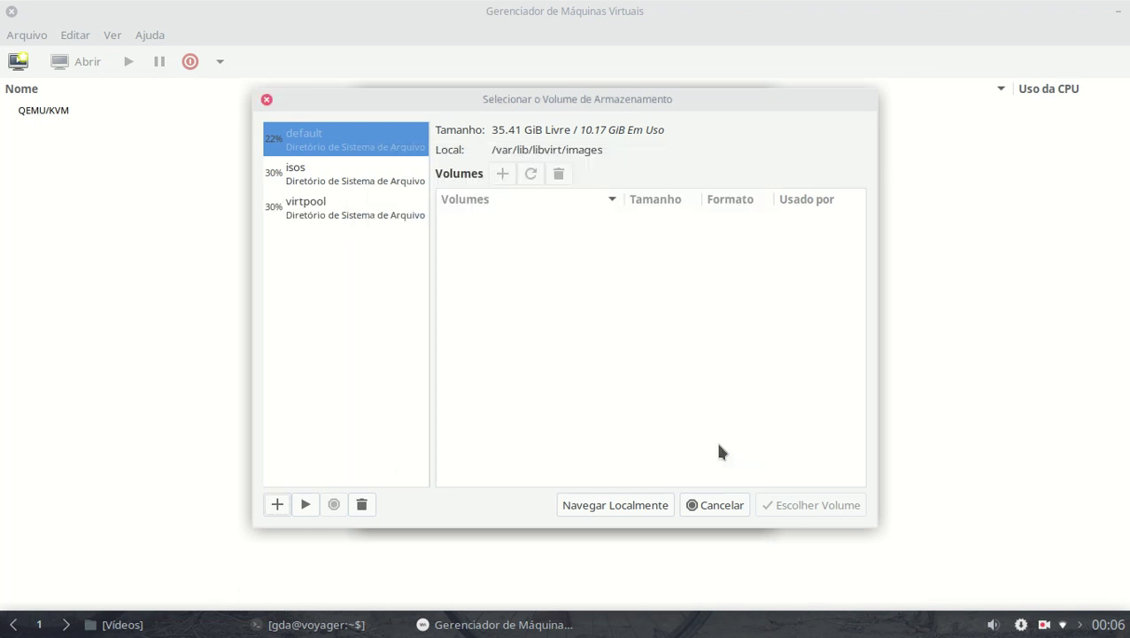
Compare the storage locations of the virtpool and default pools.
{"action": "left_click", "coordinate": [359, 218]}
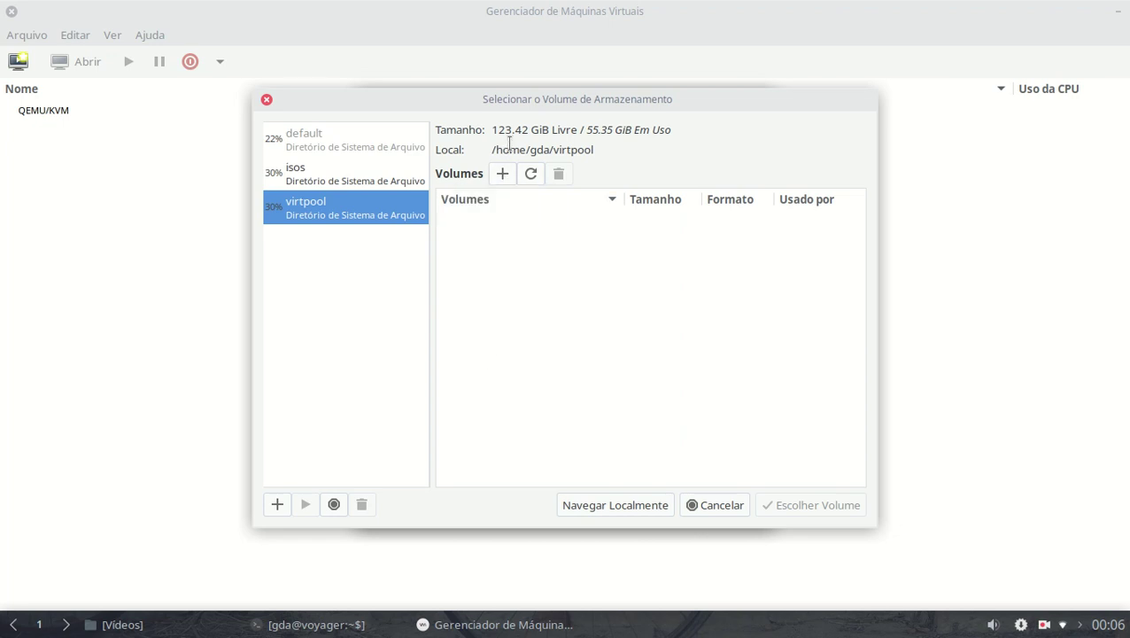
{"action": "left_click_drag", "start_coordinate": [496, 150], "coordinate": [595, 150]}
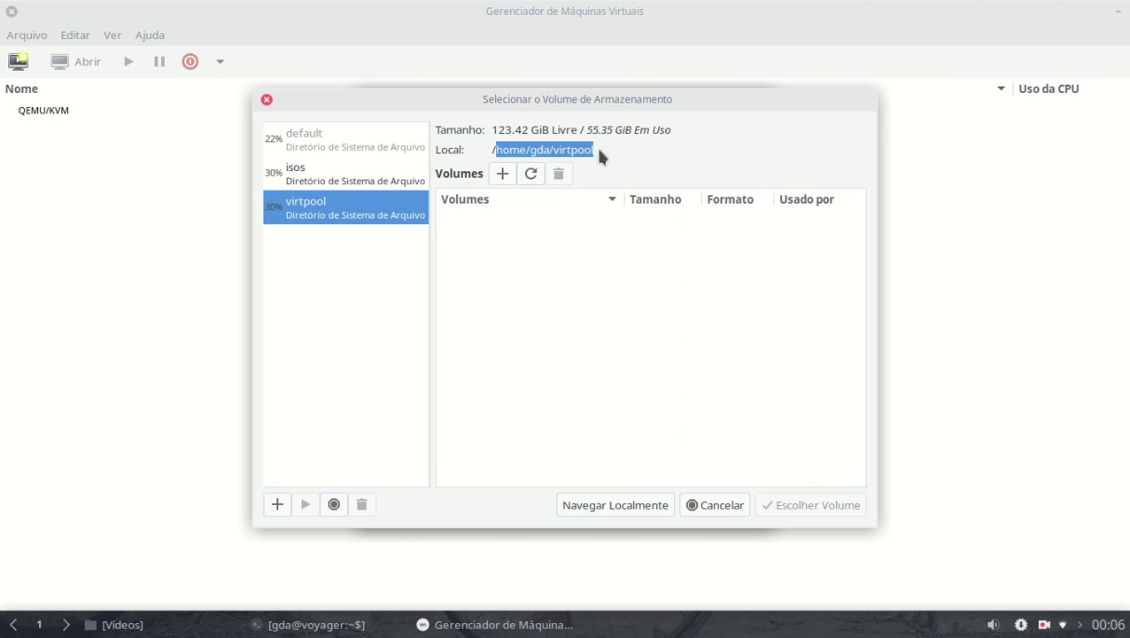
{"action": "left_click", "coordinate": [332, 135]}
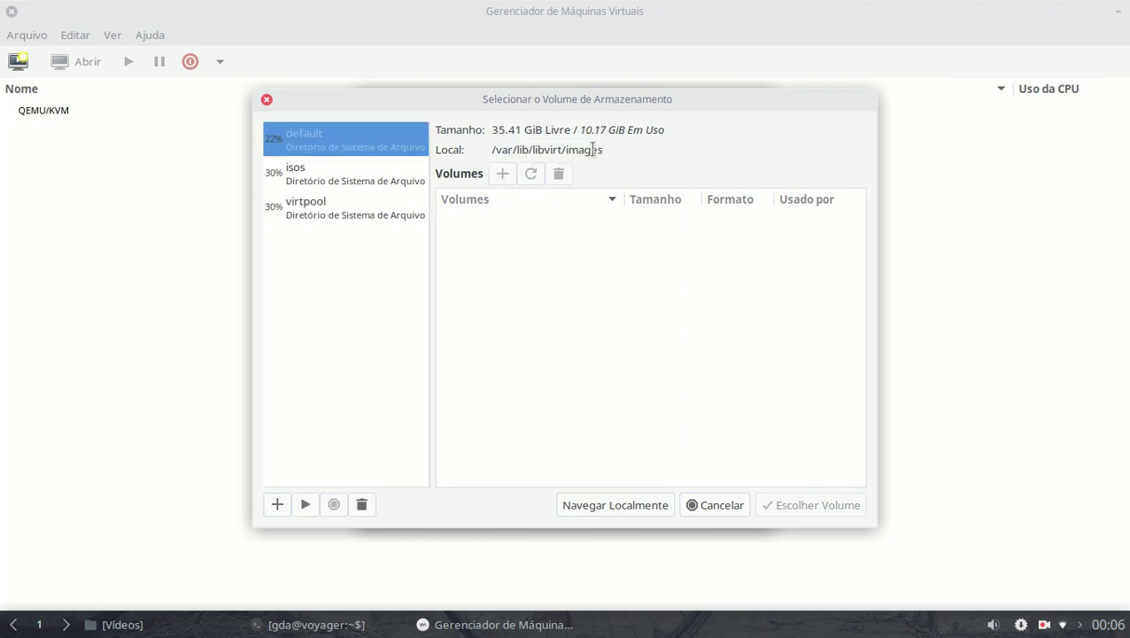
Create a 20 GiB qcow2 volume named debian10 in the virtpool pool and choose it as the virtual machine's storage.
{"action": "left_click", "coordinate": [323, 213]}
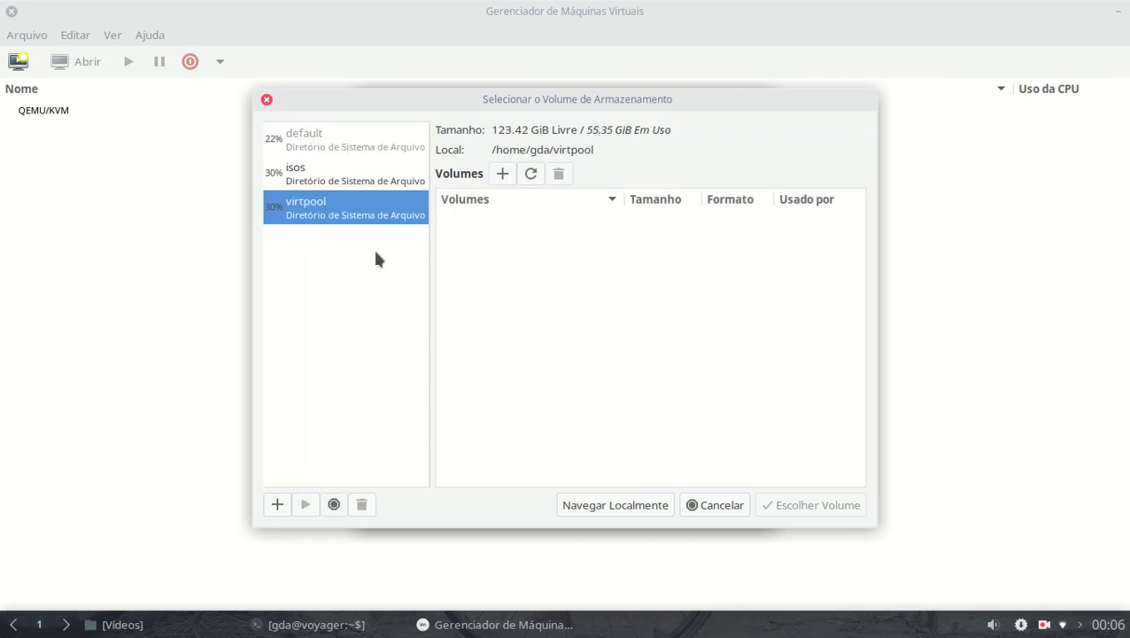
{"action": "left_click", "coordinate": [503, 173]}
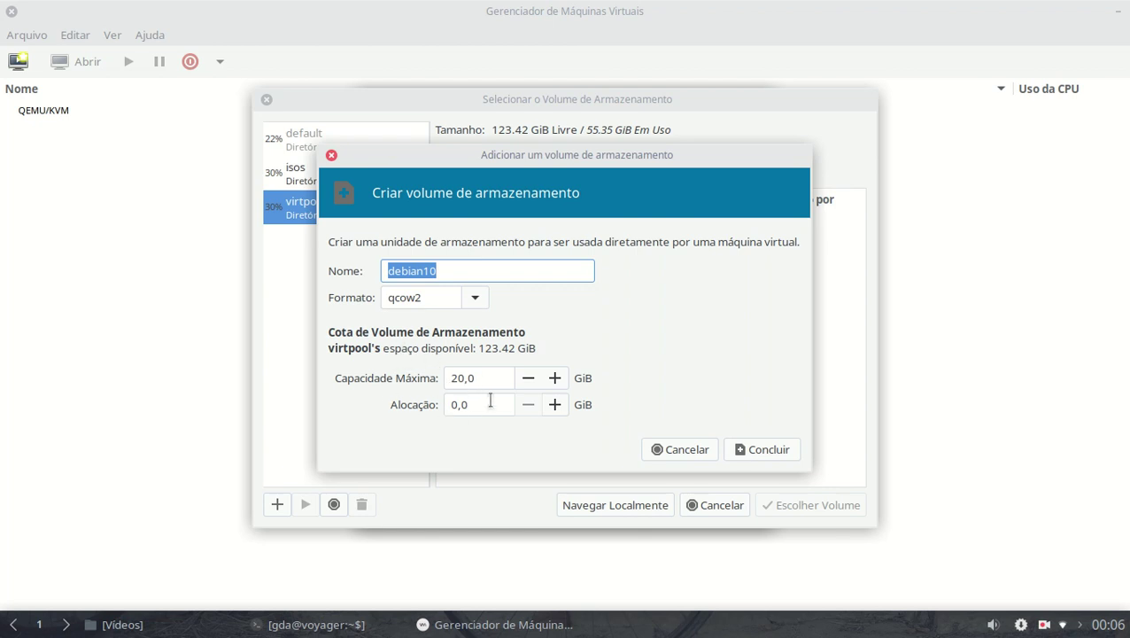
{"action": "left_click", "coordinate": [762, 450]}
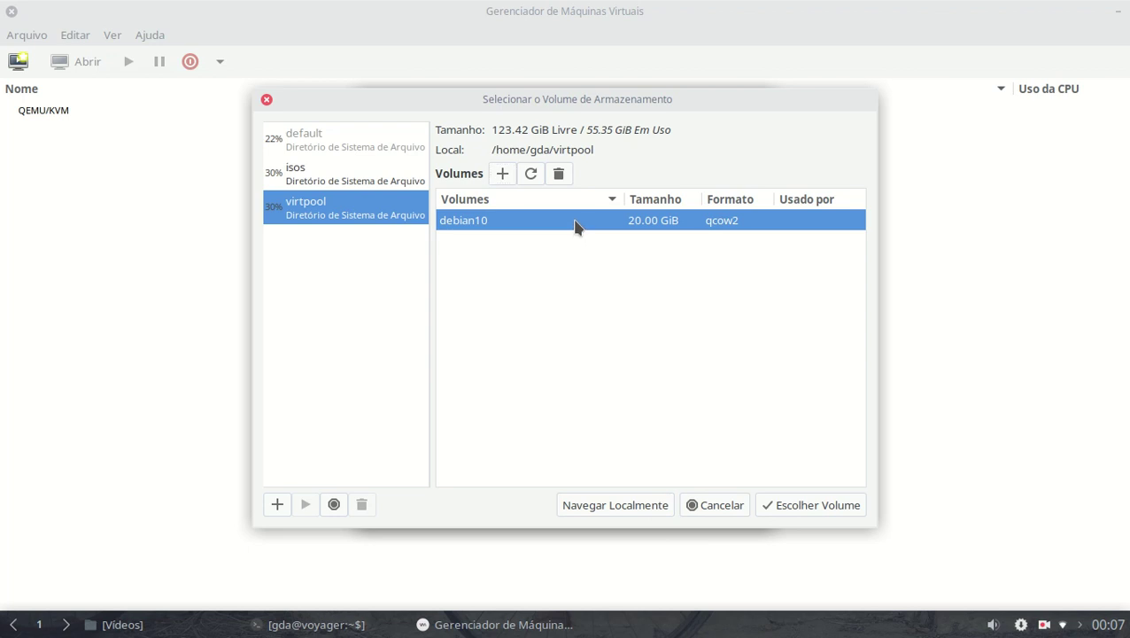
{"action": "left_click", "coordinate": [805, 510]}
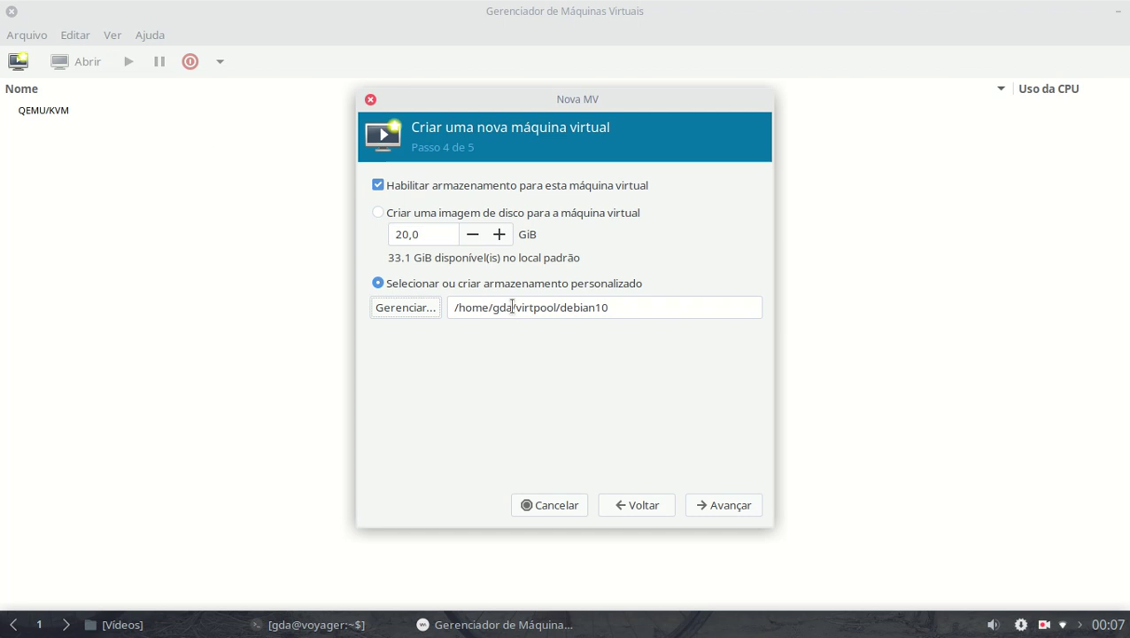
Compare the automatic disk image option with custom storage, and choose the debian10 volume in virtpool again.
{"action": "left_click_drag", "start_coordinate": [521, 307], "coordinate": [557, 307]}
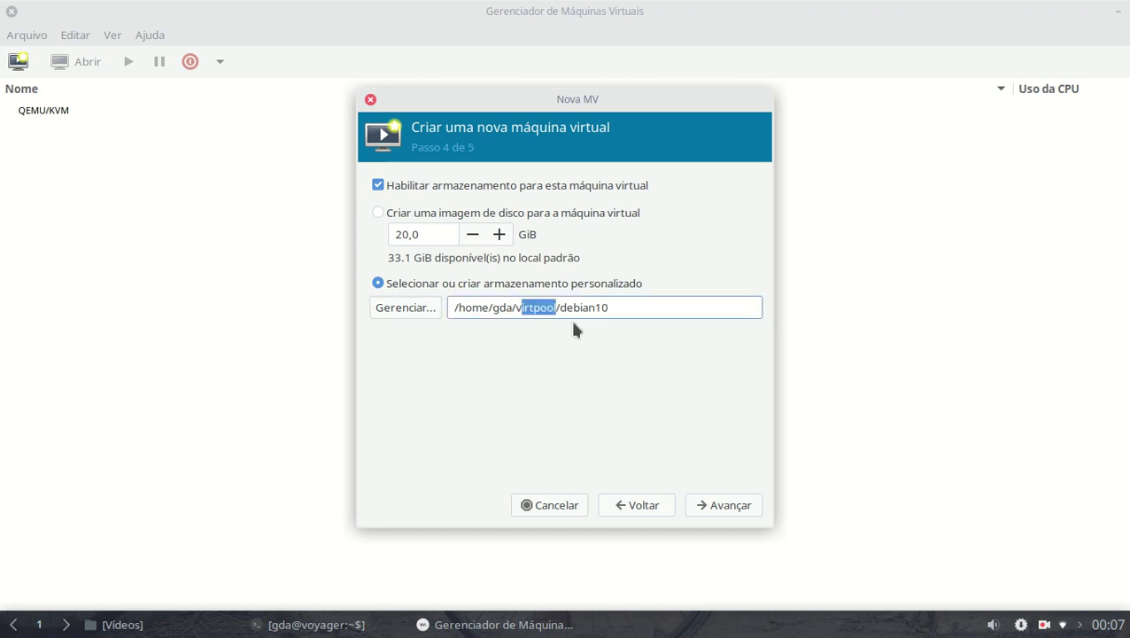
{"action": "left_click", "coordinate": [378, 214]}
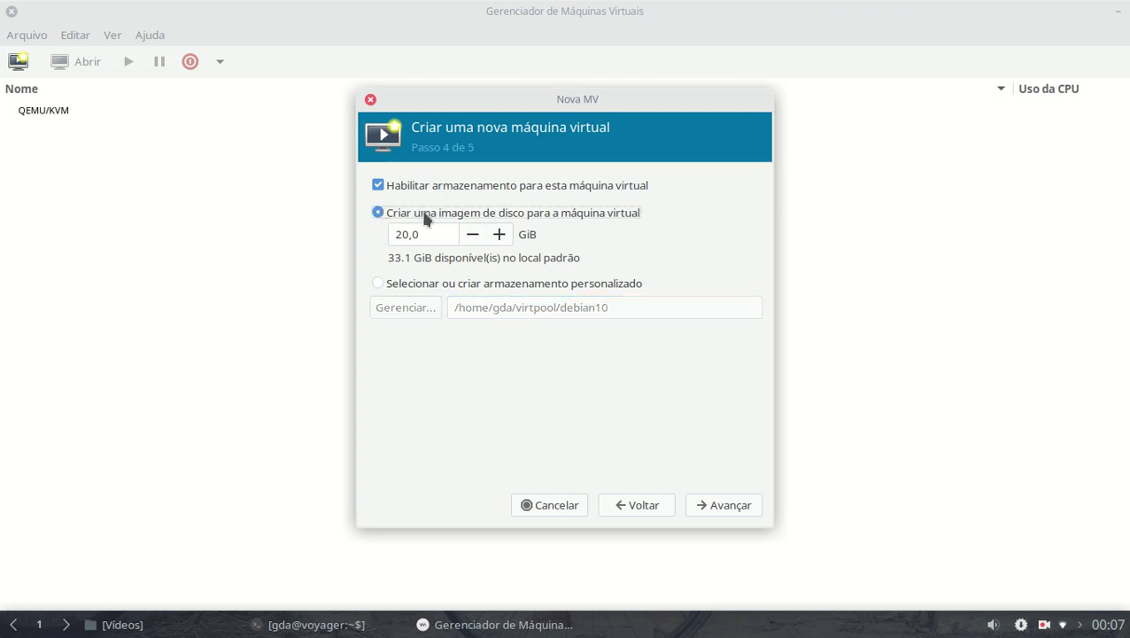
{"action": "left_click", "coordinate": [376, 284]}
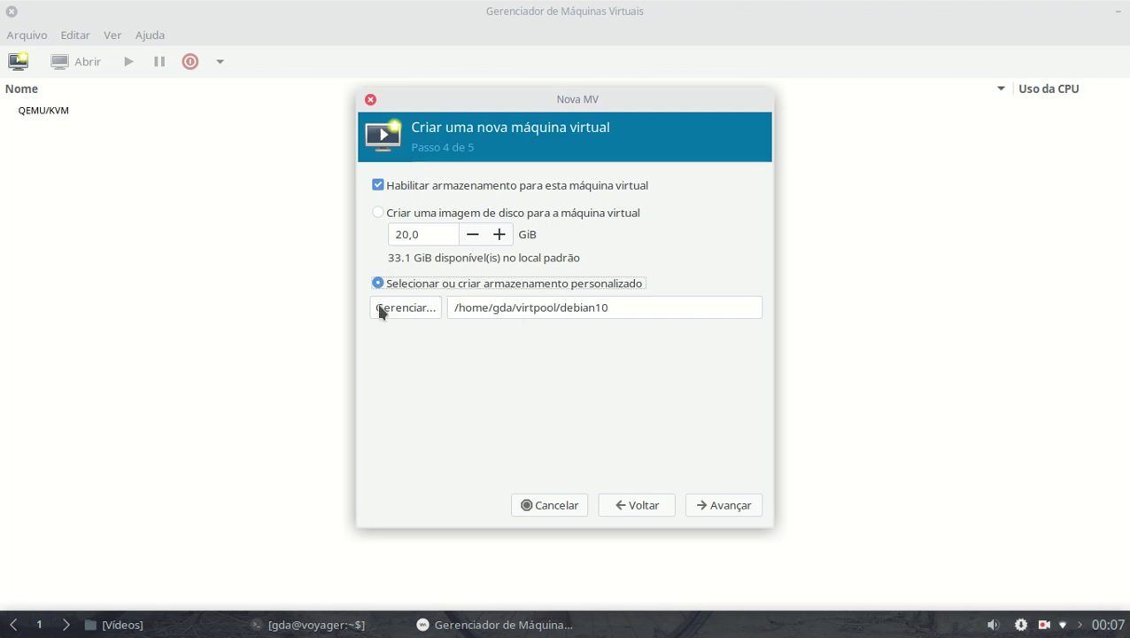
{"action": "left_click", "coordinate": [418, 311]}
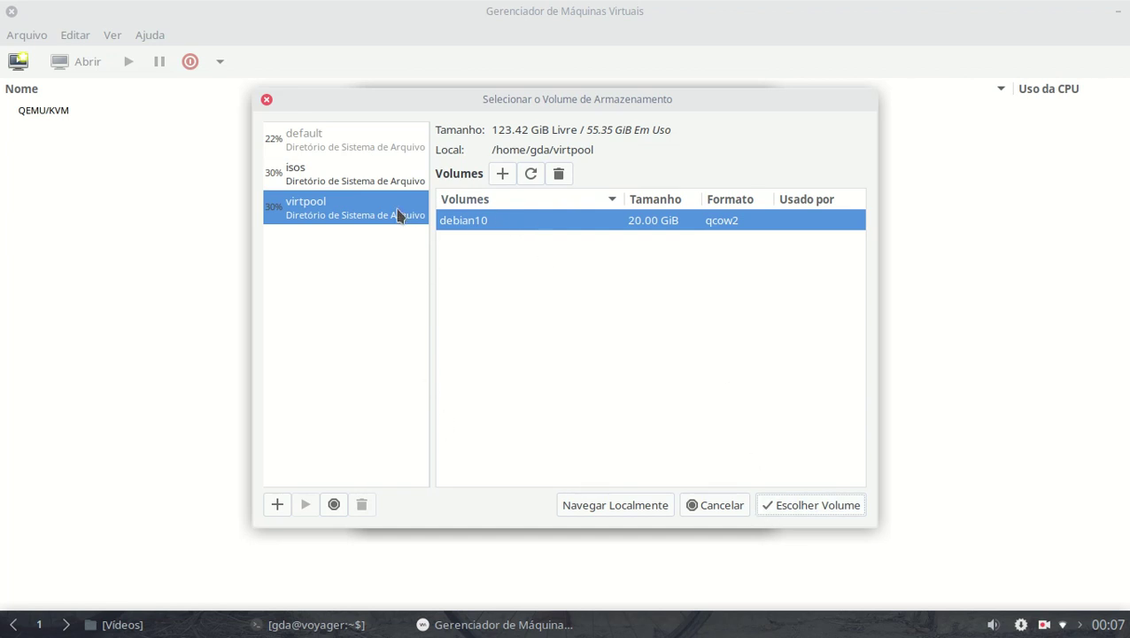
{"action": "left_click", "coordinate": [787, 501]}
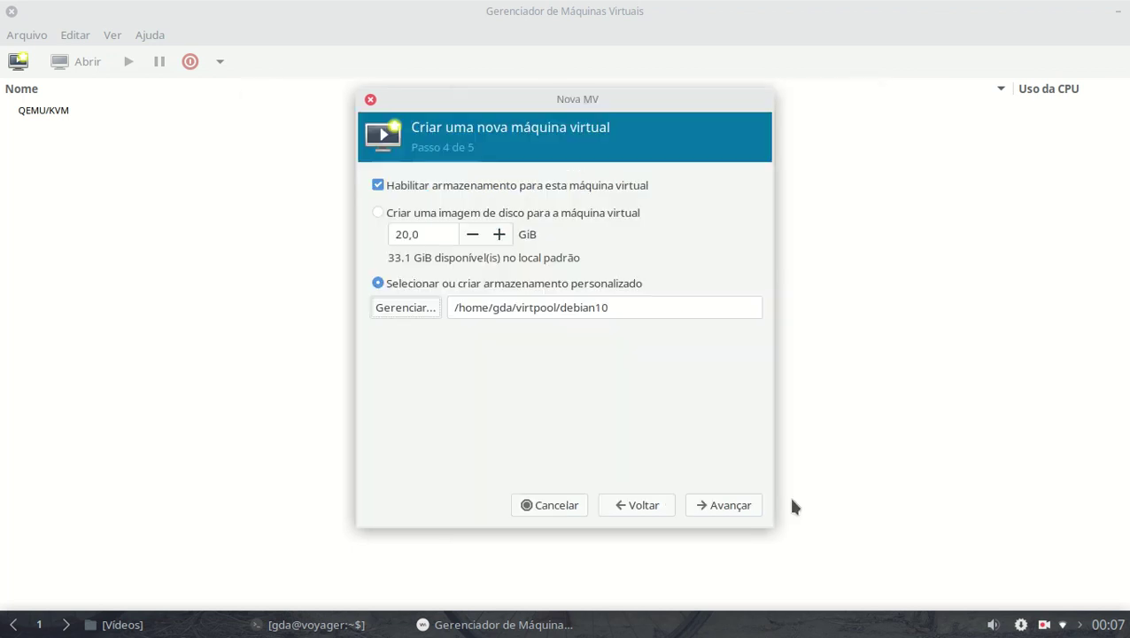
Finish creating the debian10 virtual machine and start the default virtual network for it.
{"action": "left_click", "coordinate": [734, 503]}
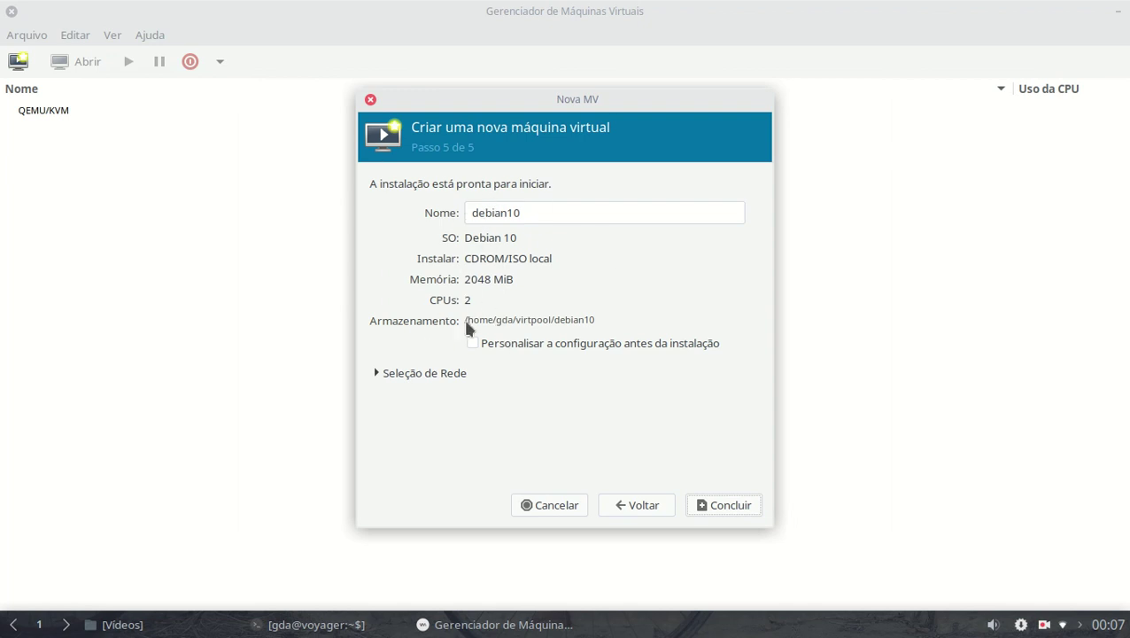
{"action": "left_click", "coordinate": [708, 512]}
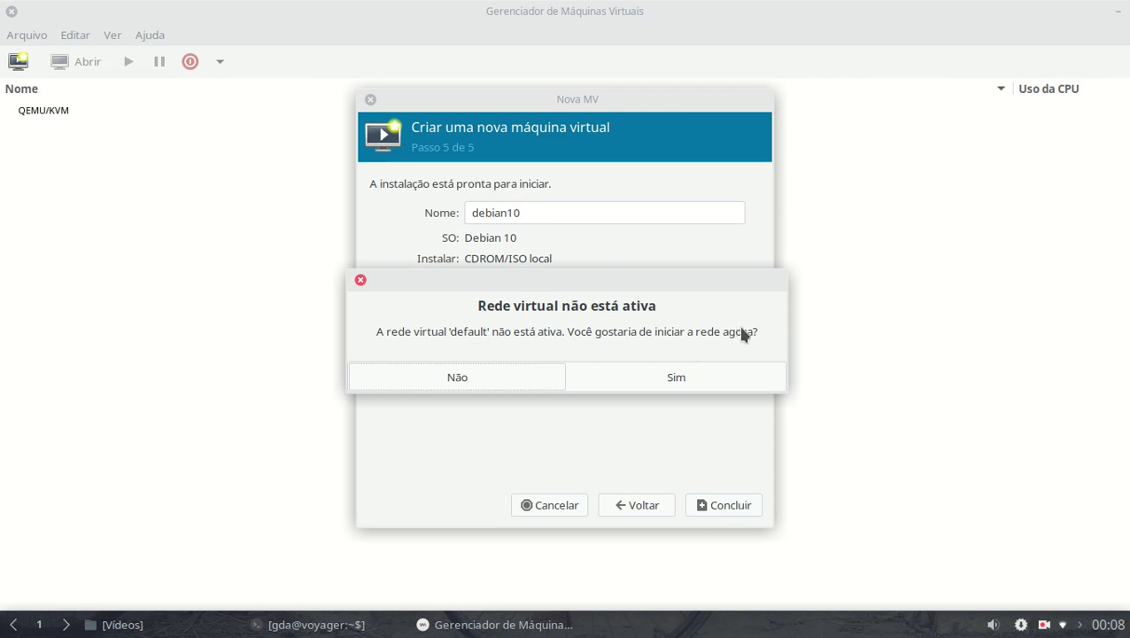
{"action": "left_click", "coordinate": [700, 384]}
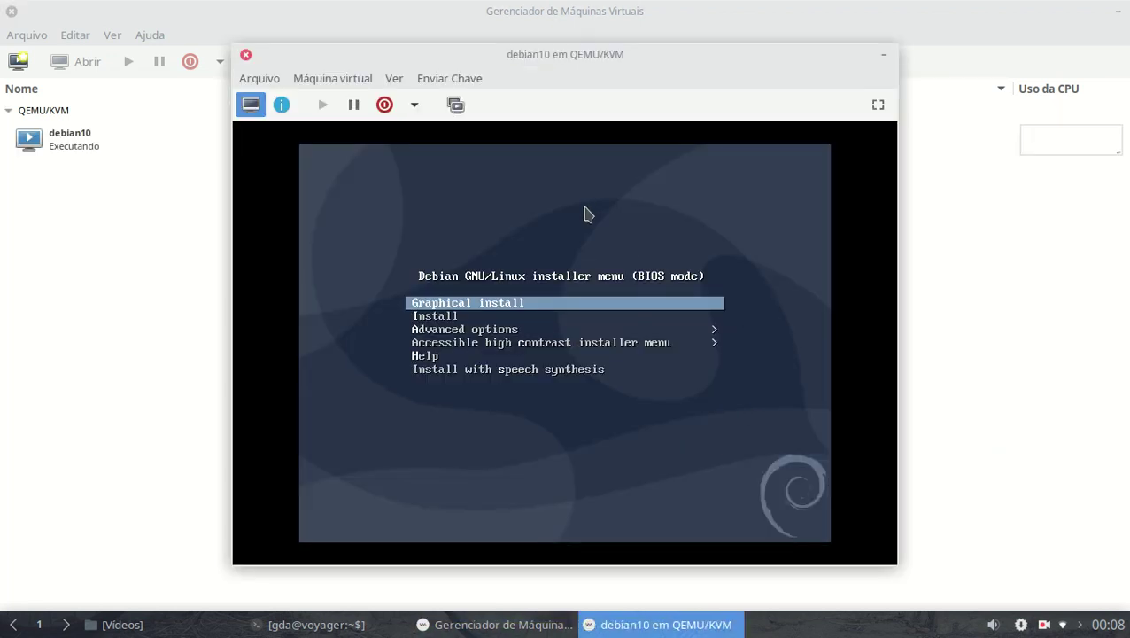
Look through the entries of the Debian installer's boot menu.
{"action": "key", "text": "Down"}
{"action": "key", "text": "Down"}
{"action": "key", "text": "Up"}
{"action": "key", "text": "Up"}
{"action": "key", "text": "Down"}
{"action": "key", "text": "Down"}
{"action": "key", "text": "Down"}
{"action": "key", "text": "Up"}
{"action": "key", "text": "Up"}
{"action": "key", "text": "Up"}
{"action": "key", "text": "Down"}
{"action": "key", "text": "Down"}
{"action": "key", "text": "Down"}
{"action": "key", "text": "Down"}
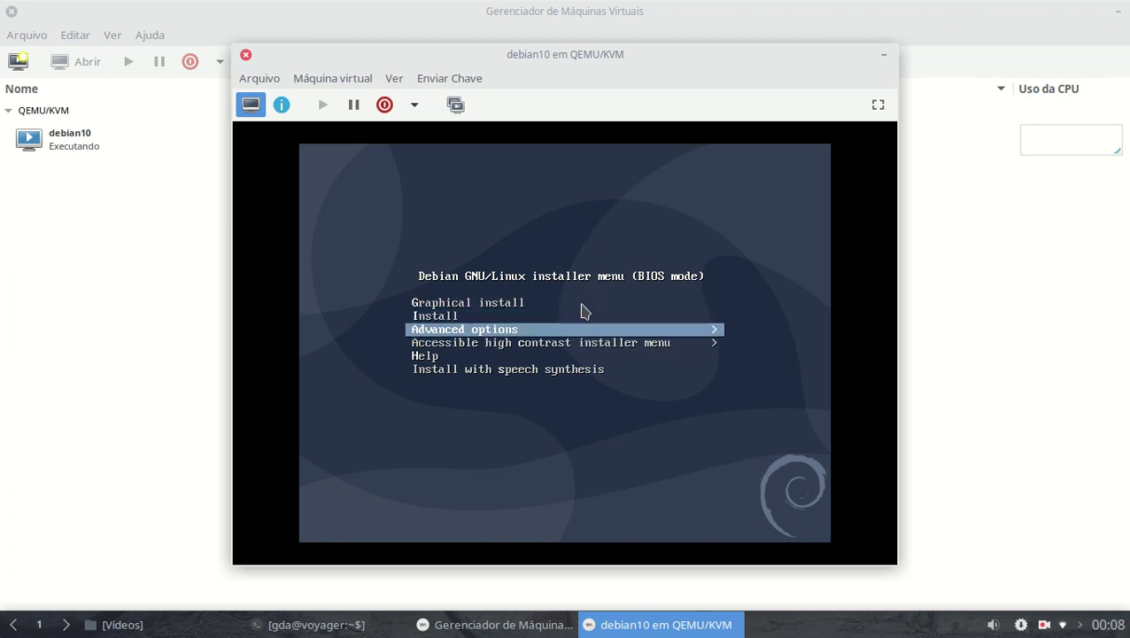
{"action": "key", "text": "Up"}
{"action": "key", "text": "Up"}
{"action": "key", "text": "Up"}
{"action": "key", "text": "Up"}
{"action": "key", "text": "Down"}
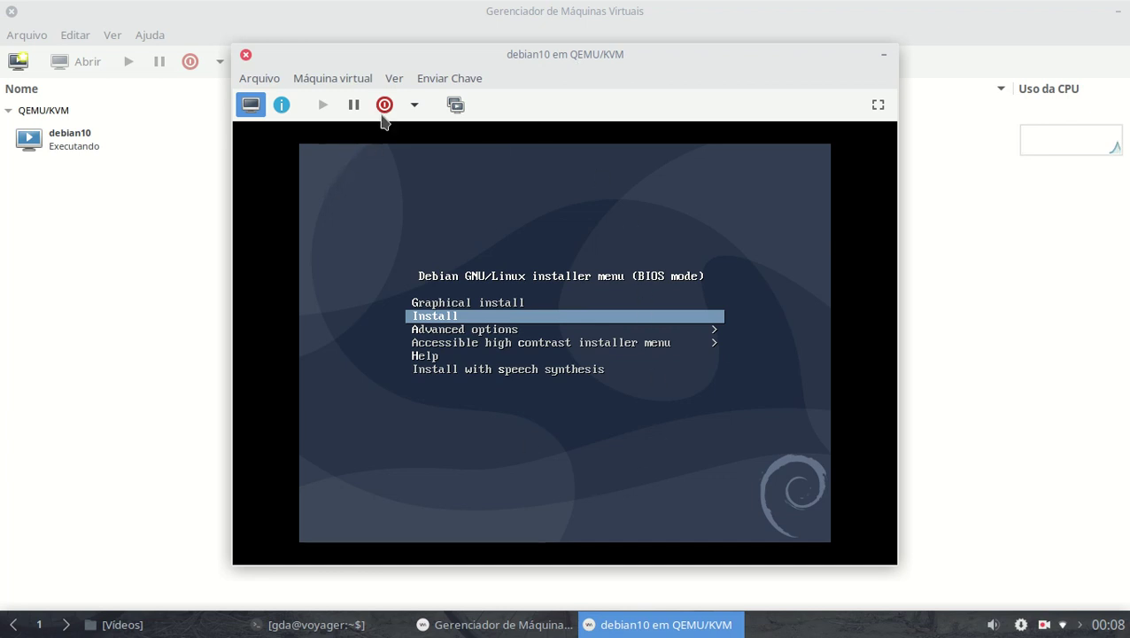
Force off the debian10 virtual machine and close its window.
{"action": "left_click", "coordinate": [414, 105]}
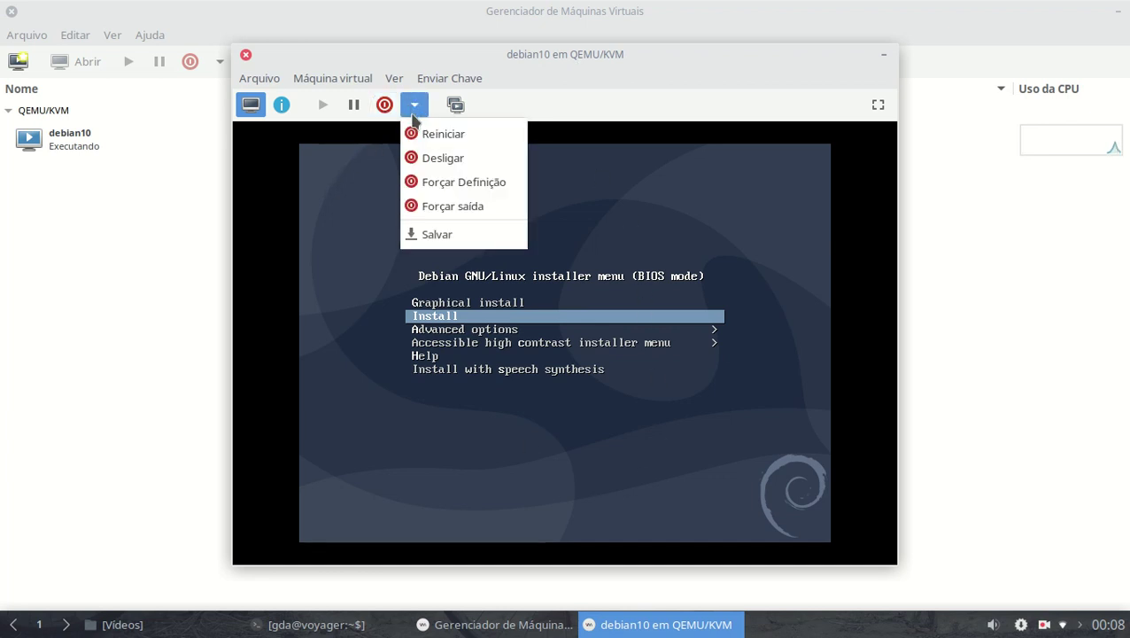
{"action": "left_click", "coordinate": [454, 207]}
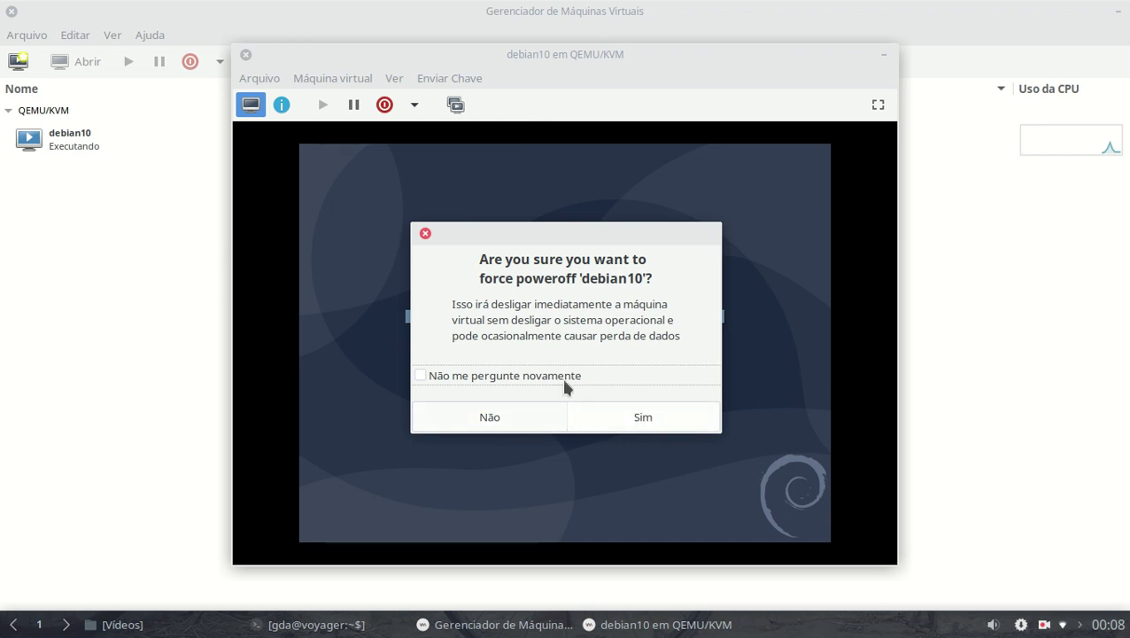
{"action": "left_click", "coordinate": [615, 414]}
{"action": "left_click_drag", "start_coordinate": [547, 69], "coordinate": [587, 55]}
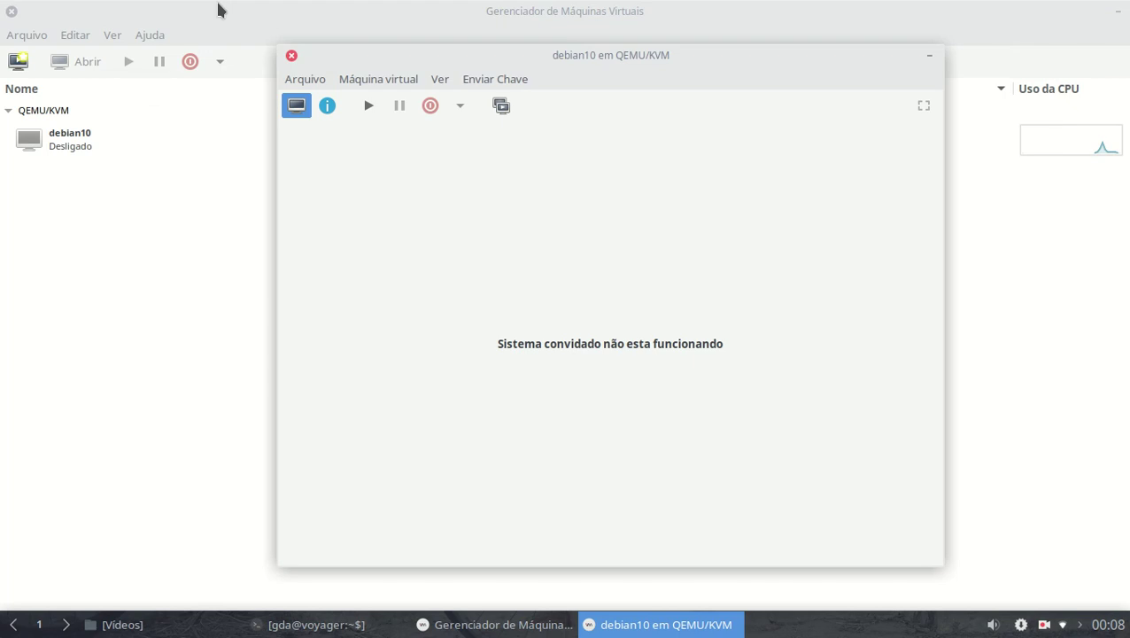
{"action": "left_click", "coordinate": [291, 55]}
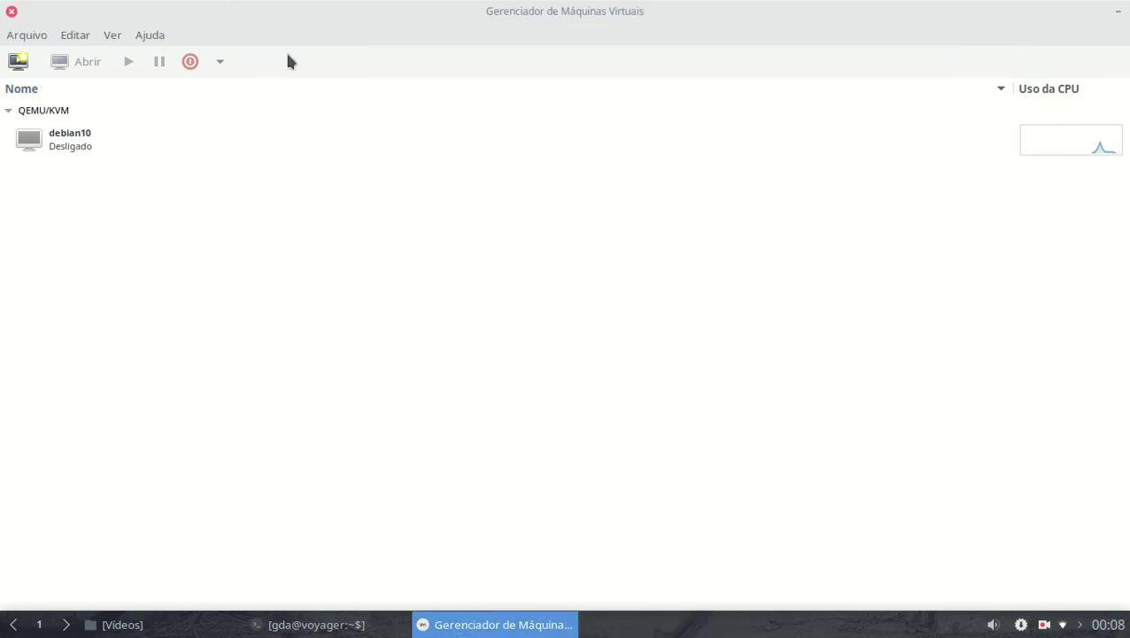
View the powered-off debian10 machine's window from the machine list and close it again.
{"action": "left_click", "coordinate": [89, 140]}
{"action": "right_click", "coordinate": [92, 145]}
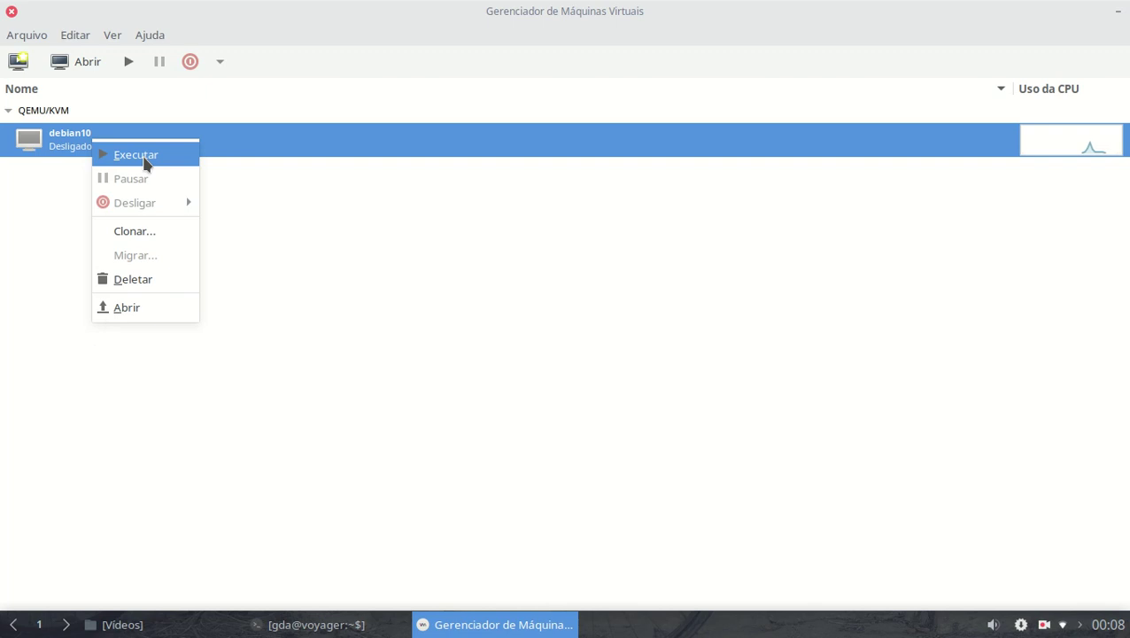
{"action": "left_click", "coordinate": [163, 312]}
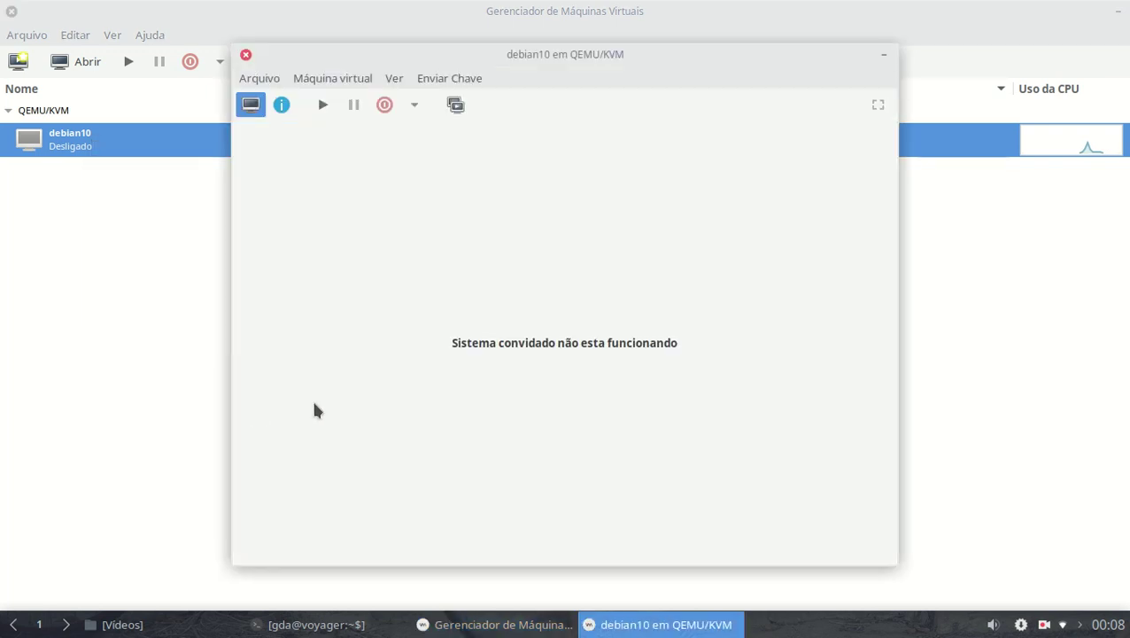
{"action": "left_click", "coordinate": [245, 55]}
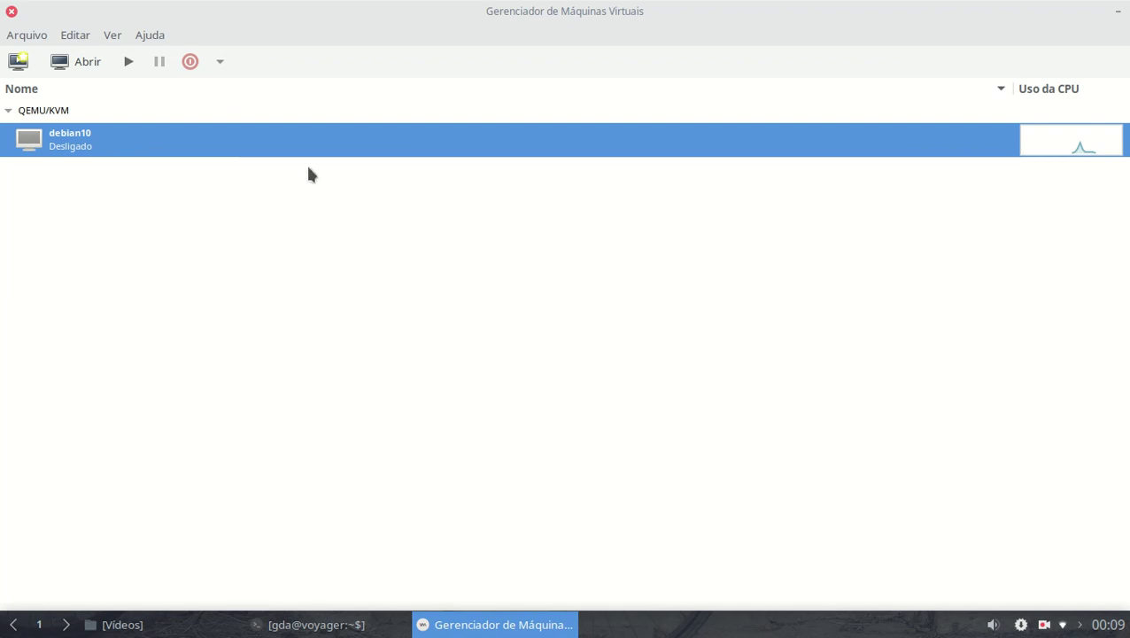
Set the default virtual network to start automatically at boot in the QEMU/KVM connection details, and close them.
{"action": "left_click", "coordinate": [86, 40]}
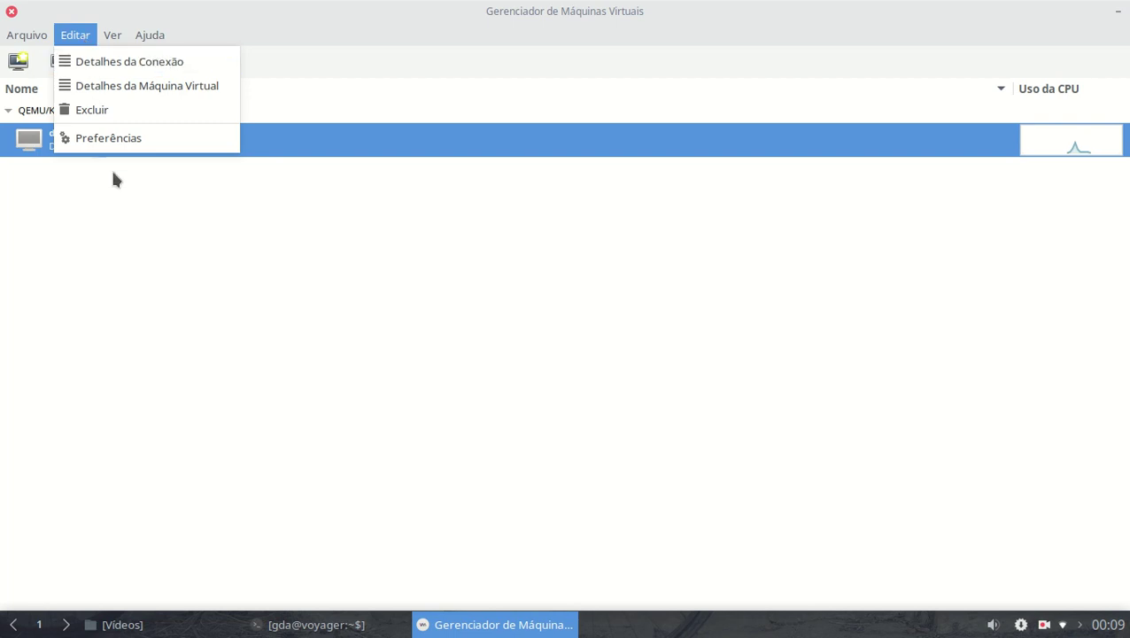
{"action": "left_click", "coordinate": [102, 71]}
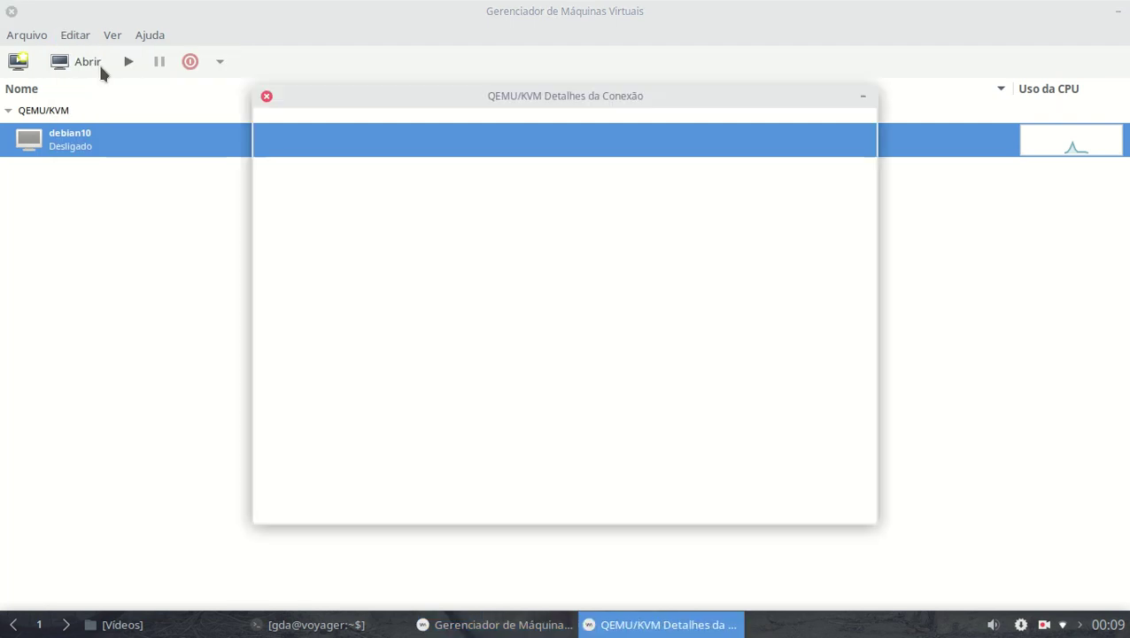
{"action": "left_click", "coordinate": [361, 150]}
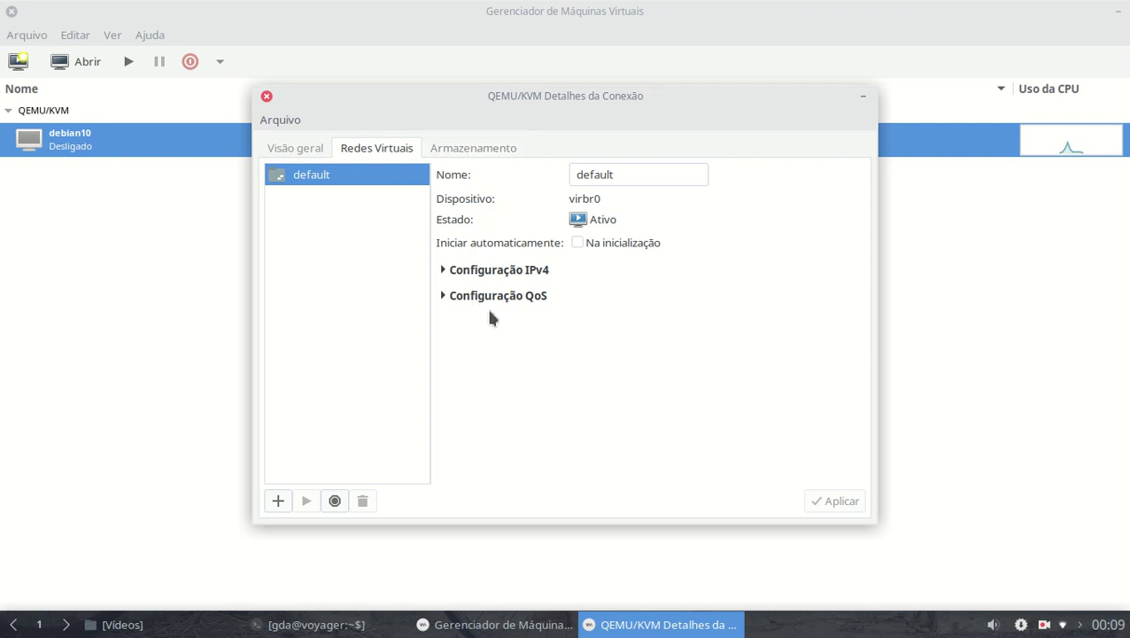
{"action": "left_click", "coordinate": [578, 245]}
{"action": "left_click", "coordinate": [829, 501]}
{"action": "left_click", "coordinate": [267, 97]}
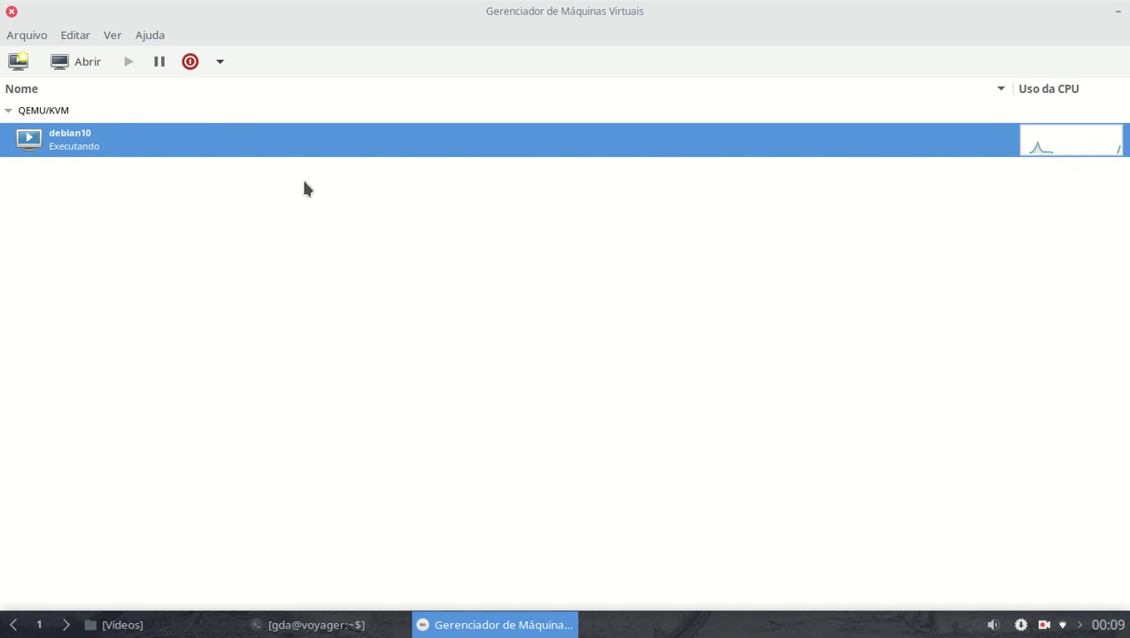
Open the running debian10 virtual machine's window and show its hardware details.
{"action": "right_click", "coordinate": [82, 144]}
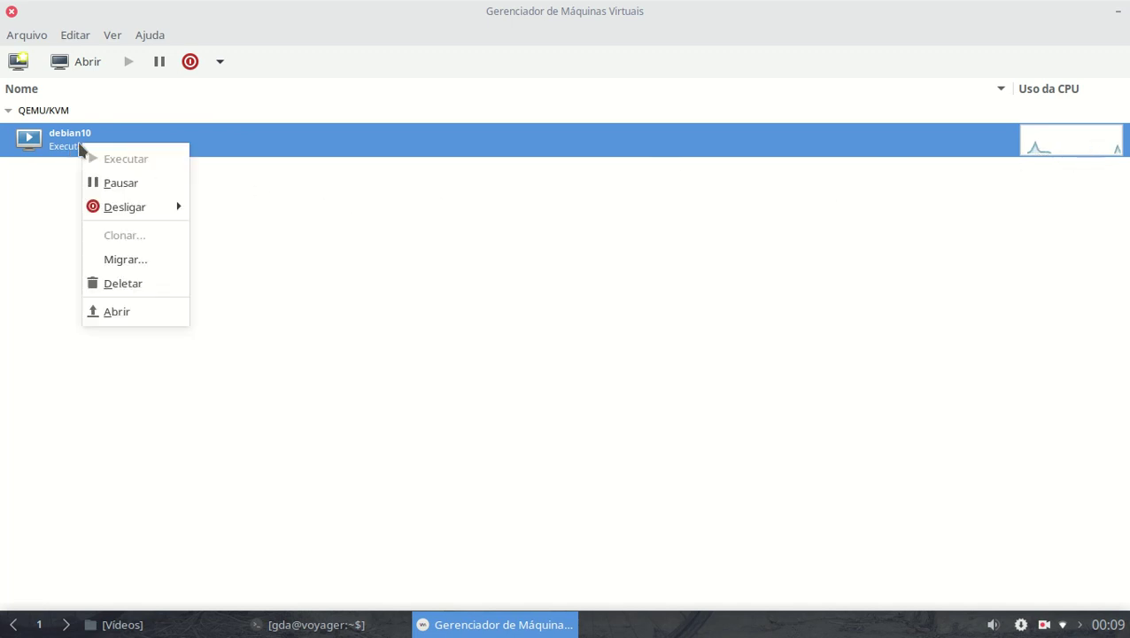
{"action": "left_click", "coordinate": [112, 315]}
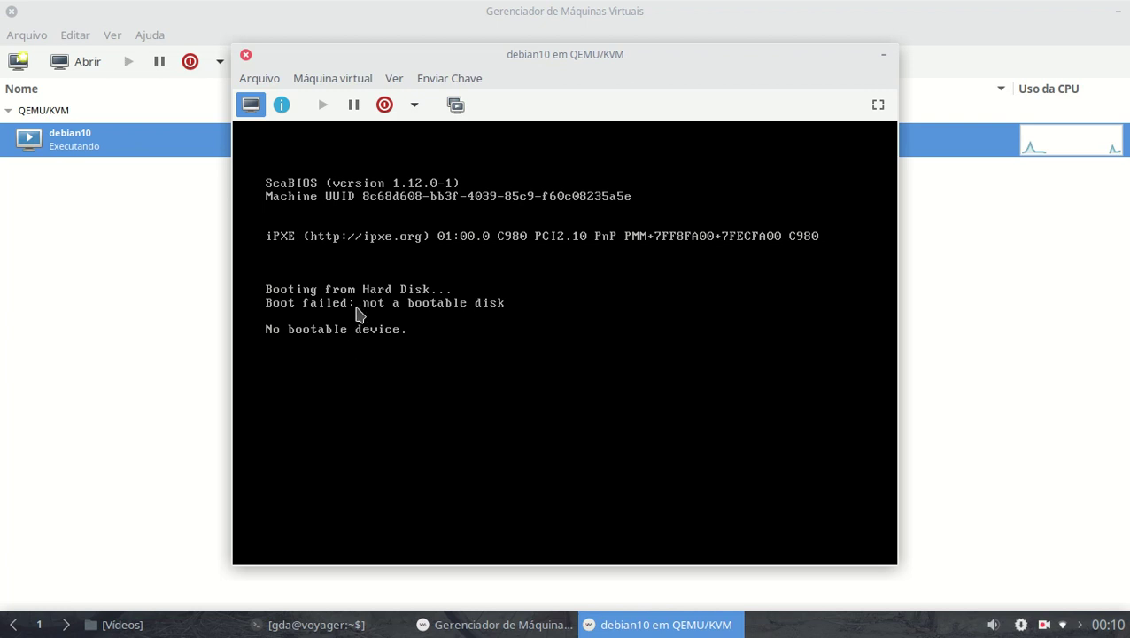
{"action": "left_click", "coordinate": [368, 80]}
{"action": "mouse_move", "coordinate": [401, 78]}
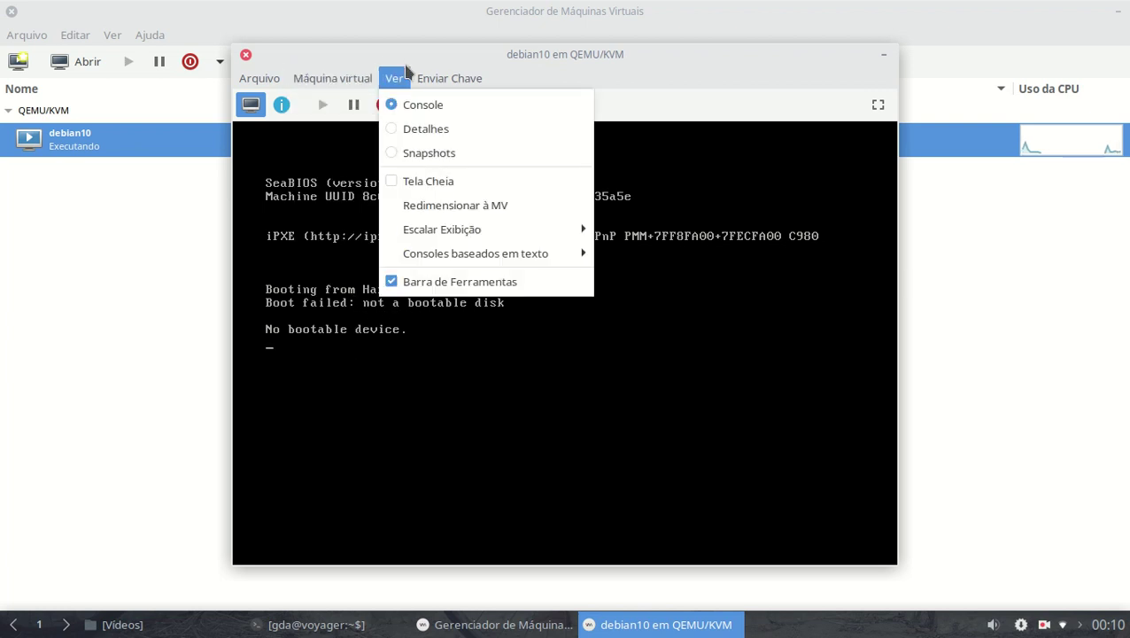
{"action": "left_click", "coordinate": [413, 129]}
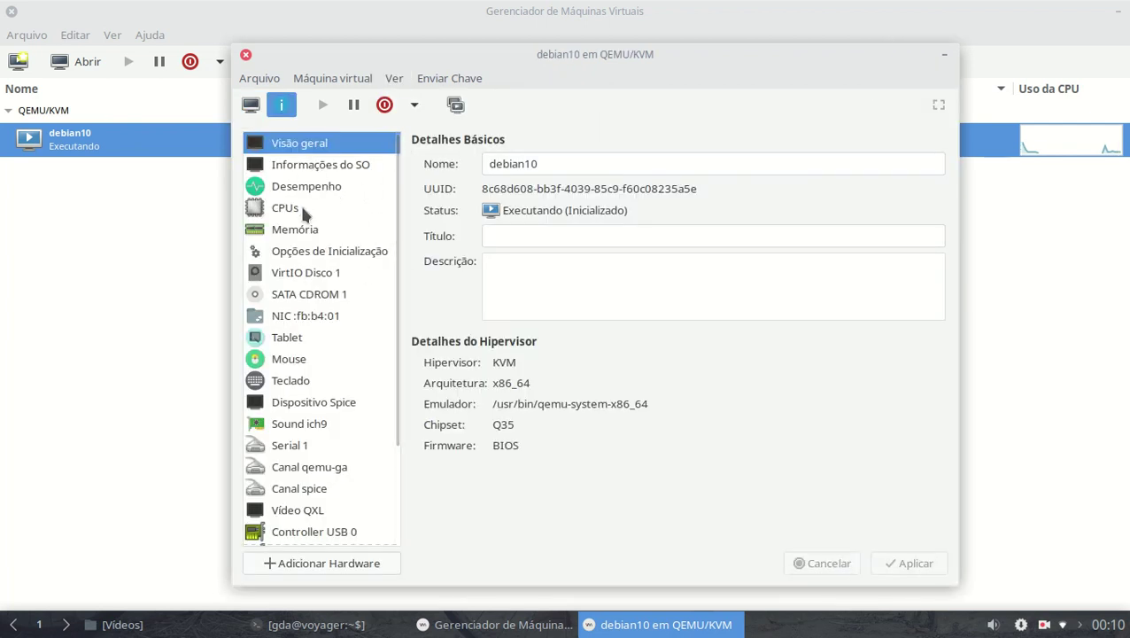
Load firmware-10.0.0-amd64-netinst.iso from the isos pool into SATA CDROM 1 and apply the change.
{"action": "left_click", "coordinate": [306, 301]}
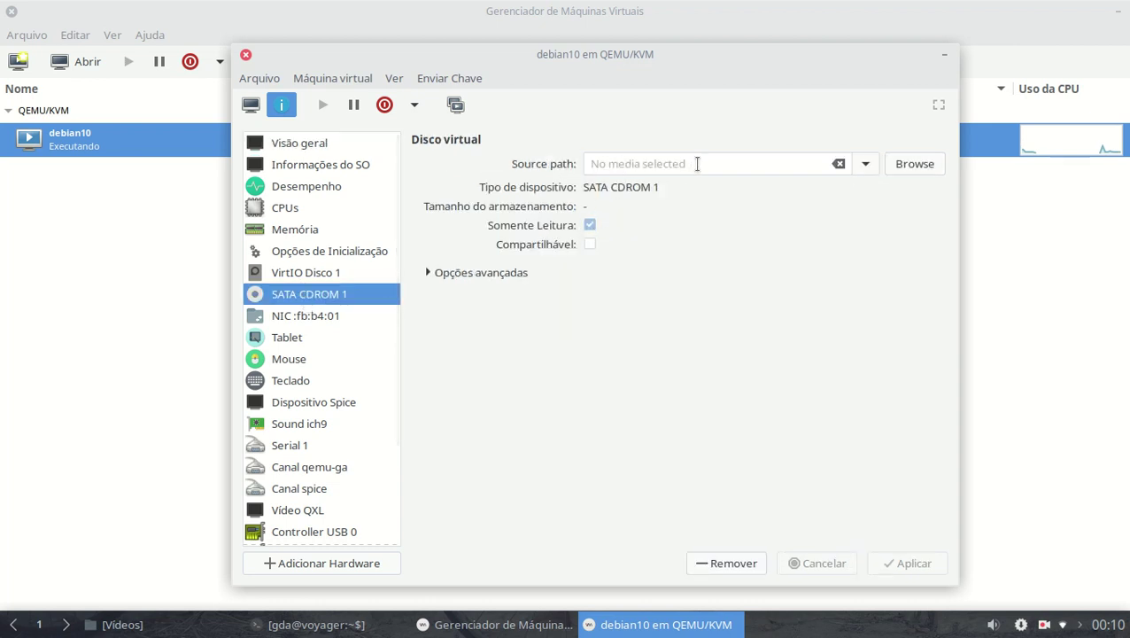
{"action": "left_click", "coordinate": [908, 164]}
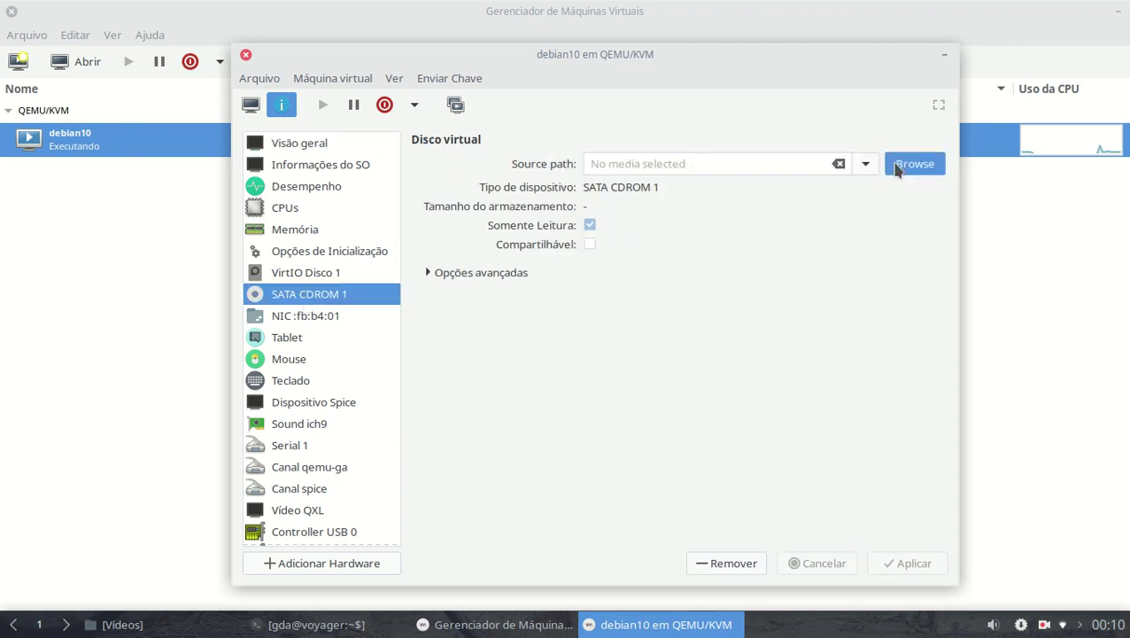
{"action": "left_click", "coordinate": [327, 187]}
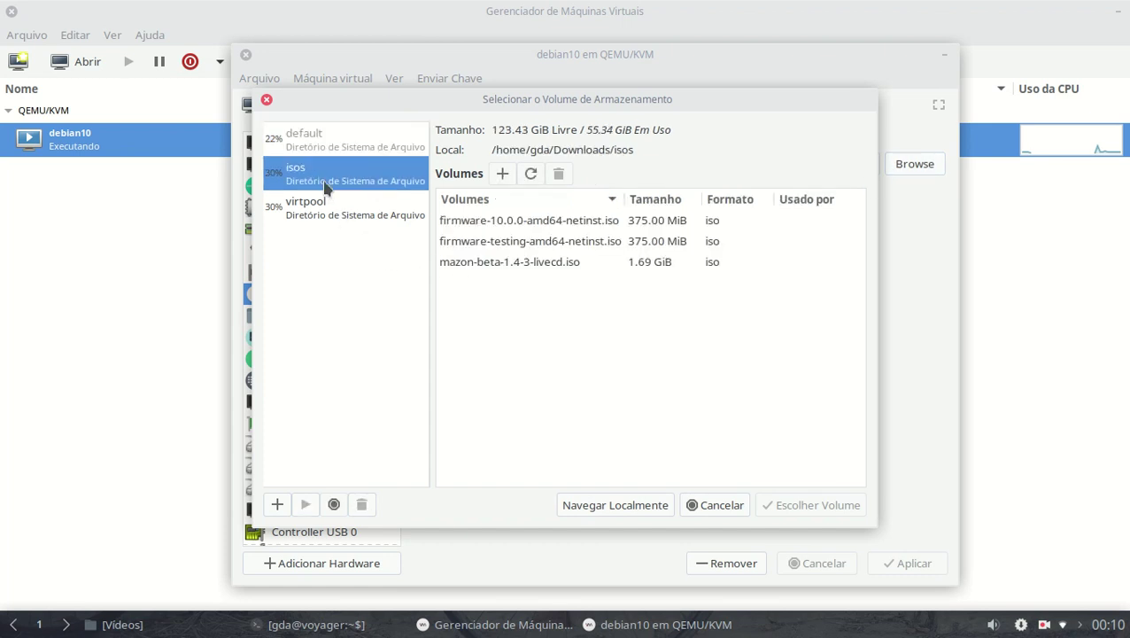
{"action": "double_click", "coordinate": [536, 221]}
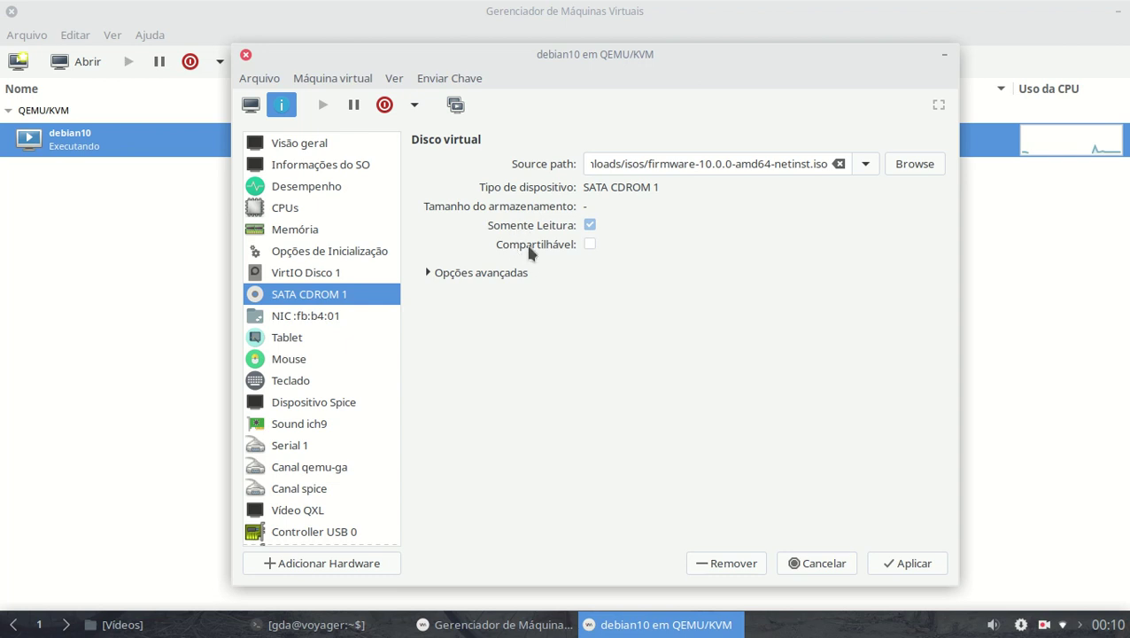
{"action": "left_click", "coordinate": [904, 563]}
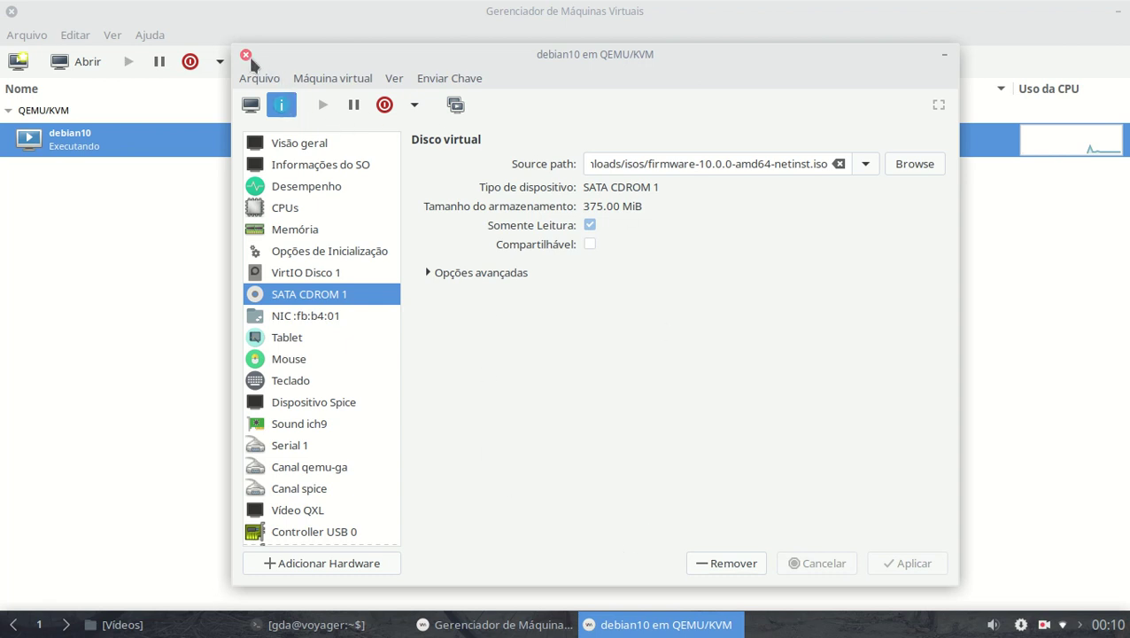
Show the debian10 machine's console and try to restart the running machine.
{"action": "left_click", "coordinate": [414, 105]}
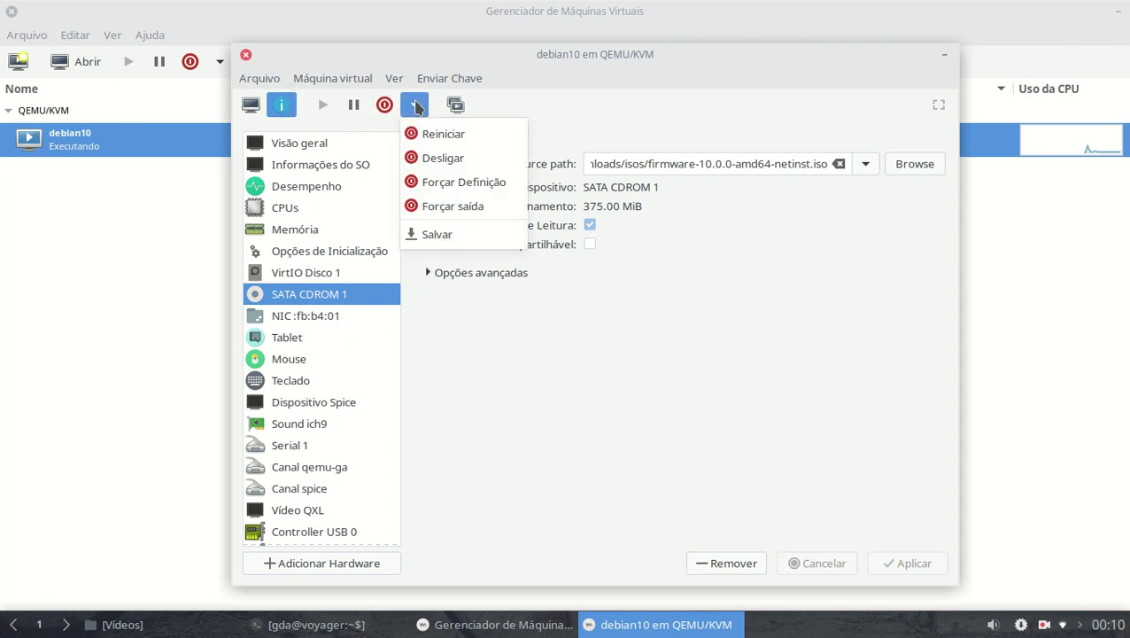
{"action": "key", "text": "Escape"}
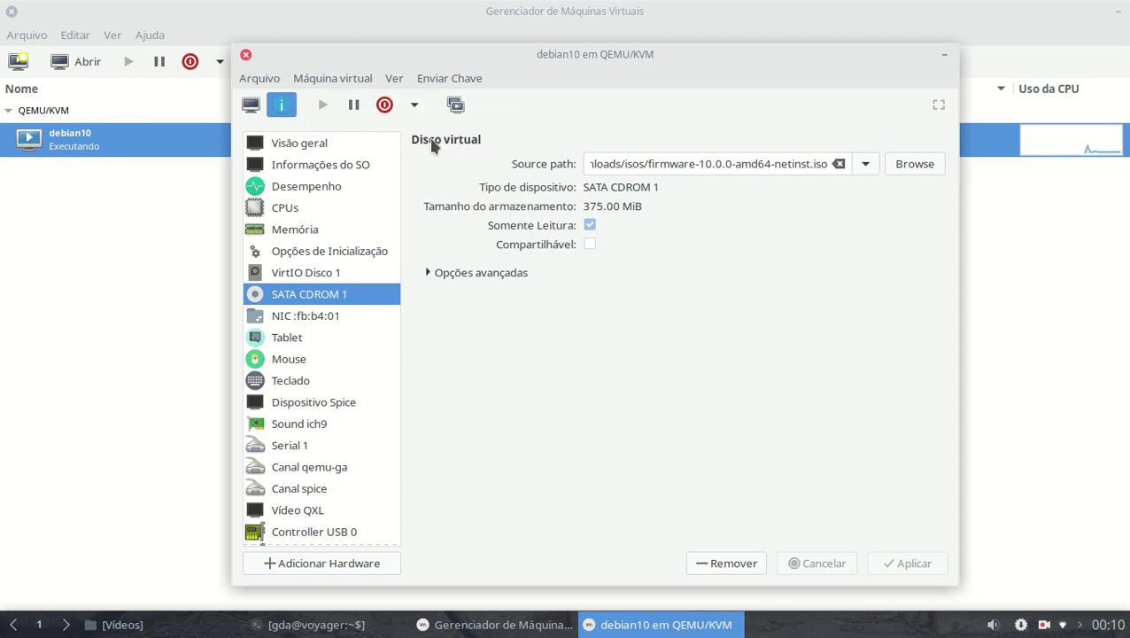
{"action": "left_click", "coordinate": [362, 78]}
{"action": "mouse_move", "coordinate": [394, 78]}
{"action": "left_click", "coordinate": [410, 104]}
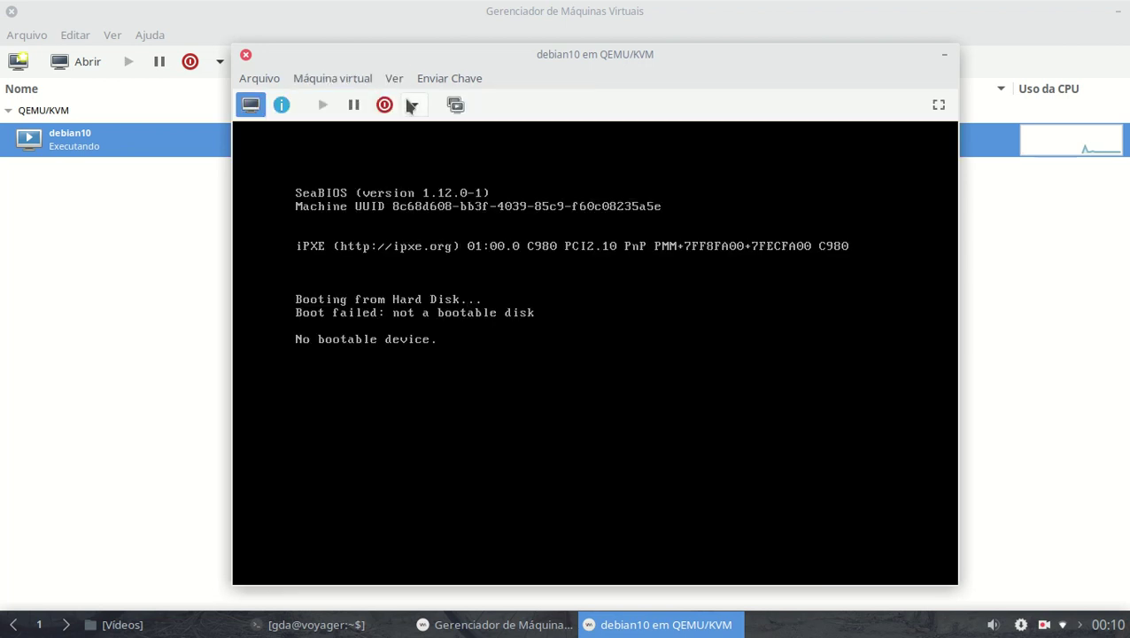
{"action": "left_click", "coordinate": [361, 78]}
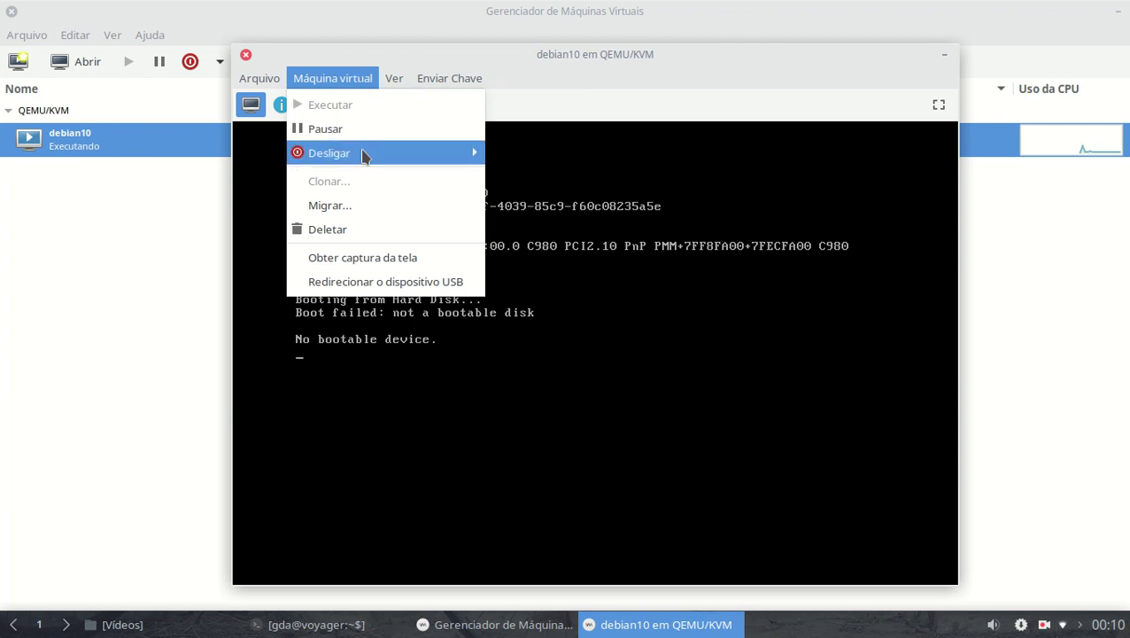
{"action": "mouse_move", "coordinate": [383, 154]}
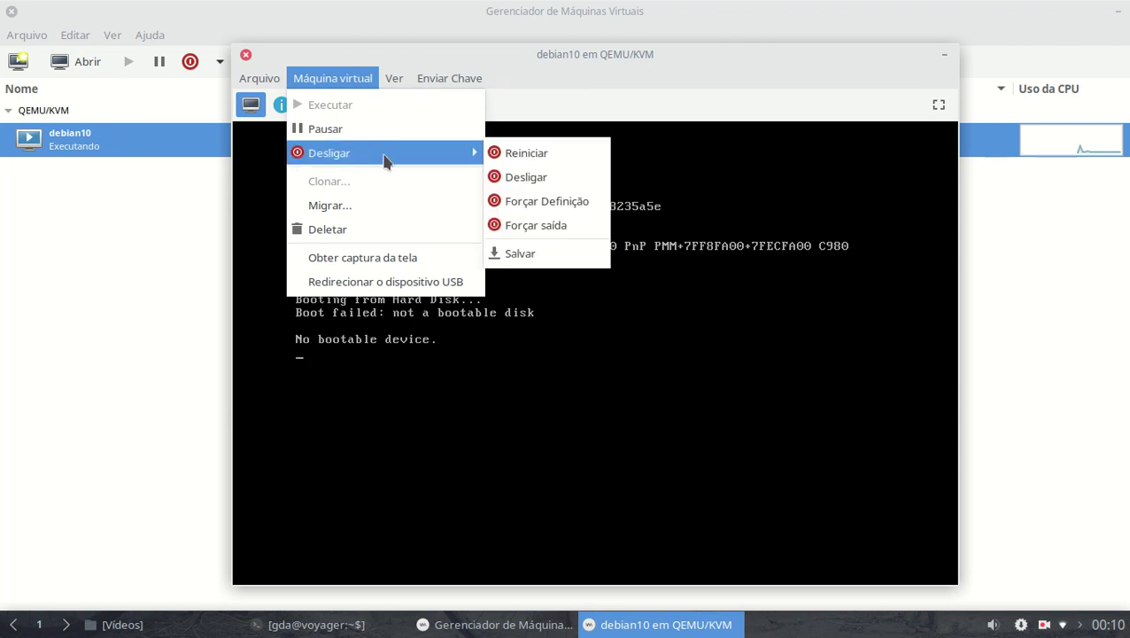
{"action": "left_click", "coordinate": [528, 164]}
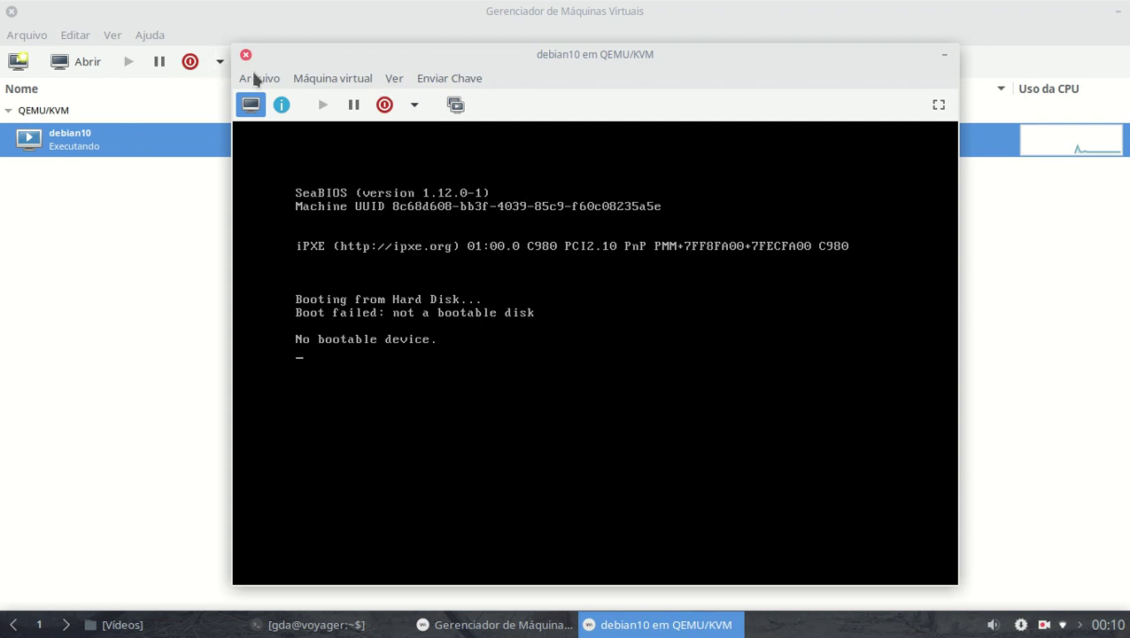
Close the debian10 window and force the machine off from the machine list, confirming the forced shutdown.
{"action": "left_click", "coordinate": [257, 78]}
{"action": "left_click", "coordinate": [273, 134]}
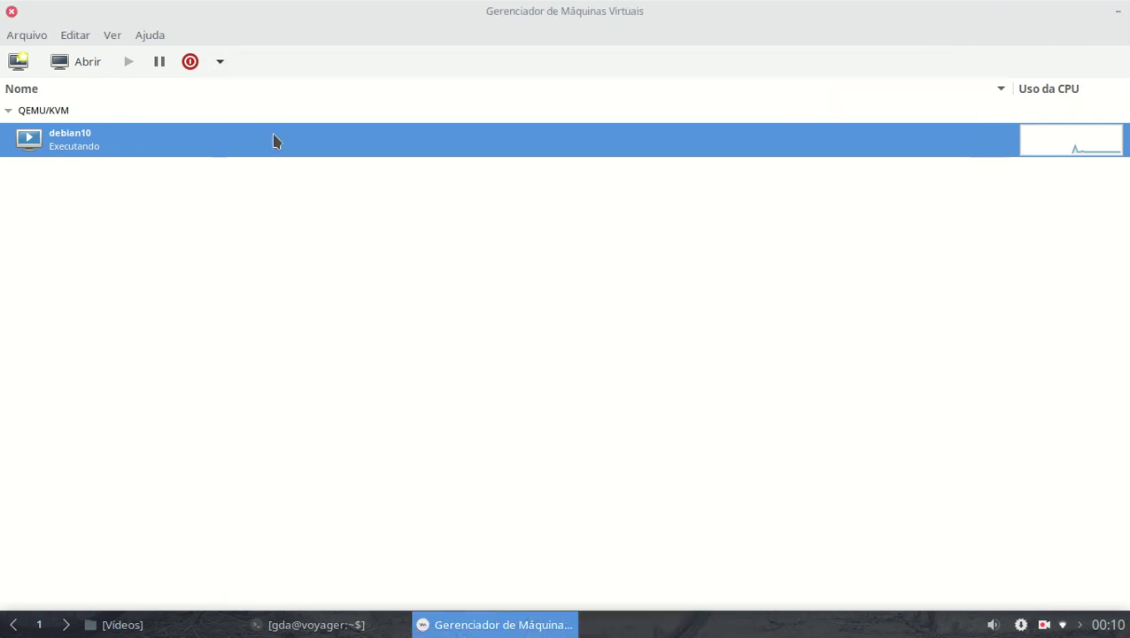
{"action": "right_click", "coordinate": [68, 146]}
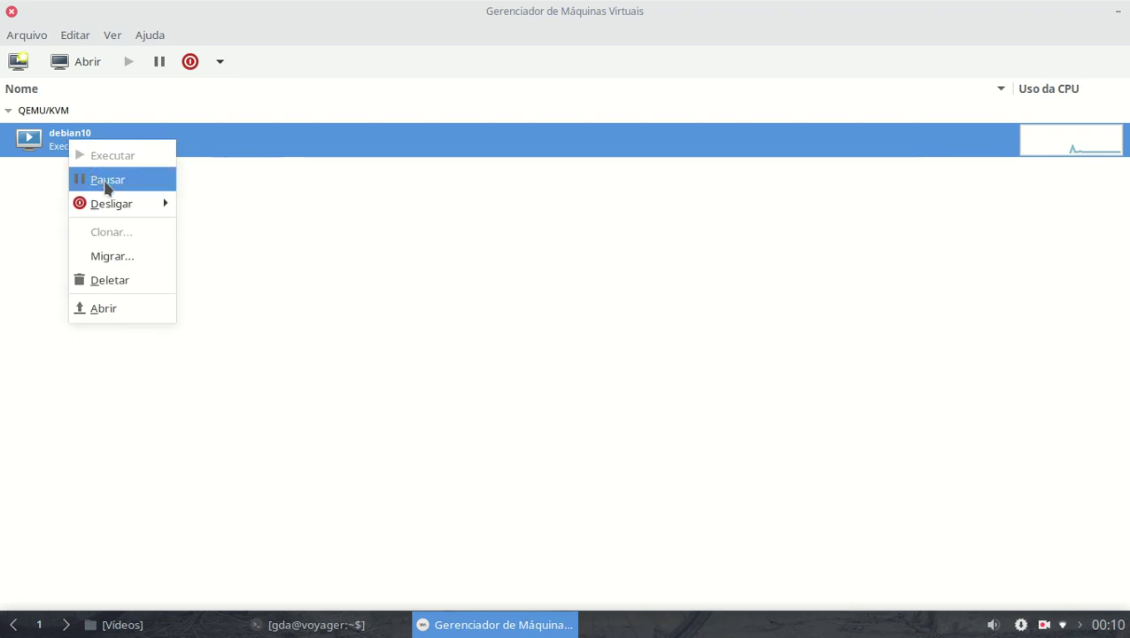
{"action": "mouse_move", "coordinate": [126, 202]}
{"action": "left_click", "coordinate": [258, 277]}
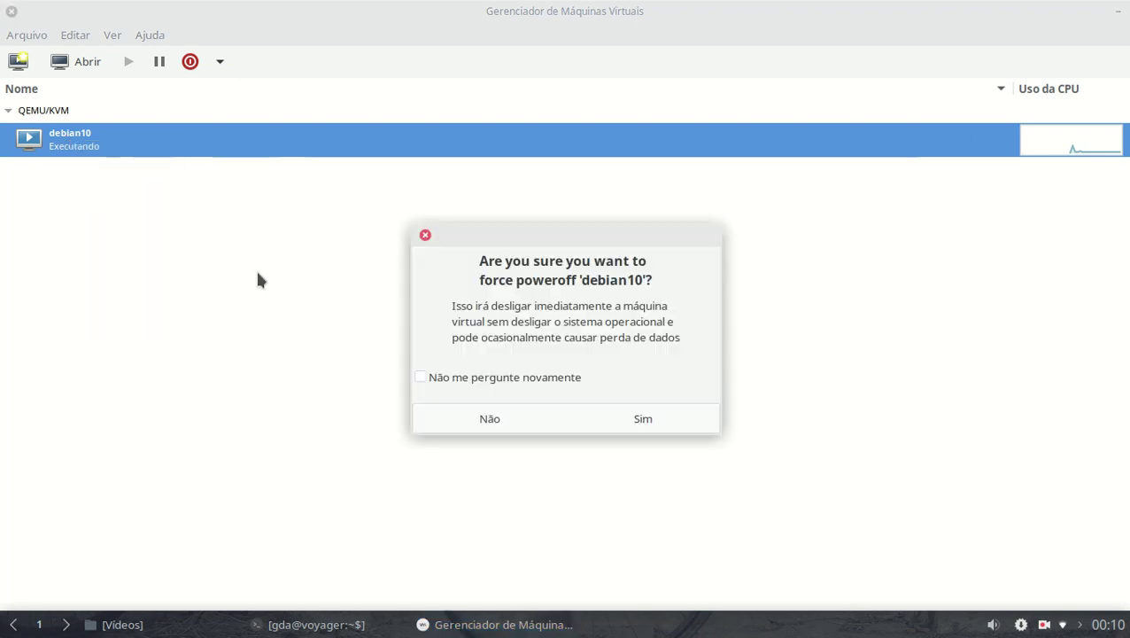
{"action": "left_click", "coordinate": [632, 422]}
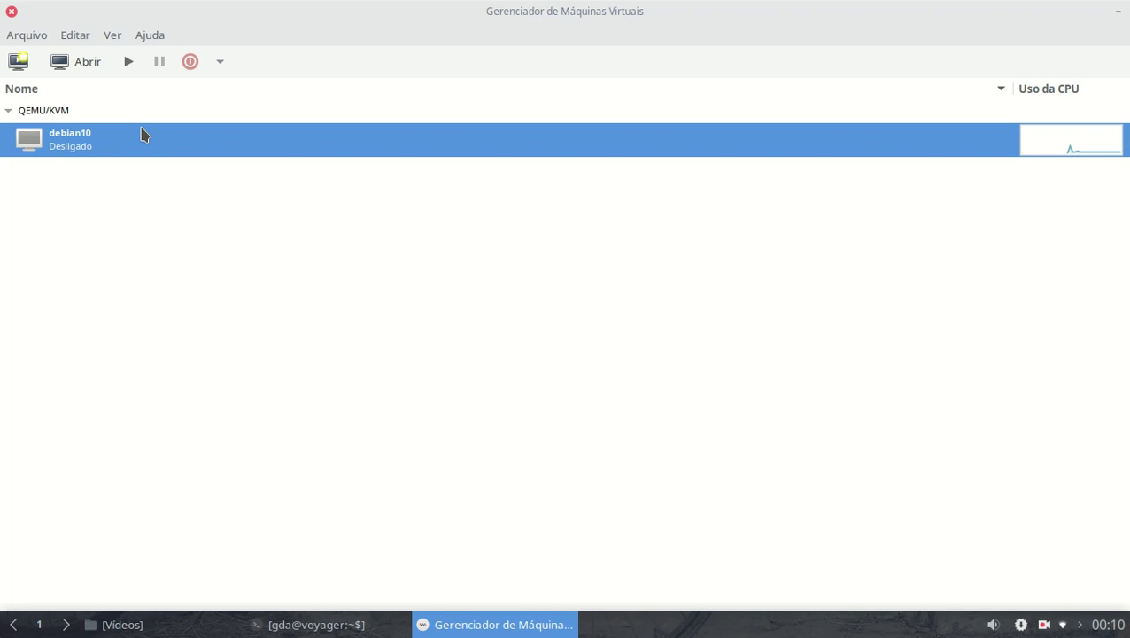
View the powered-off debian10 machine's hardware details from the machine list and close its window.
{"action": "right_click", "coordinate": [97, 134]}
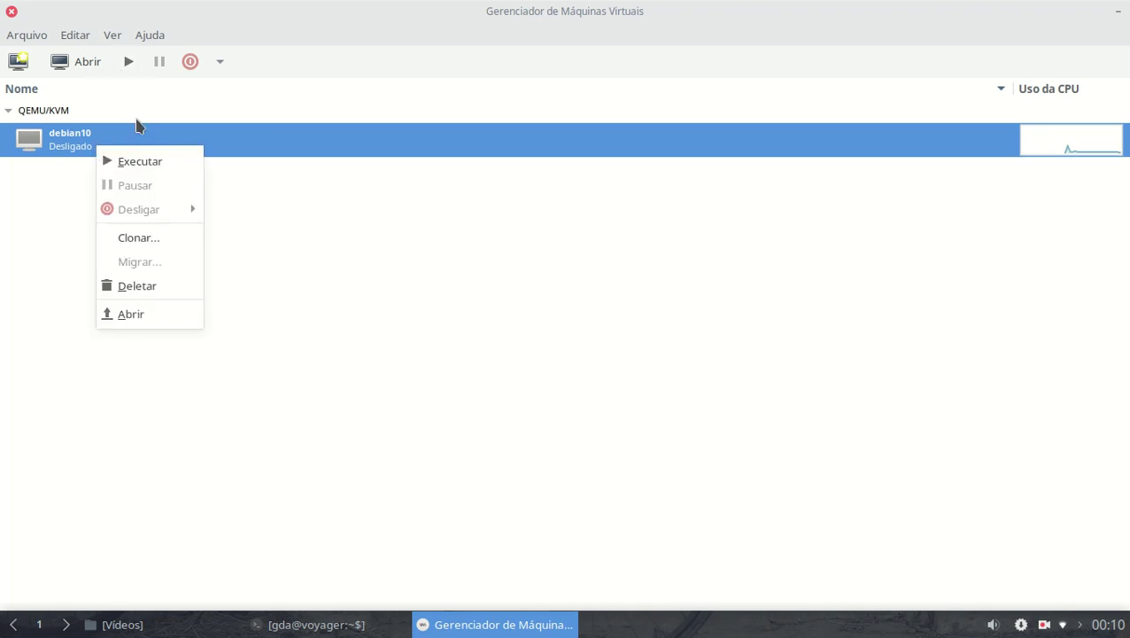
{"action": "left_click", "coordinate": [54, 156]}
{"action": "left_click", "coordinate": [85, 34]}
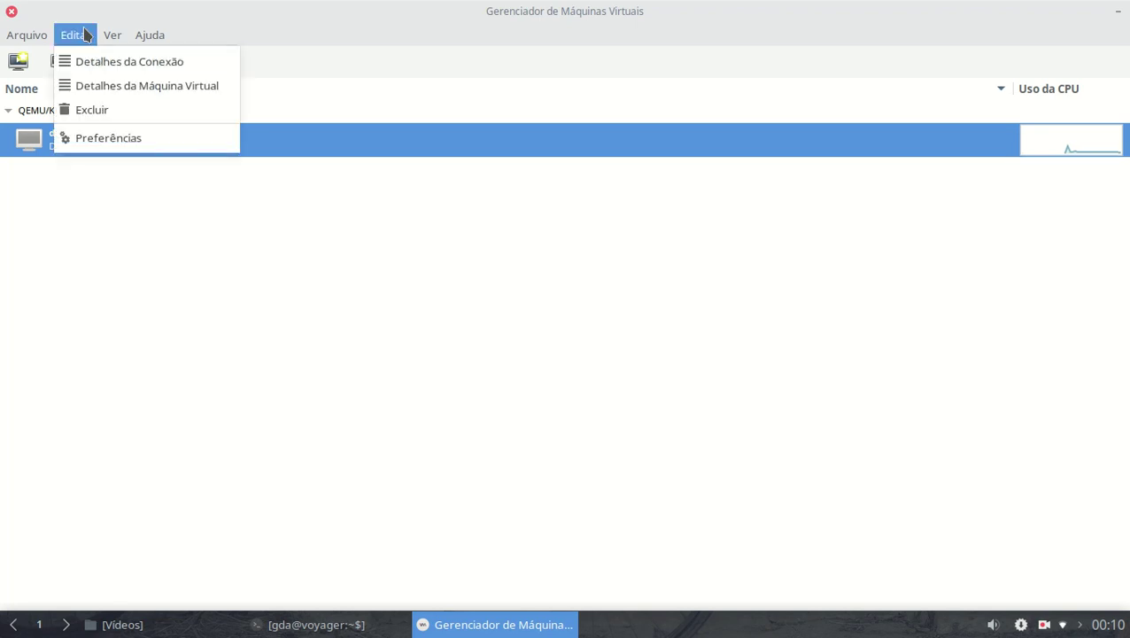
{"action": "left_click", "coordinate": [107, 85]}
{"action": "left_click", "coordinate": [323, 68]}
{"action": "left_click", "coordinate": [381, 128]}
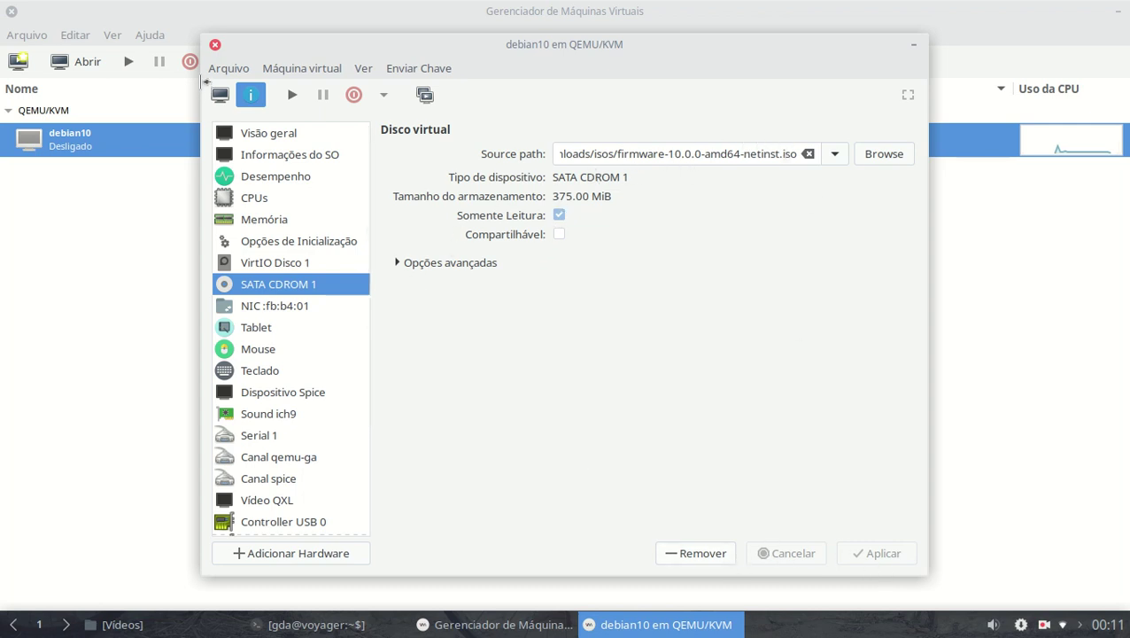
{"action": "left_click", "coordinate": [214, 45]}
Reopen the debian10 machine's window, switch it to the console view and start the machine.
{"action": "right_click", "coordinate": [59, 147]}
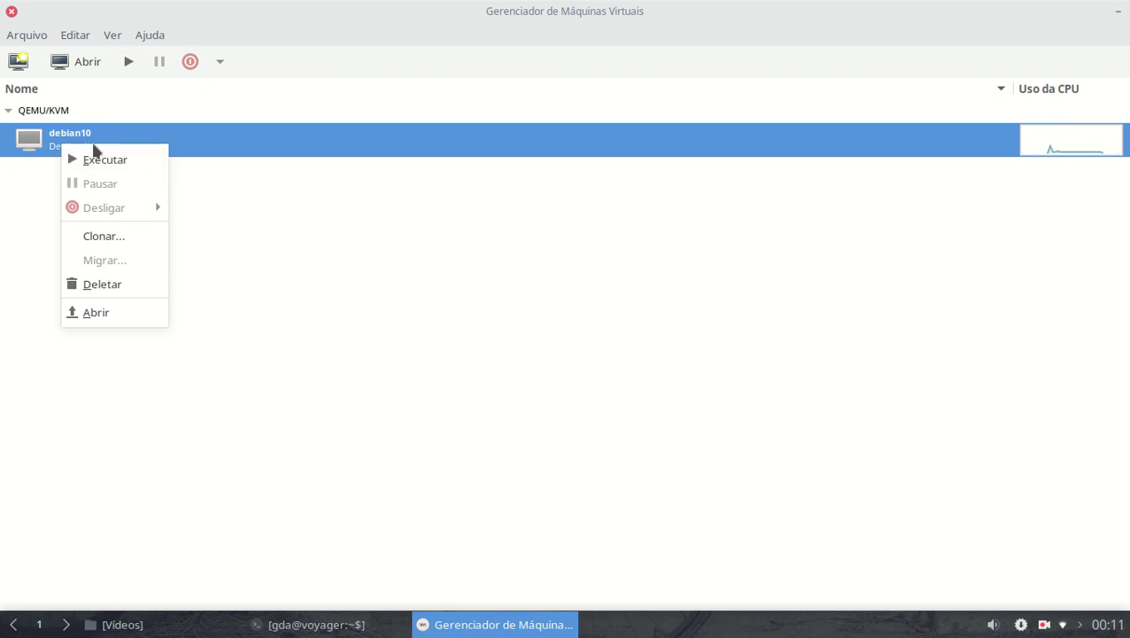
{"action": "left_click", "coordinate": [107, 310]}
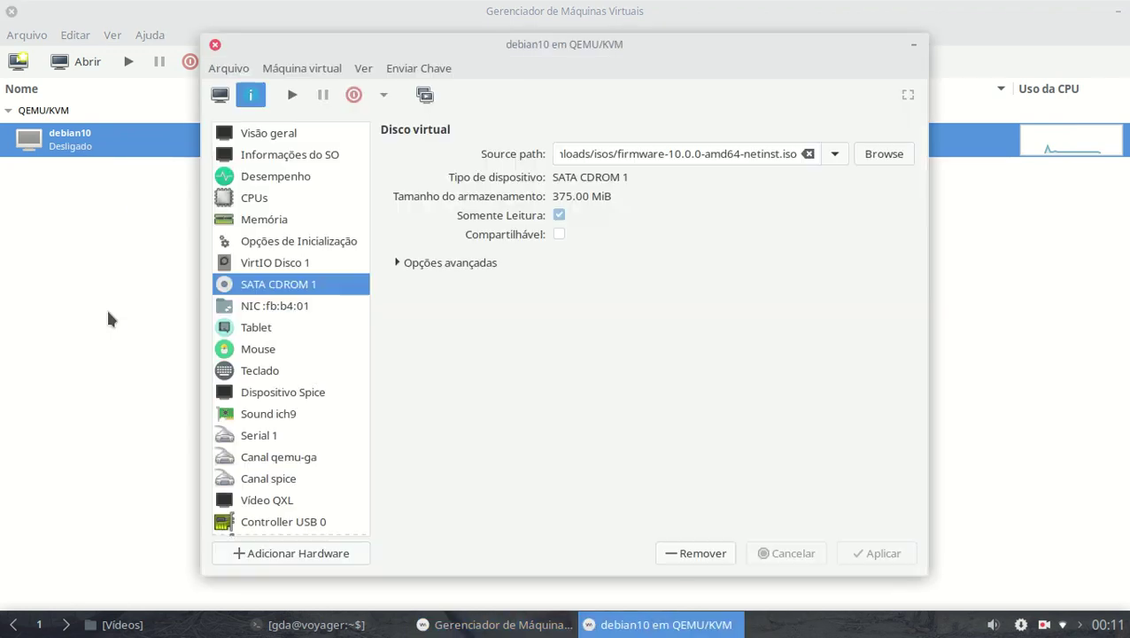
{"action": "left_click", "coordinate": [363, 68]}
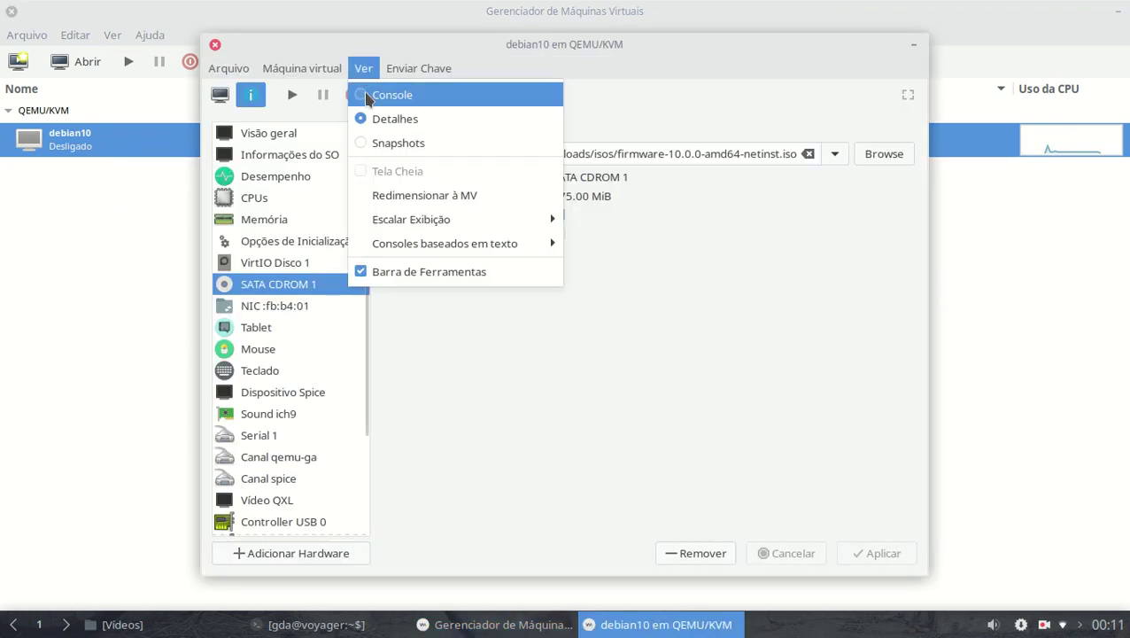
{"action": "left_click", "coordinate": [366, 97]}
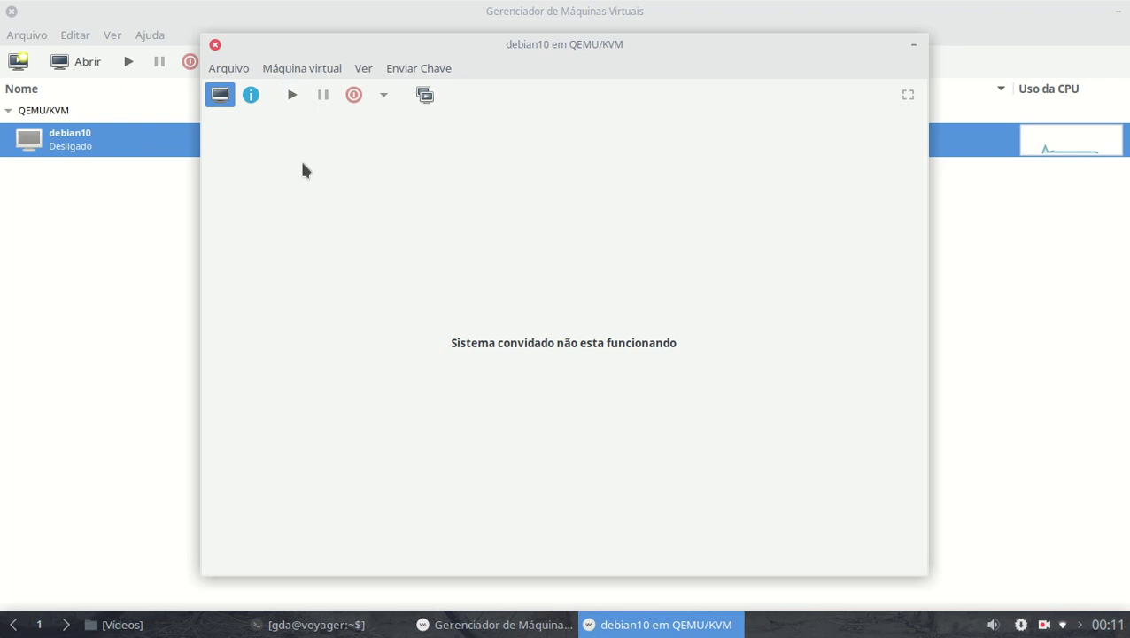
{"action": "left_click", "coordinate": [292, 94]}
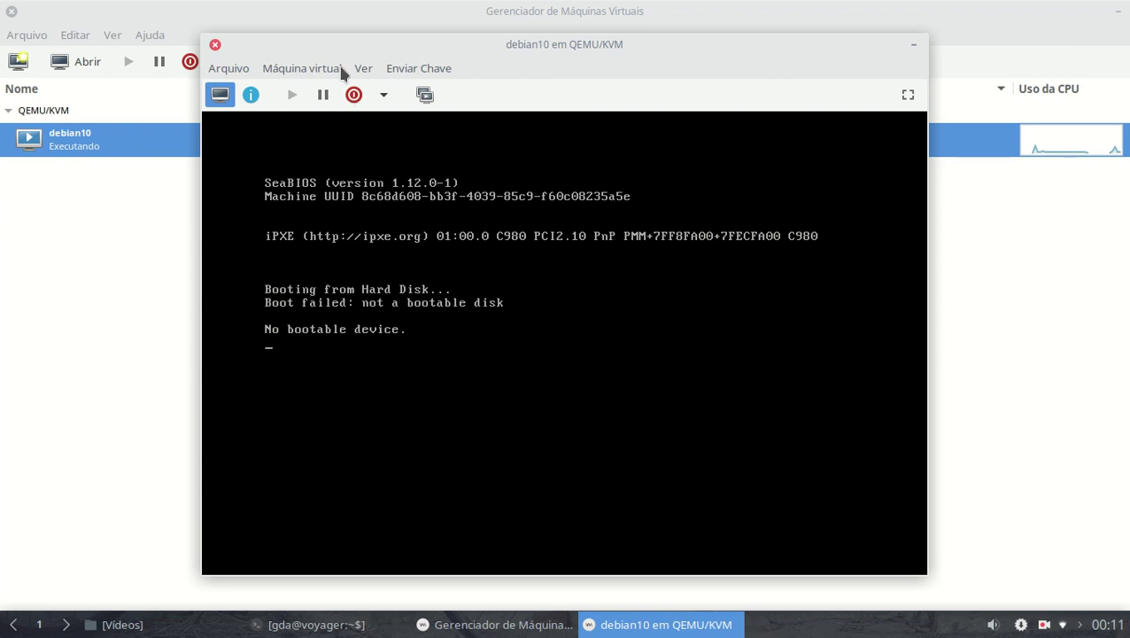
Show debian10's hardware details and expand the advanced and performance options of SATA CDROM 1.
{"action": "left_click", "coordinate": [363, 68]}
{"action": "left_click", "coordinate": [388, 122]}
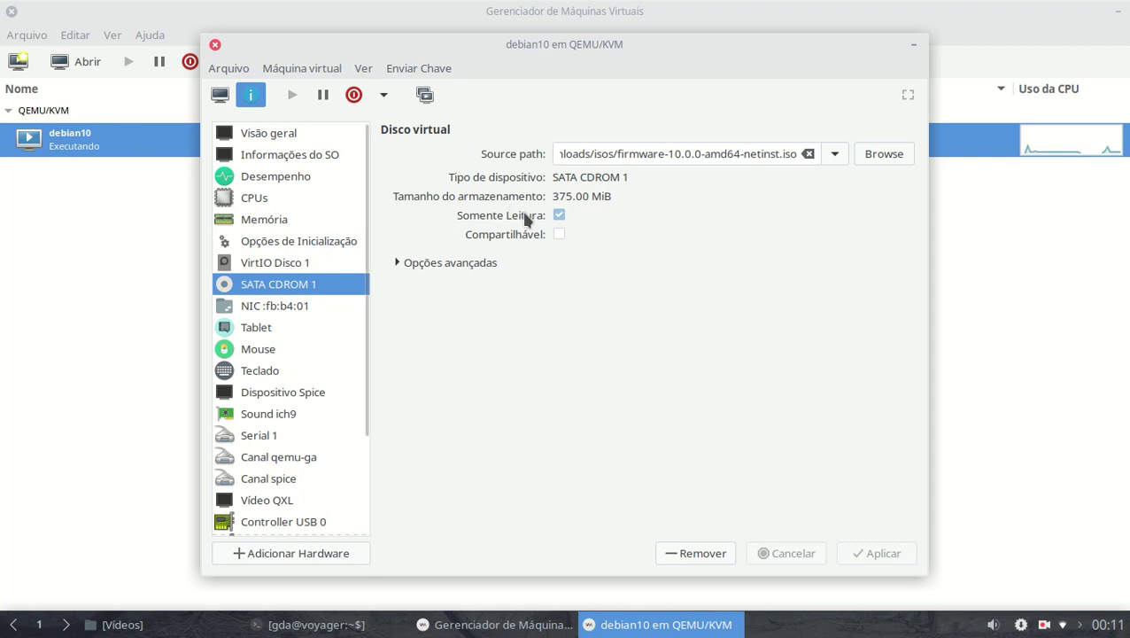
{"action": "left_click", "coordinate": [401, 261]}
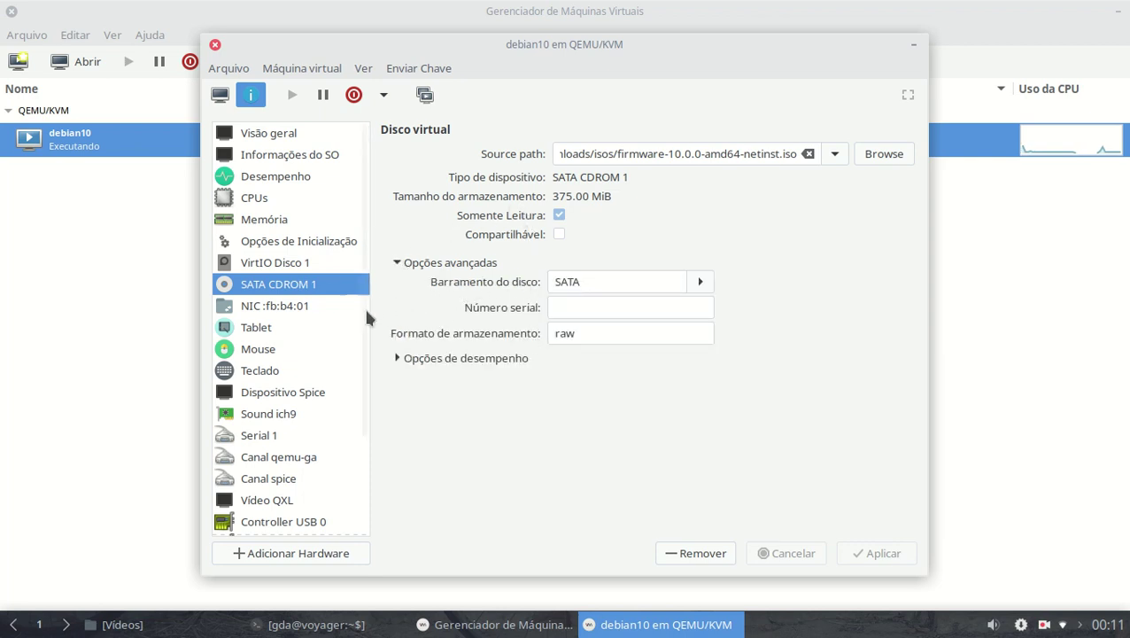
{"action": "left_click", "coordinate": [455, 360]}
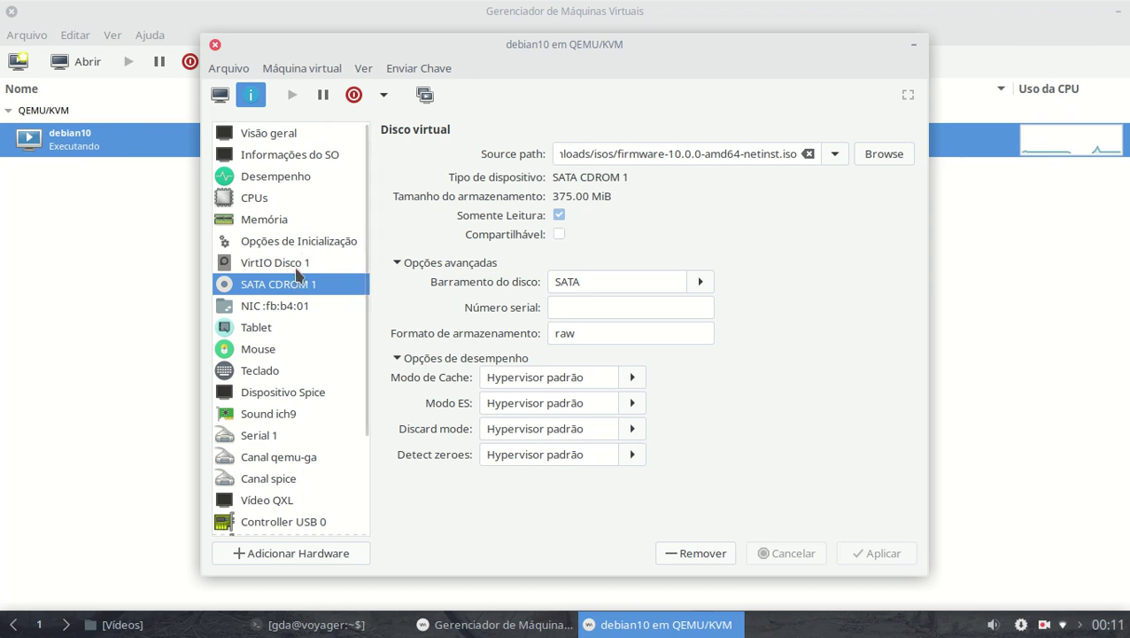
Examine debian10's VirtIO disk, overview, operating system, performance and memory settings.
{"action": "left_click", "coordinate": [298, 266]}
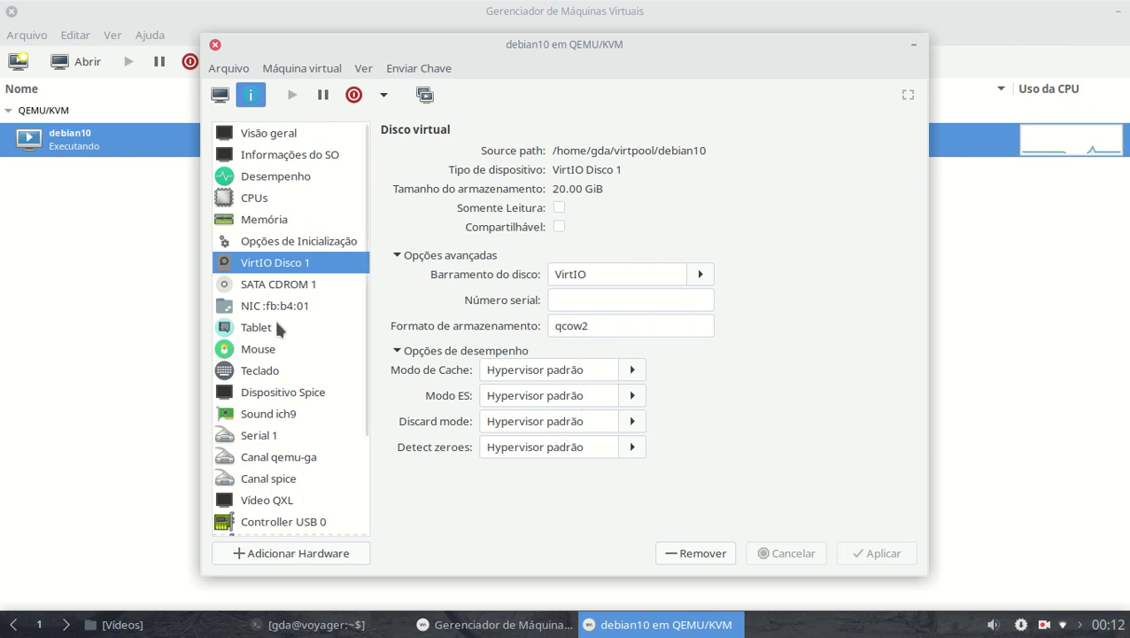
{"action": "left_click", "coordinate": [271, 135]}
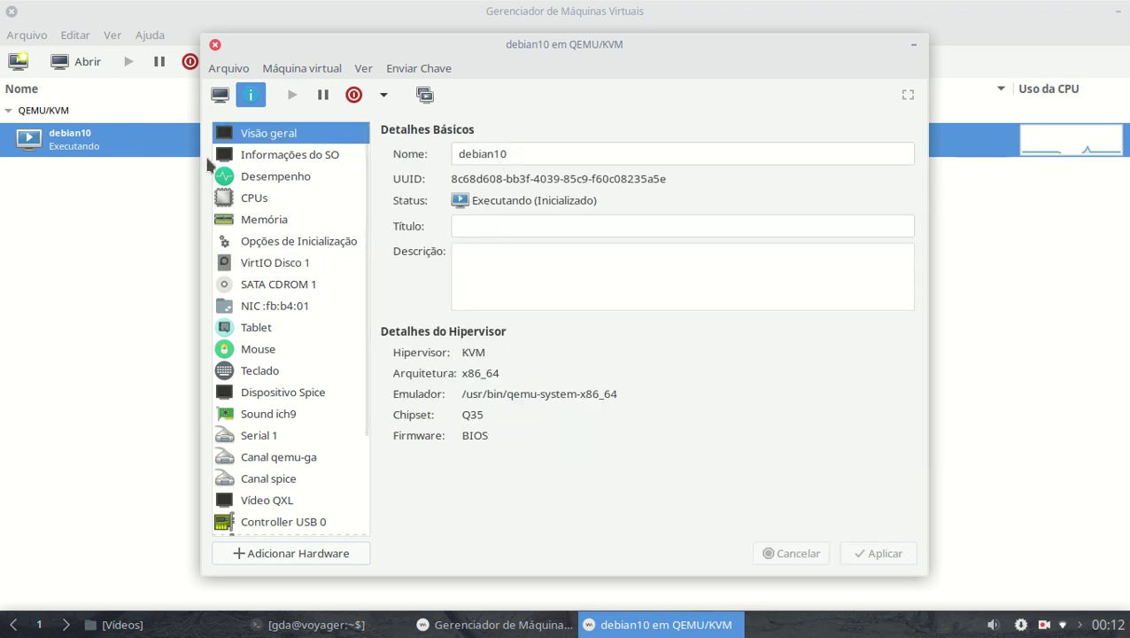
{"action": "left_click", "coordinate": [258, 159]}
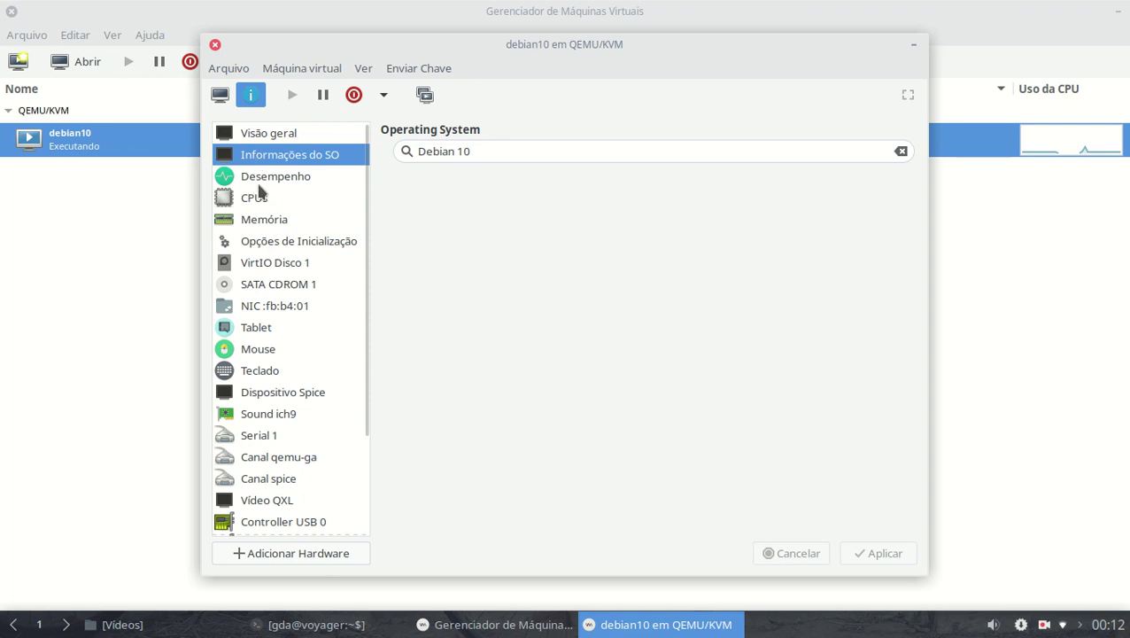
{"action": "left_click", "coordinate": [264, 178]}
{"action": "left_click", "coordinate": [270, 222]}
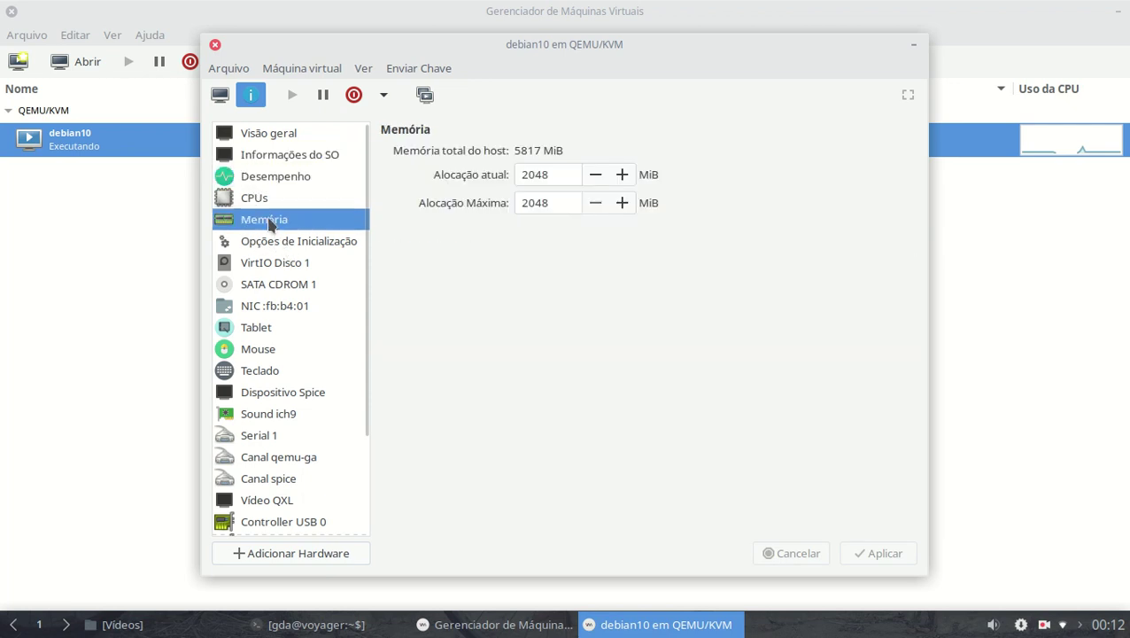
Enable SATA CDROM 1 as a boot device in debian10's boot options, apply the change and acknowledge the notice.
{"action": "left_click", "coordinate": [277, 244]}
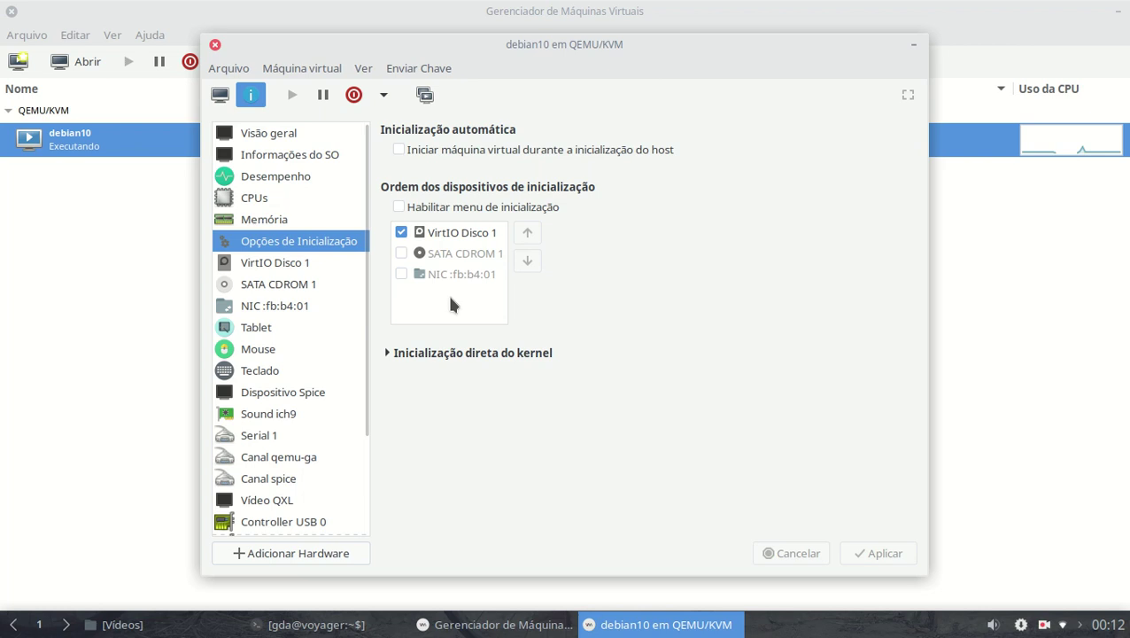
{"action": "left_click", "coordinate": [403, 255]}
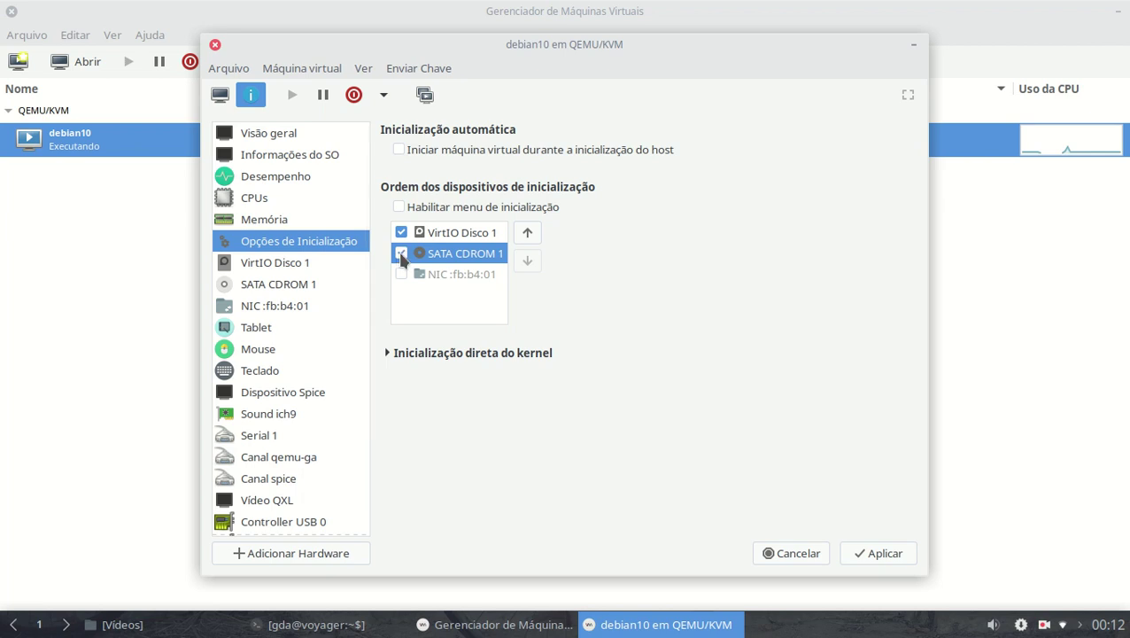
{"action": "left_click", "coordinate": [878, 552]}
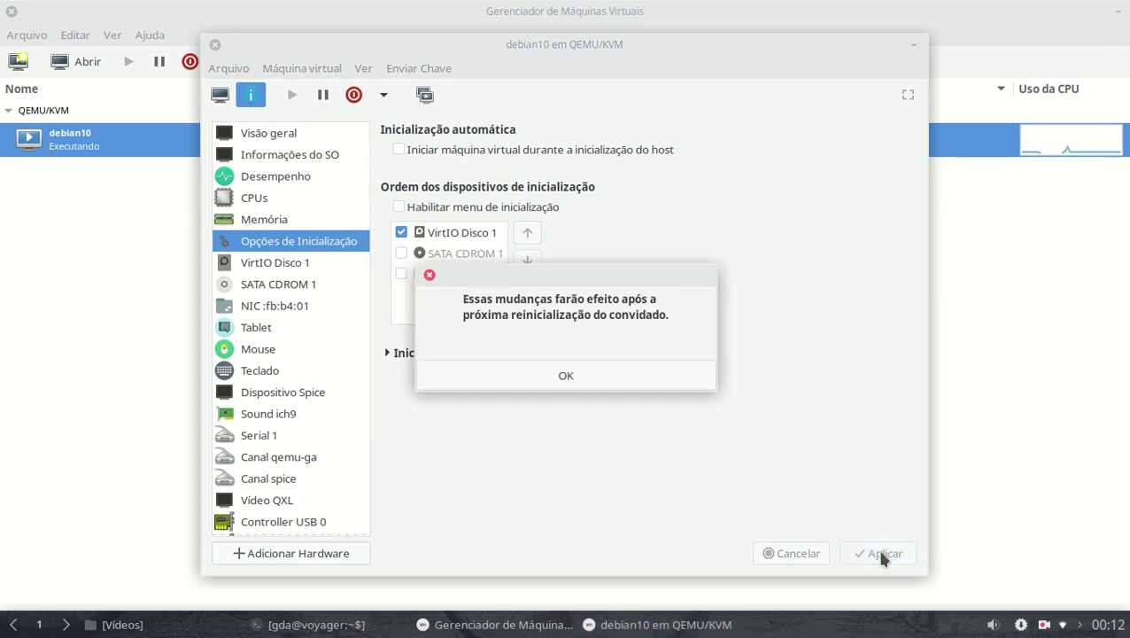
{"action": "left_click", "coordinate": [579, 376]}
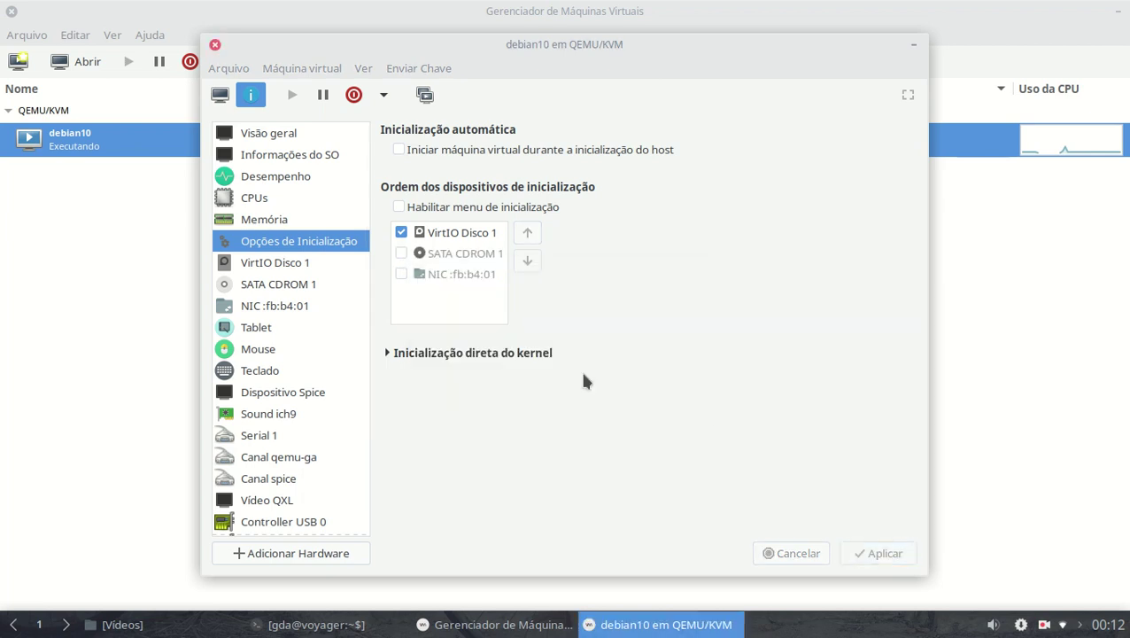
Return to the debian10 console and try to restart the machine with the changed boot devices.
{"action": "left_click", "coordinate": [362, 70]}
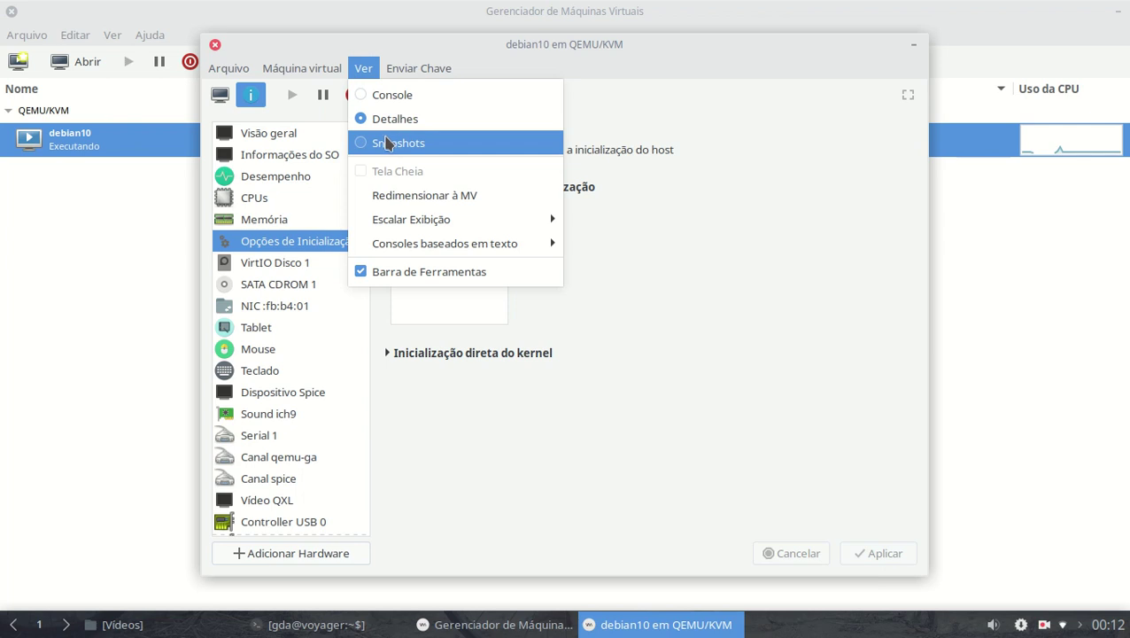
{"action": "left_click", "coordinate": [409, 94]}
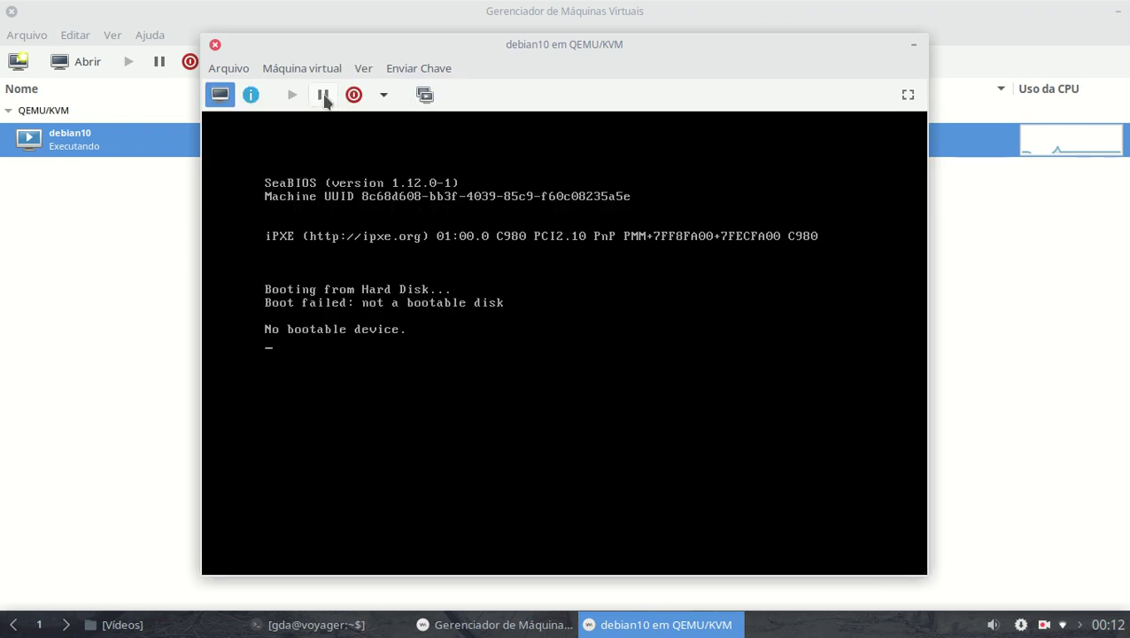
{"action": "left_click", "coordinate": [382, 93]}
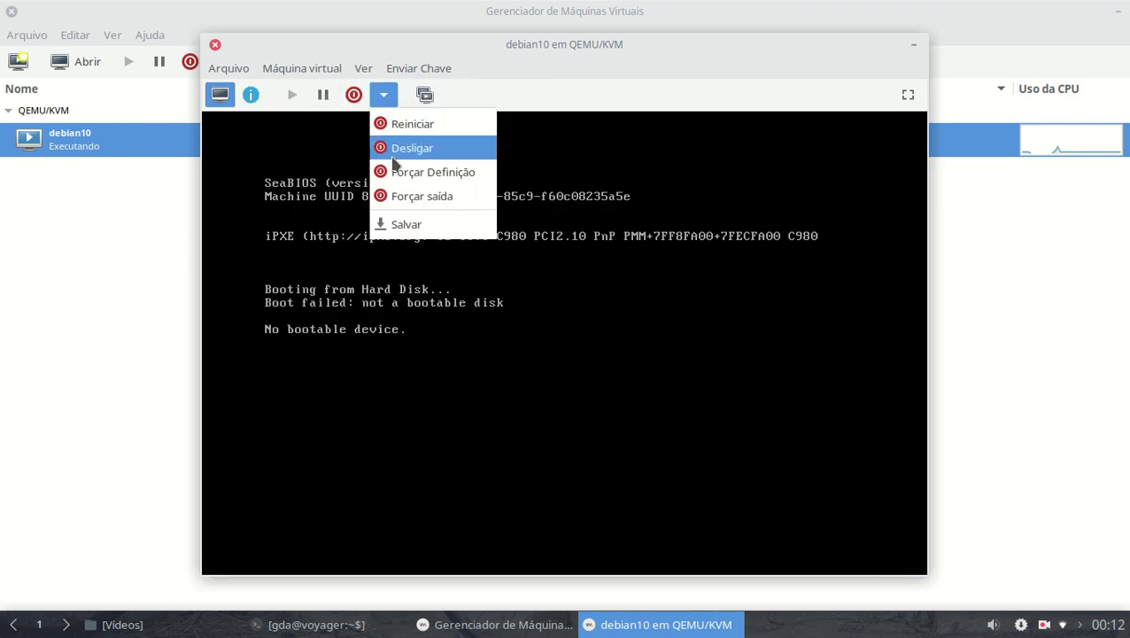
{"action": "left_click", "coordinate": [405, 132]}
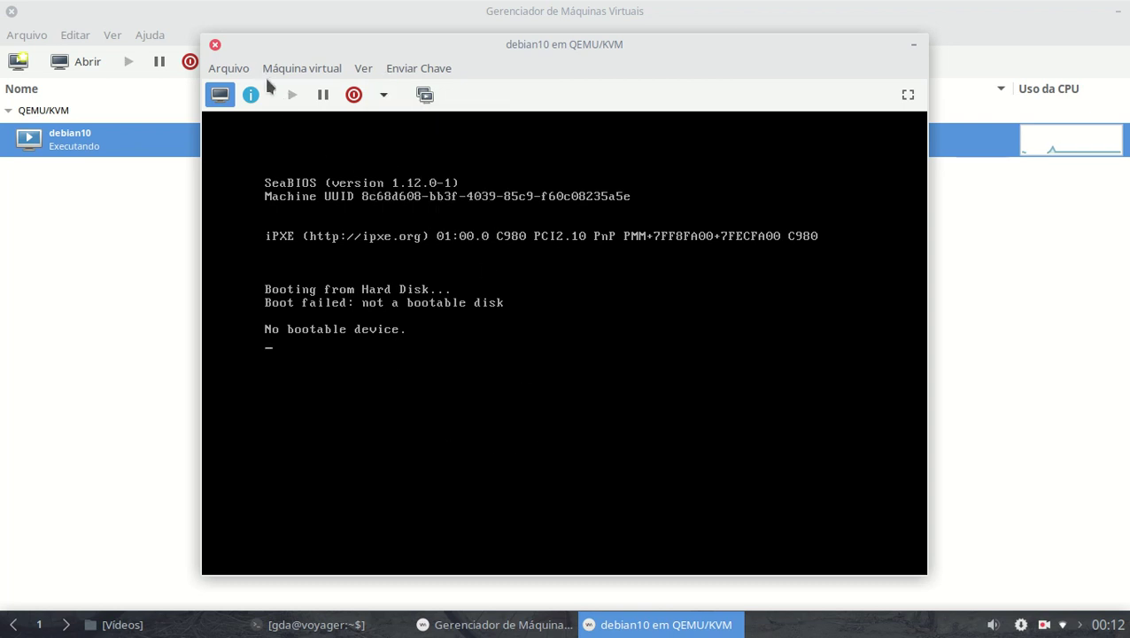
{"action": "left_click", "coordinate": [383, 96]}
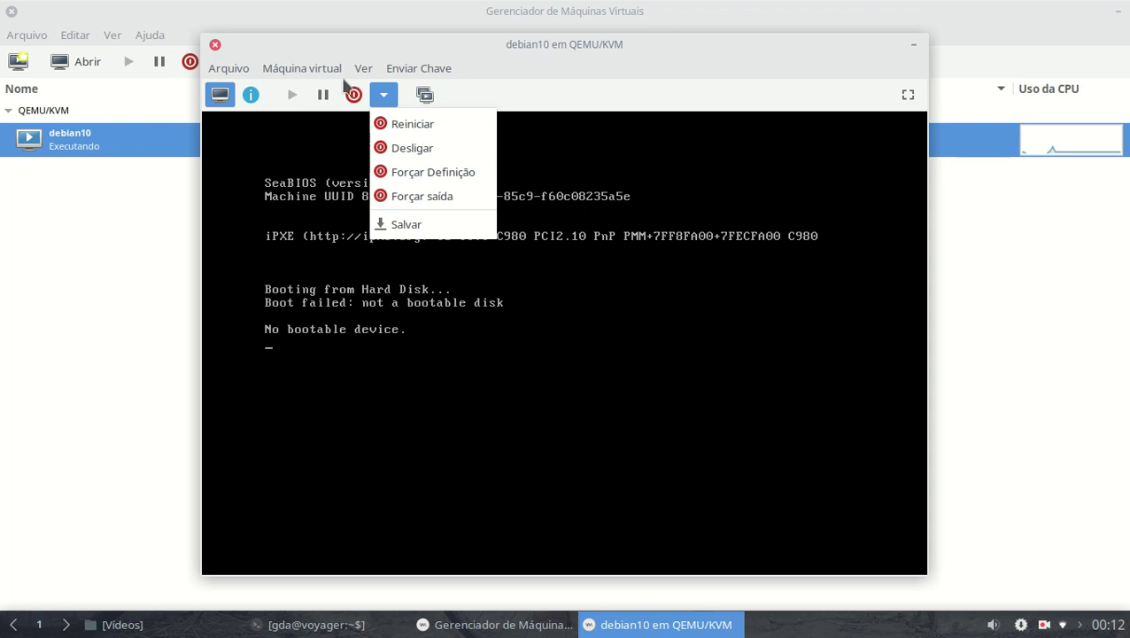
{"action": "left_click", "coordinate": [341, 39]}
{"action": "right_click", "coordinate": [100, 139]}
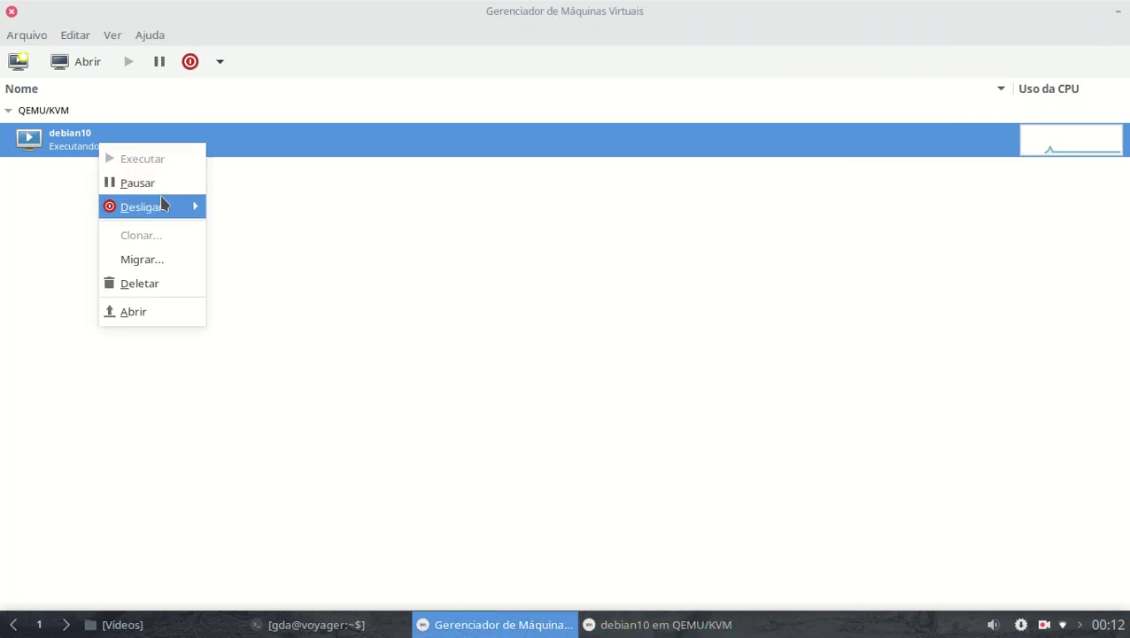
{"action": "mouse_move", "coordinate": [169, 206]}
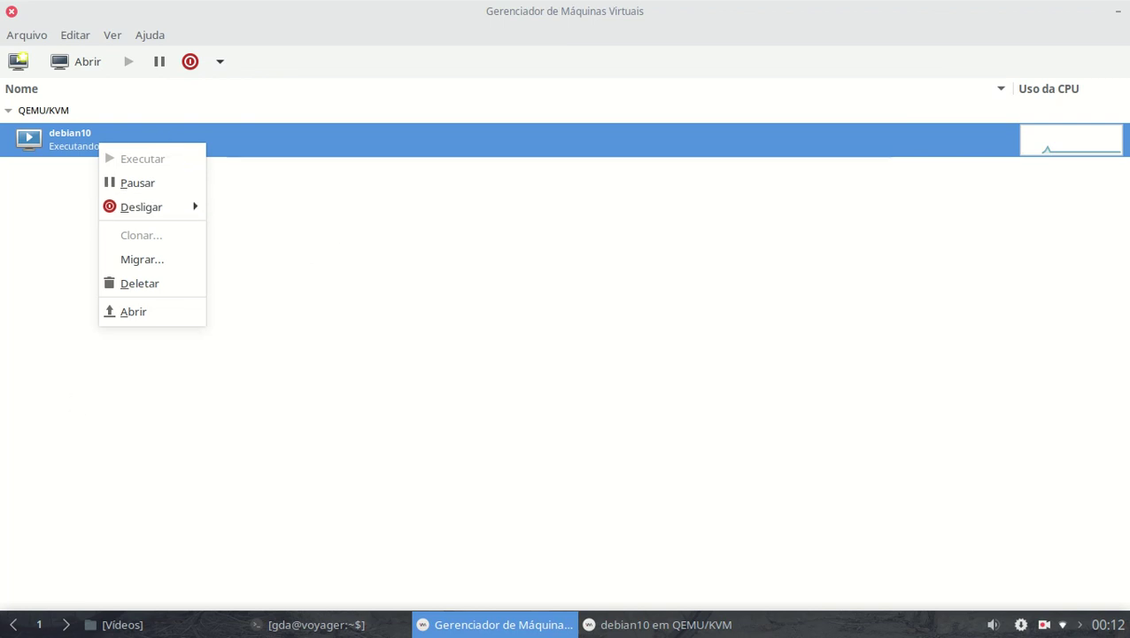
{"action": "left_click", "coordinate": [653, 631]}
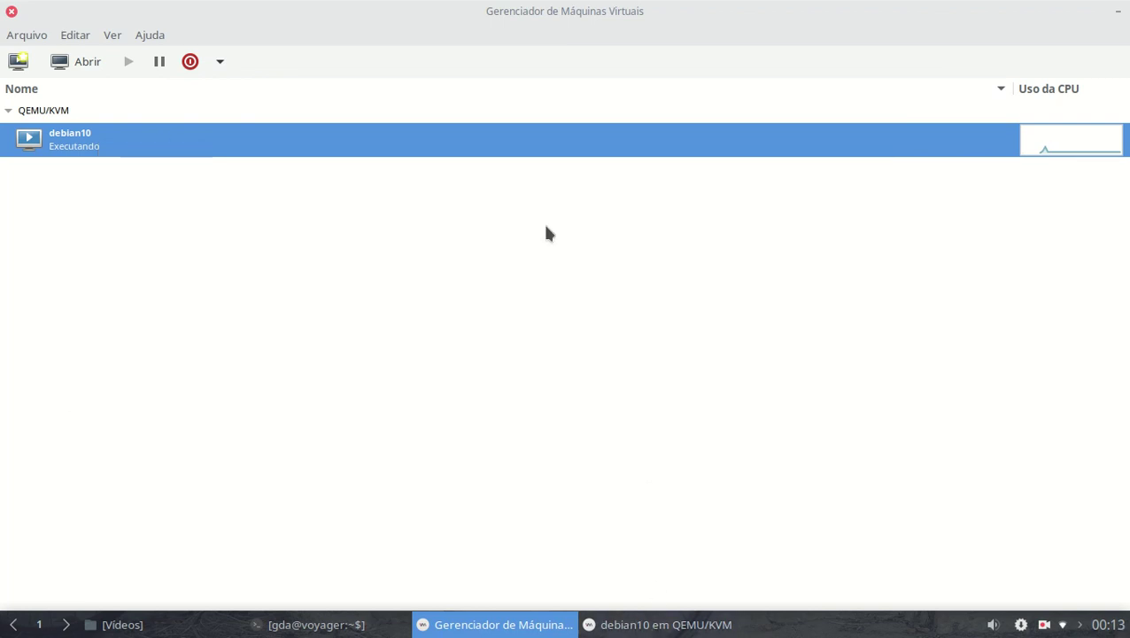
{"action": "left_click", "coordinate": [634, 623]}
Close the debian10 console window and force the machine off from the virtual machine list.
{"action": "left_click", "coordinate": [300, 69]}
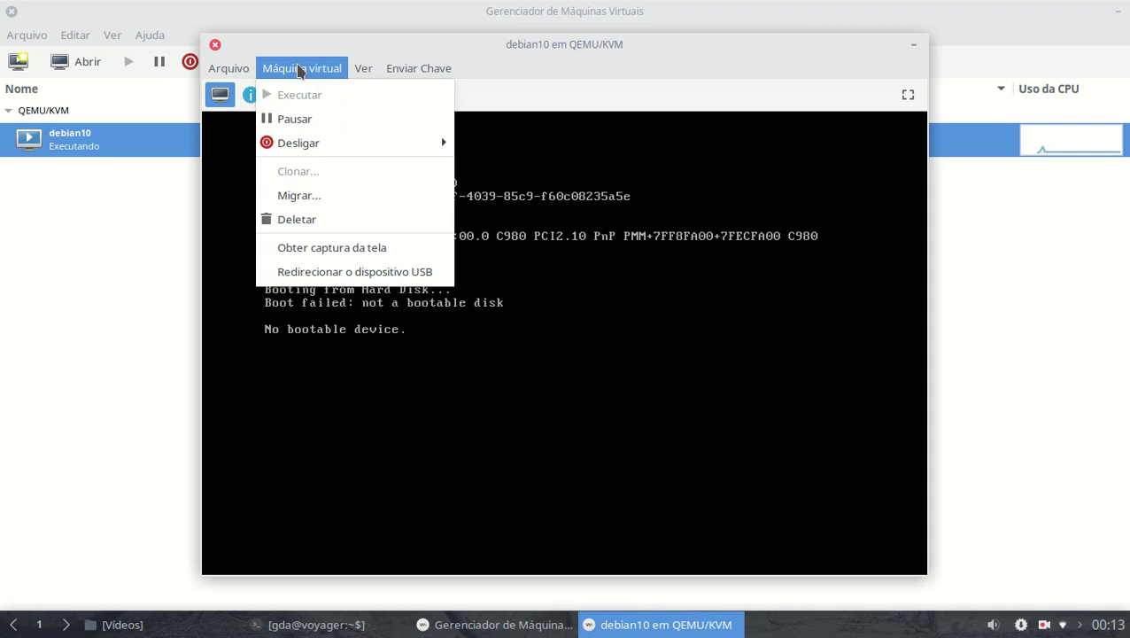
{"action": "mouse_move", "coordinate": [229, 68]}
{"action": "left_click", "coordinate": [237, 120]}
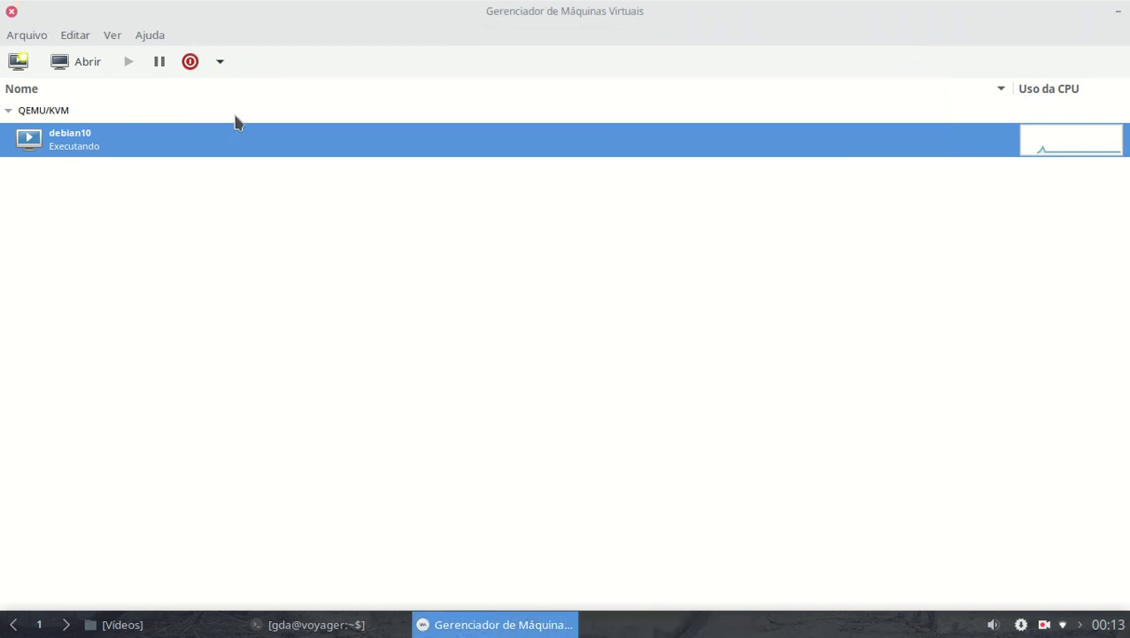
{"action": "right_click", "coordinate": [134, 148]}
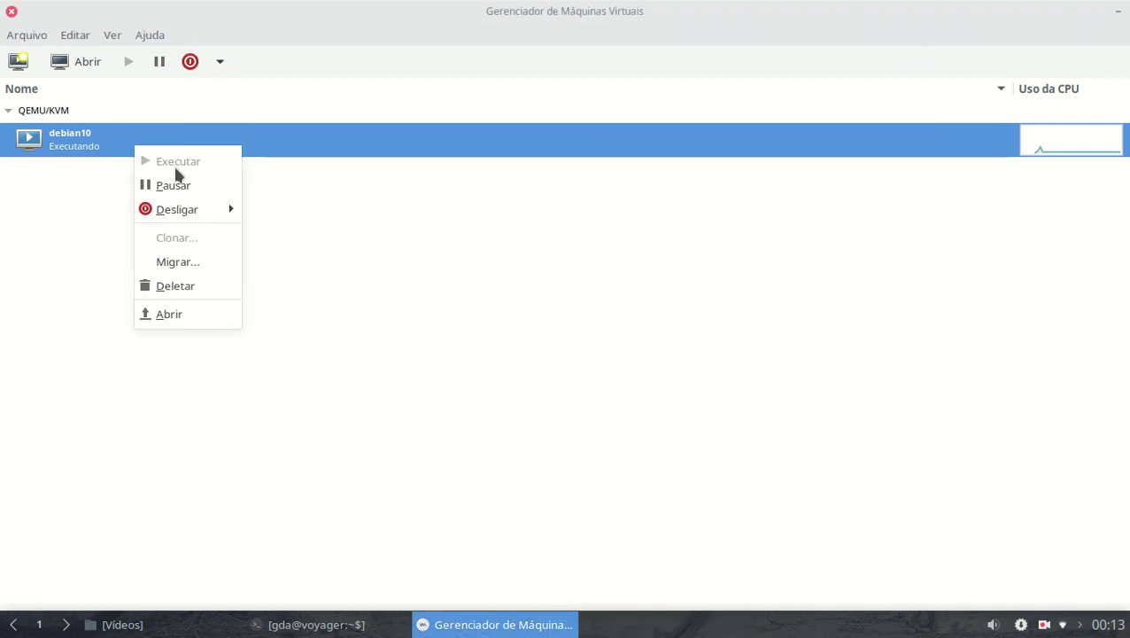
{"action": "key", "text": "Escape"}
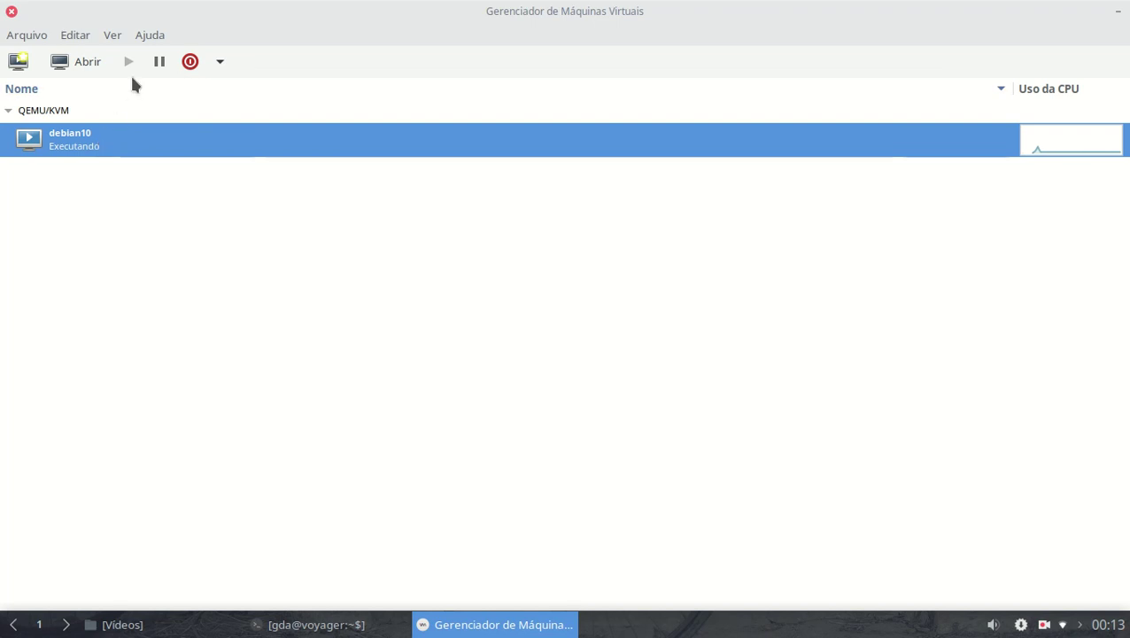
{"action": "right_click", "coordinate": [99, 141]}
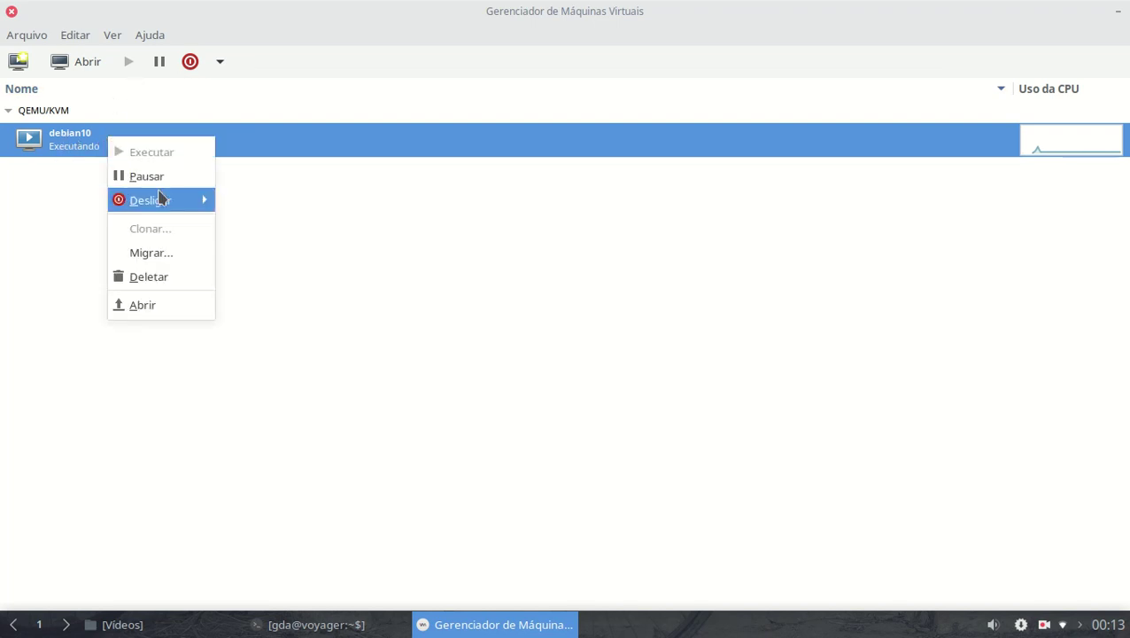
{"action": "mouse_move", "coordinate": [159, 196]}
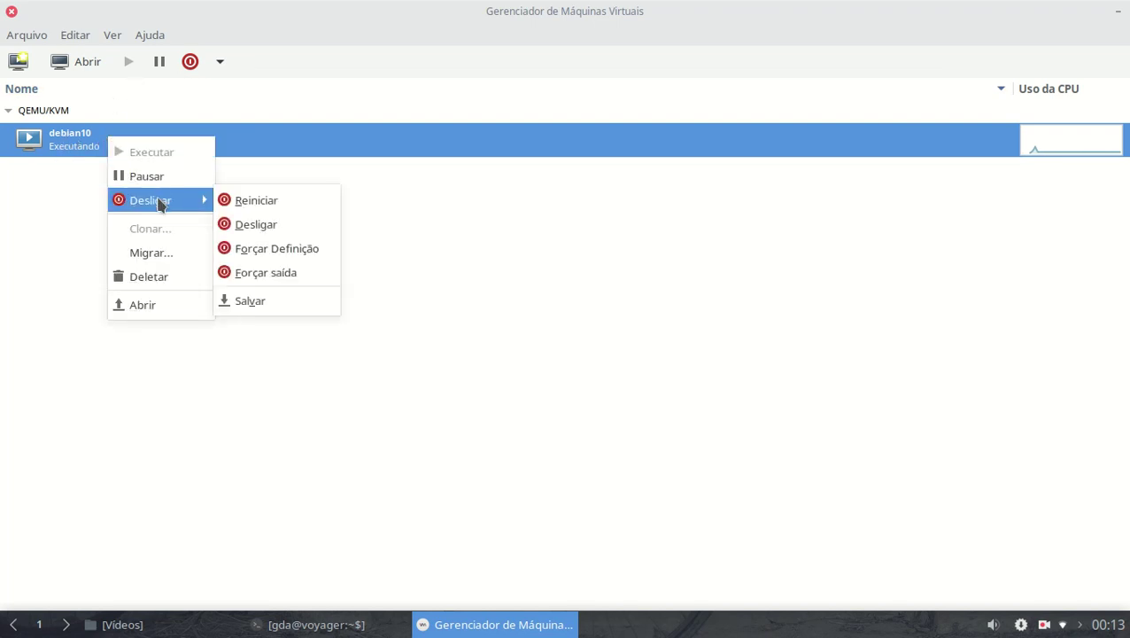
{"action": "left_click", "coordinate": [294, 280]}
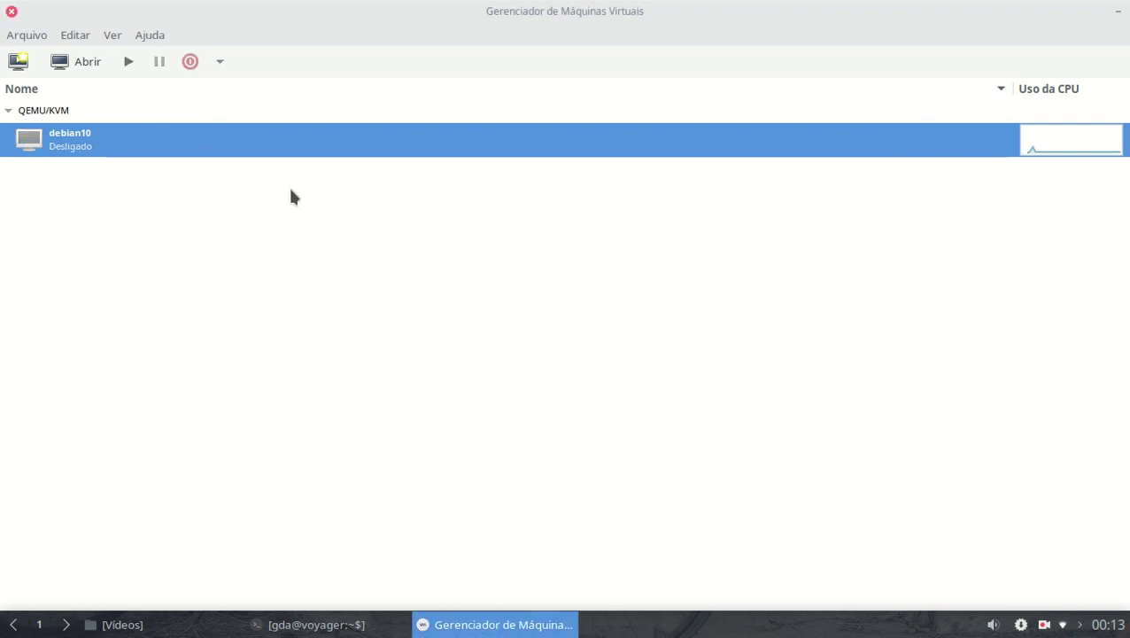
Start debian10 again and open its console, moving the installer menu highlight to Install.
{"action": "right_click", "coordinate": [88, 143]}
{"action": "left_click", "coordinate": [119, 157]}
{"action": "right_click", "coordinate": [110, 142]}
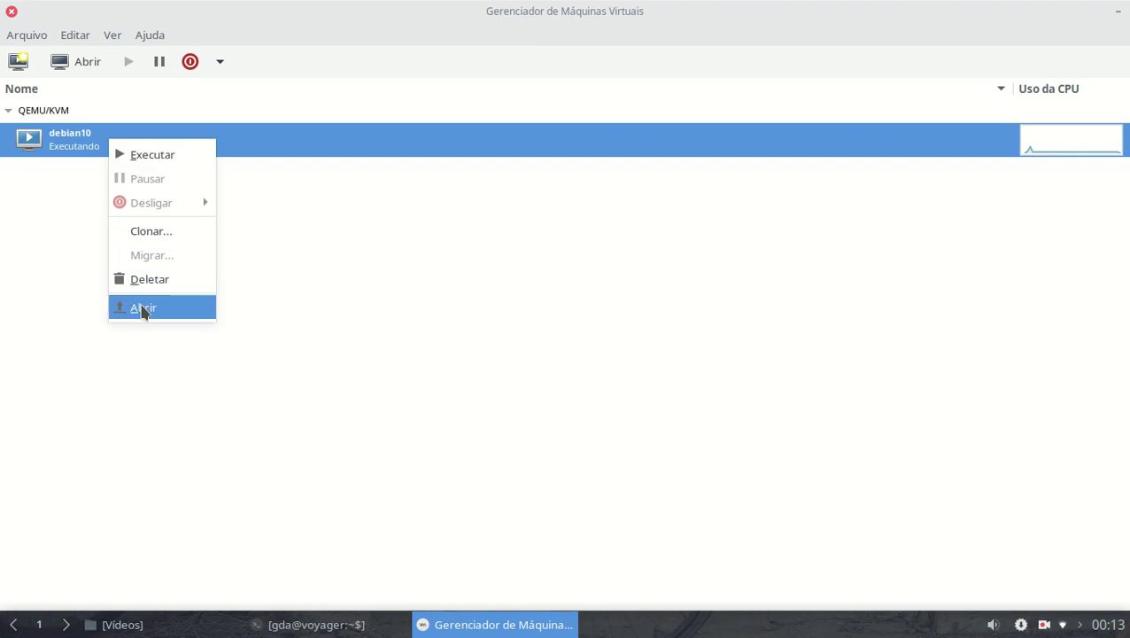
{"action": "left_click", "coordinate": [142, 308]}
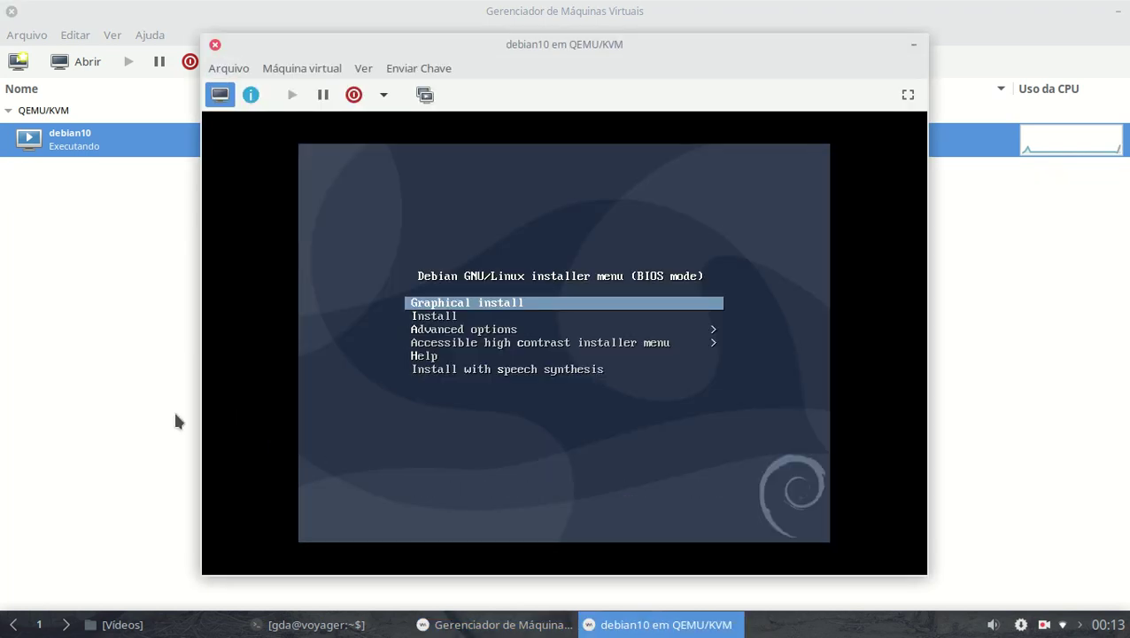
{"action": "key", "text": "Down"}
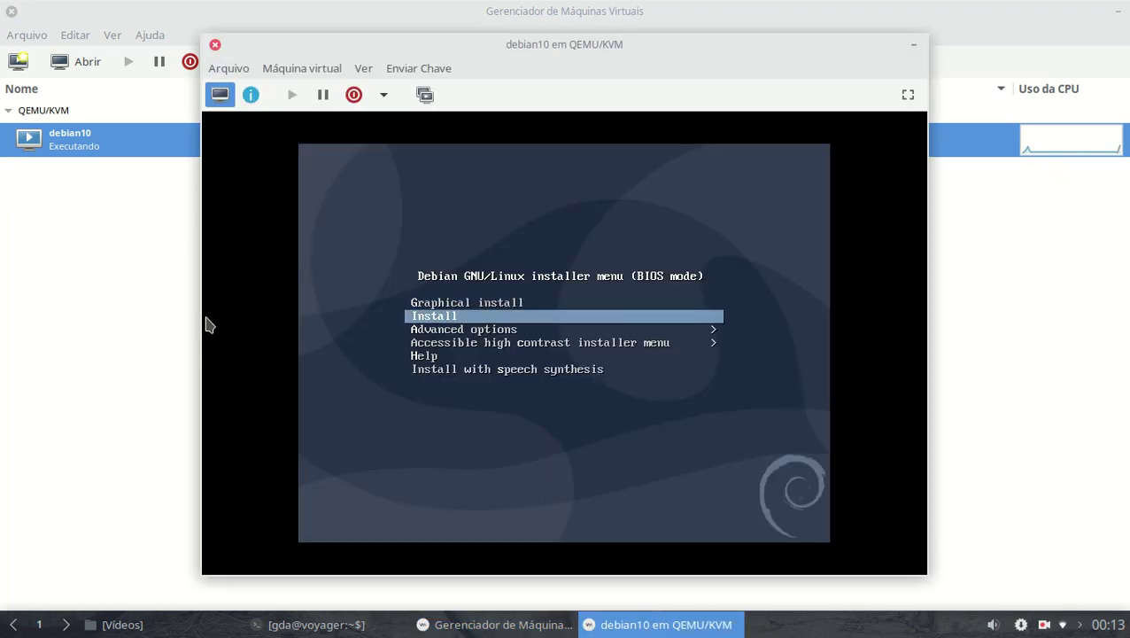
Review SATA CDROM 1 in debian10's boot device order, then return to the console view.
{"action": "left_click", "coordinate": [304, 68]}
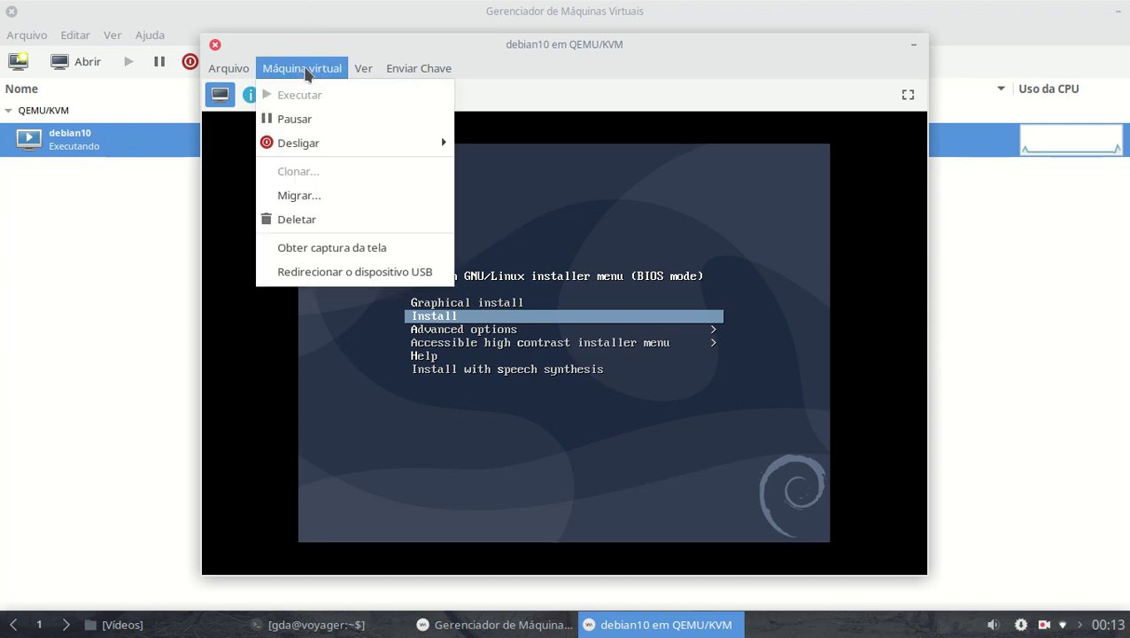
{"action": "mouse_move", "coordinate": [358, 71]}
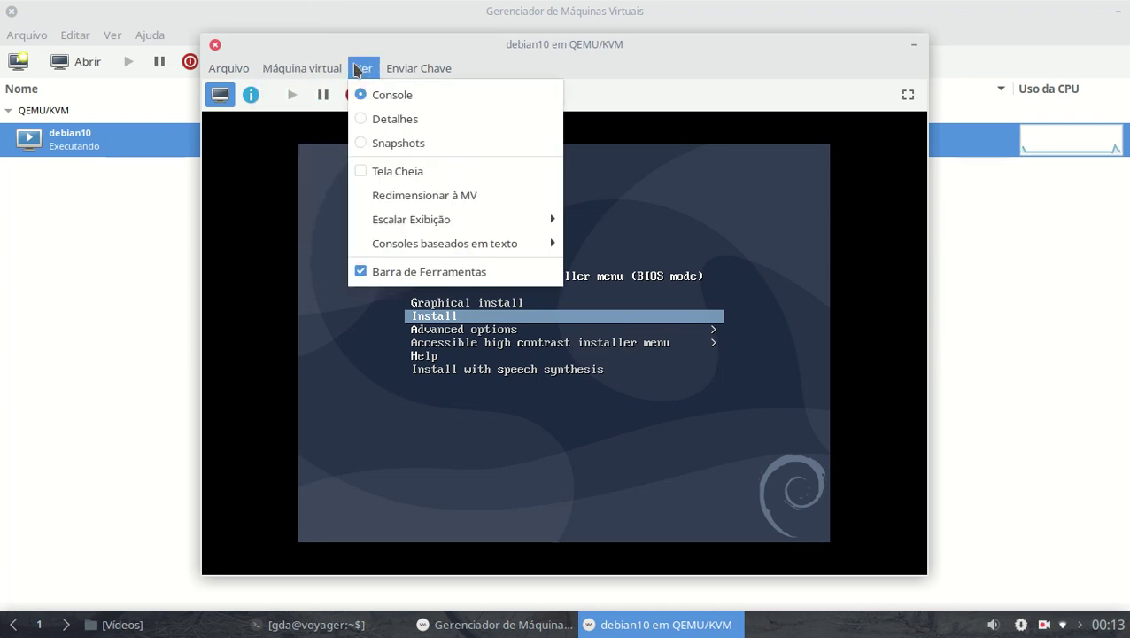
{"action": "left_click", "coordinate": [390, 120]}
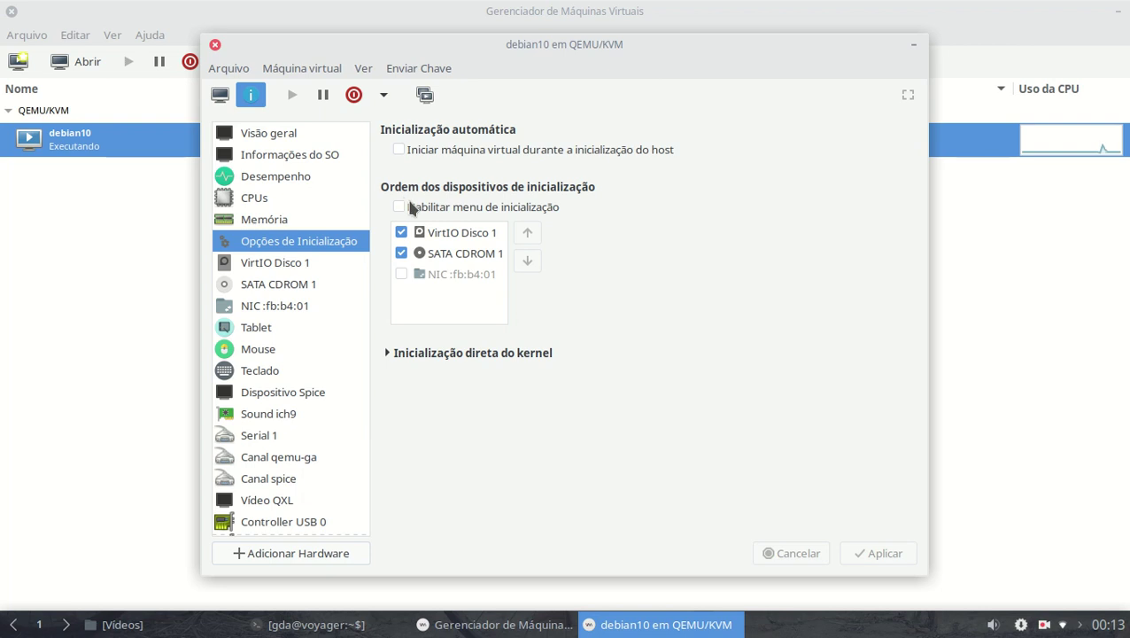
{"action": "left_click", "coordinate": [450, 254]}
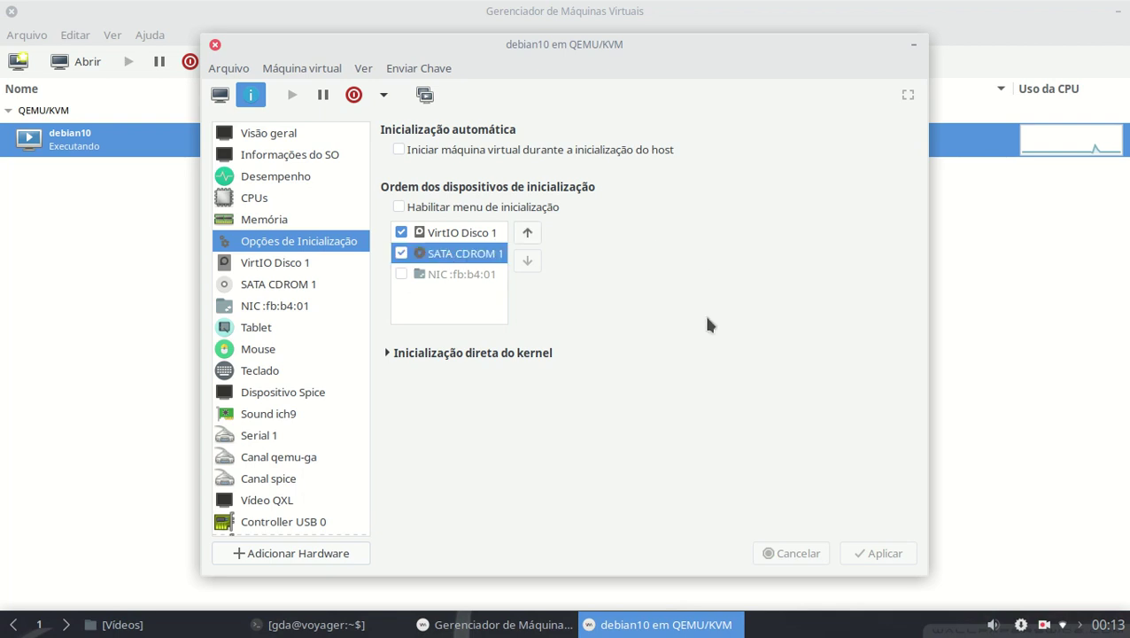
{"action": "left_click", "coordinate": [364, 71]}
{"action": "left_click", "coordinate": [390, 95]}
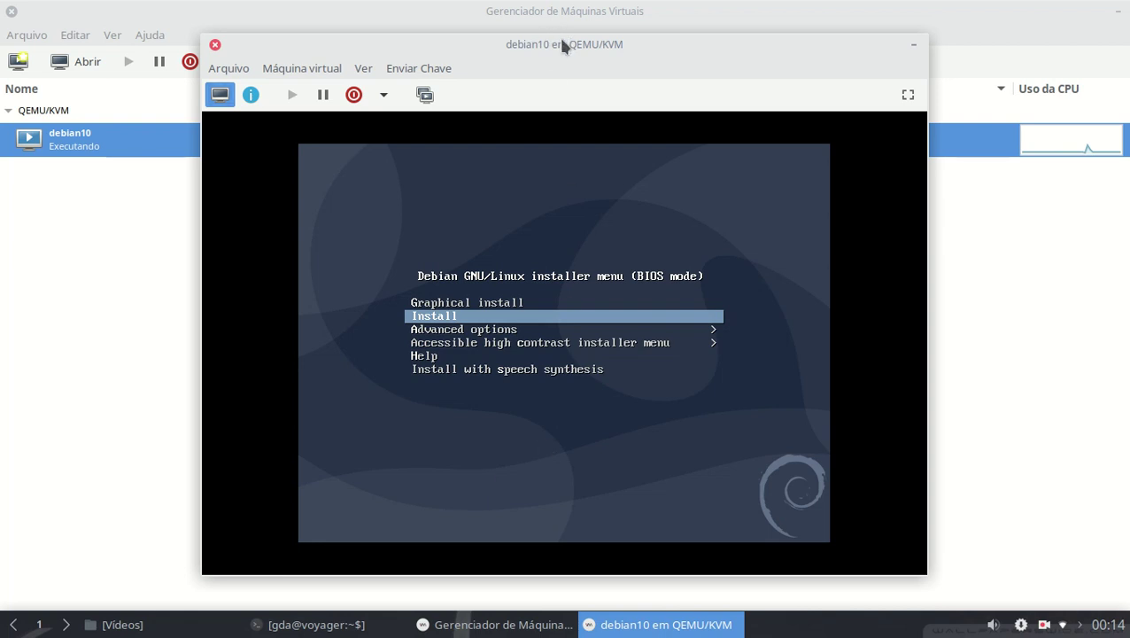
Launch the text-mode Install entry of the Debian installer menu and release the pointer from the console.
{"action": "left_click", "coordinate": [515, 173]}
{"action": "key", "text": "Up"}
{"action": "key", "text": "Down"}
{"action": "key", "text": "Down"}
{"action": "key", "text": "Down"}
{"action": "key", "text": "Up"}
{"action": "key", "text": "Up"}
{"action": "key", "text": "Return"}
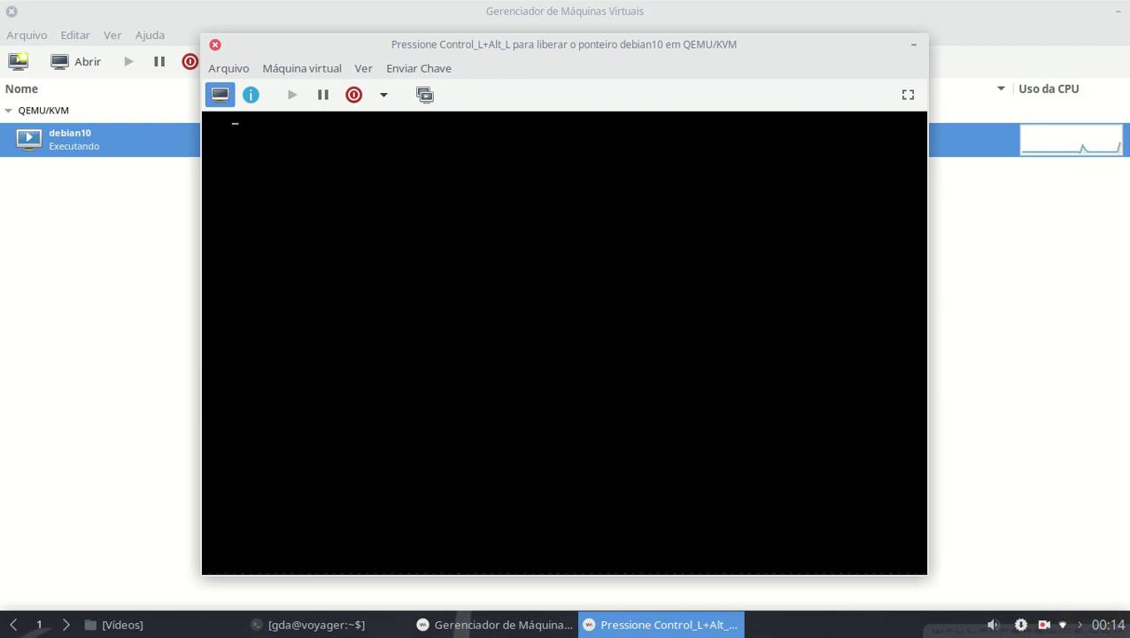
{"action": "key", "text": "ctrl+alt"}
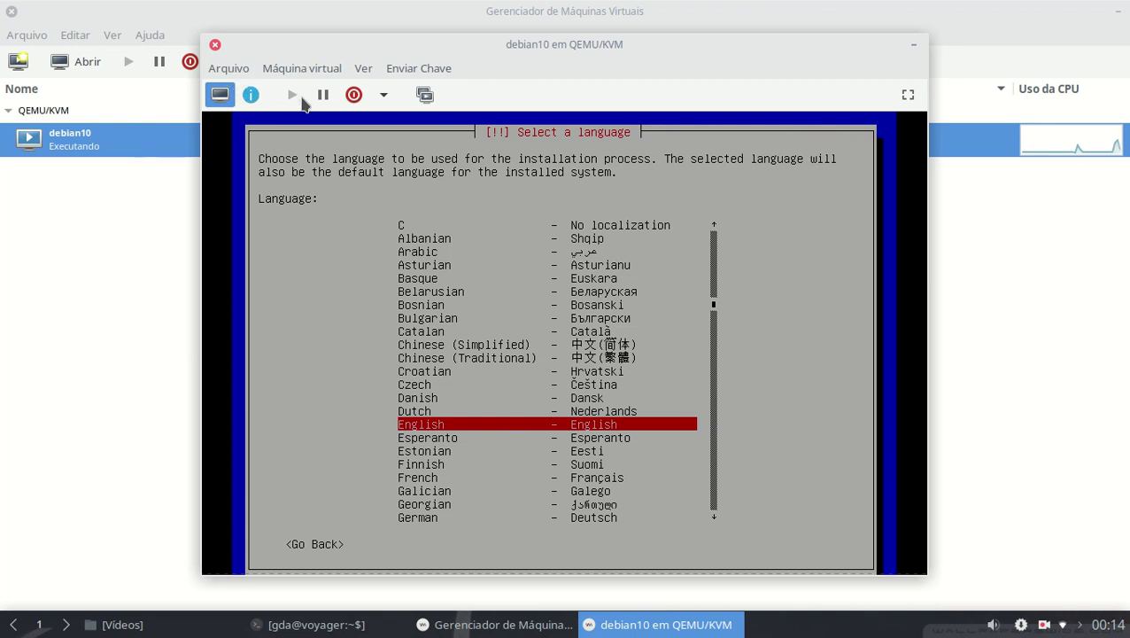
Force debian10 off, confirm the forced shutdown and close its console window.
{"action": "left_click", "coordinate": [384, 94]}
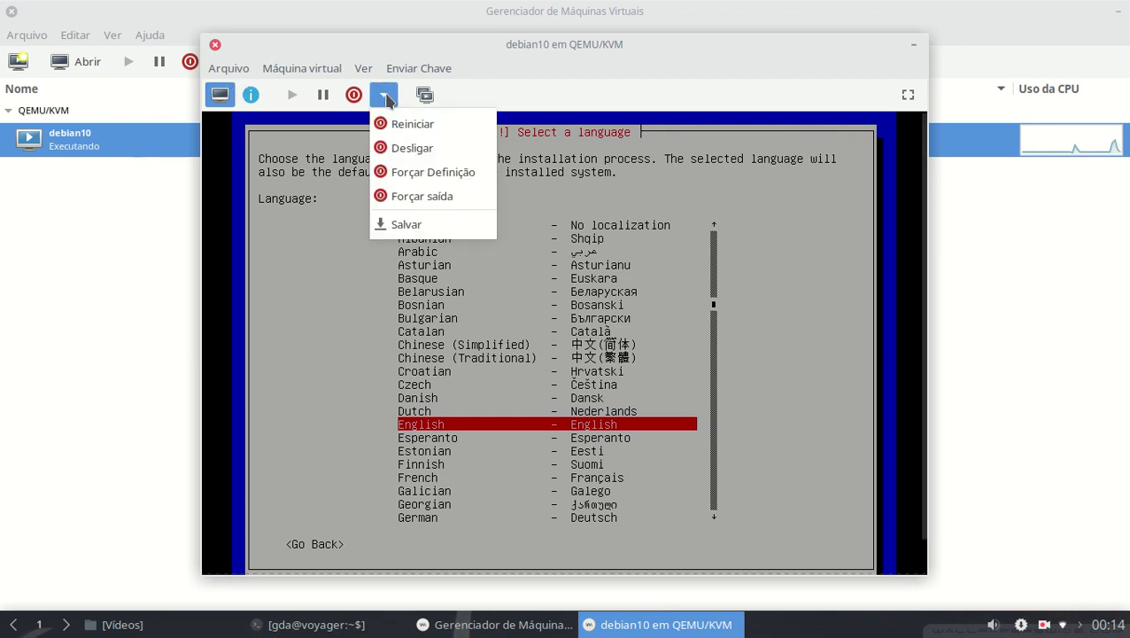
{"action": "left_click", "coordinate": [399, 194]}
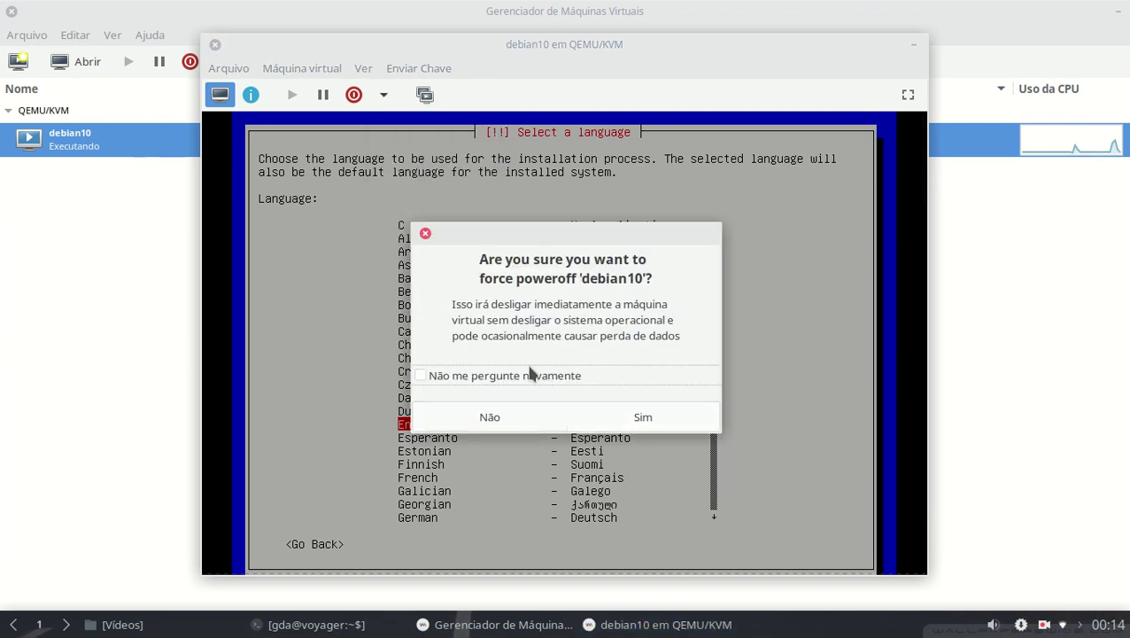
{"action": "left_click", "coordinate": [619, 420]}
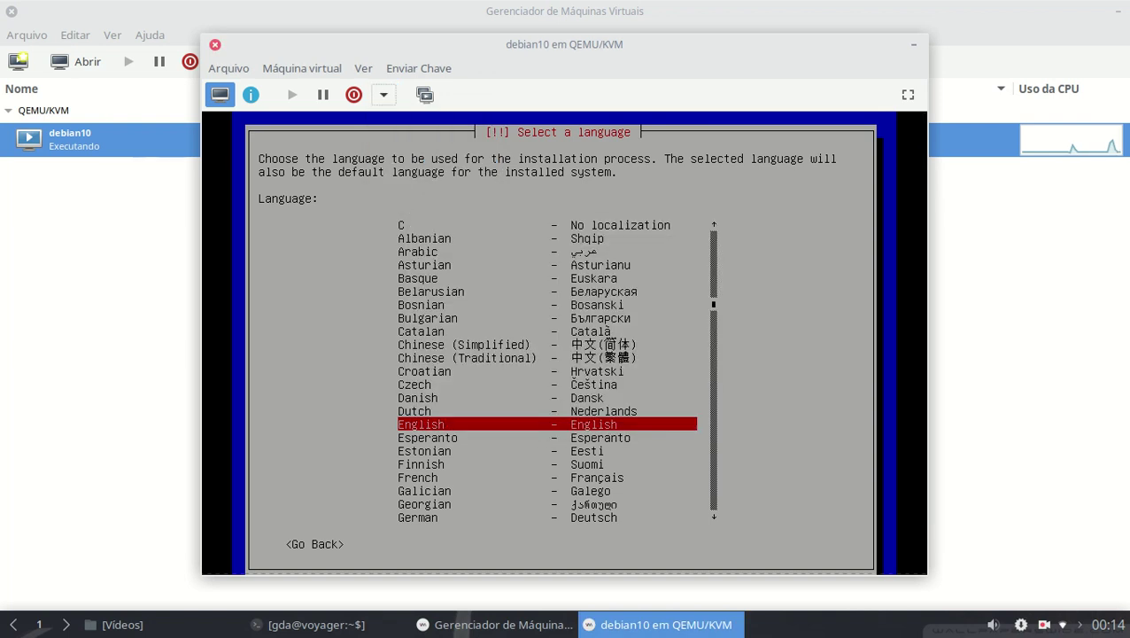
{"action": "left_click", "coordinate": [216, 44]}
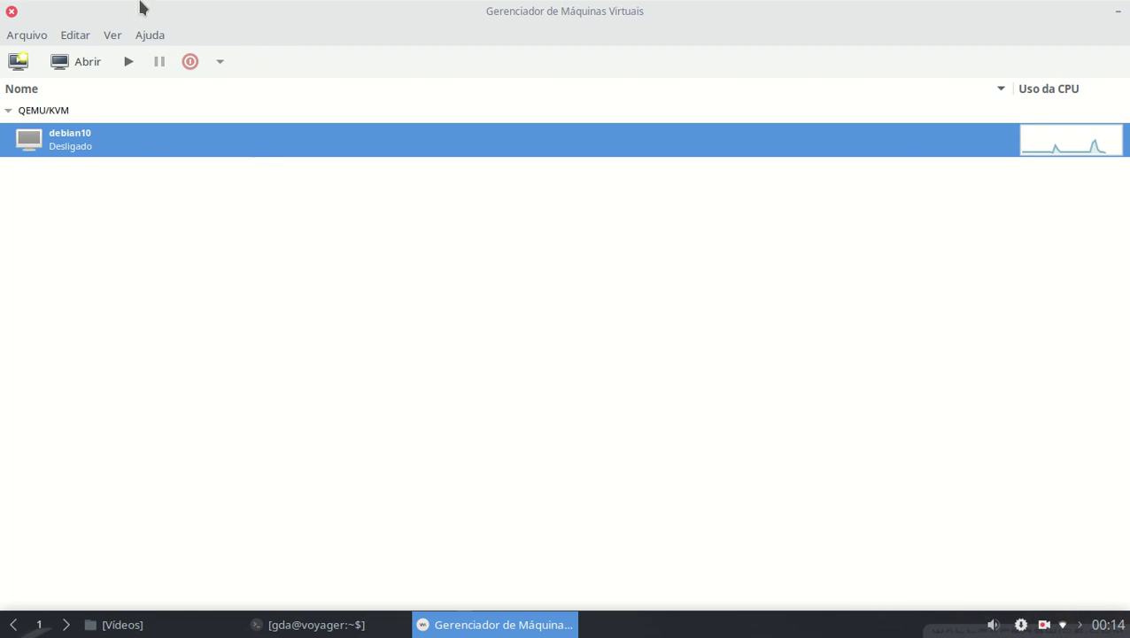
{"action": "left_click", "coordinate": [115, 40]}
{"action": "mouse_move", "coordinate": [124, 66]}
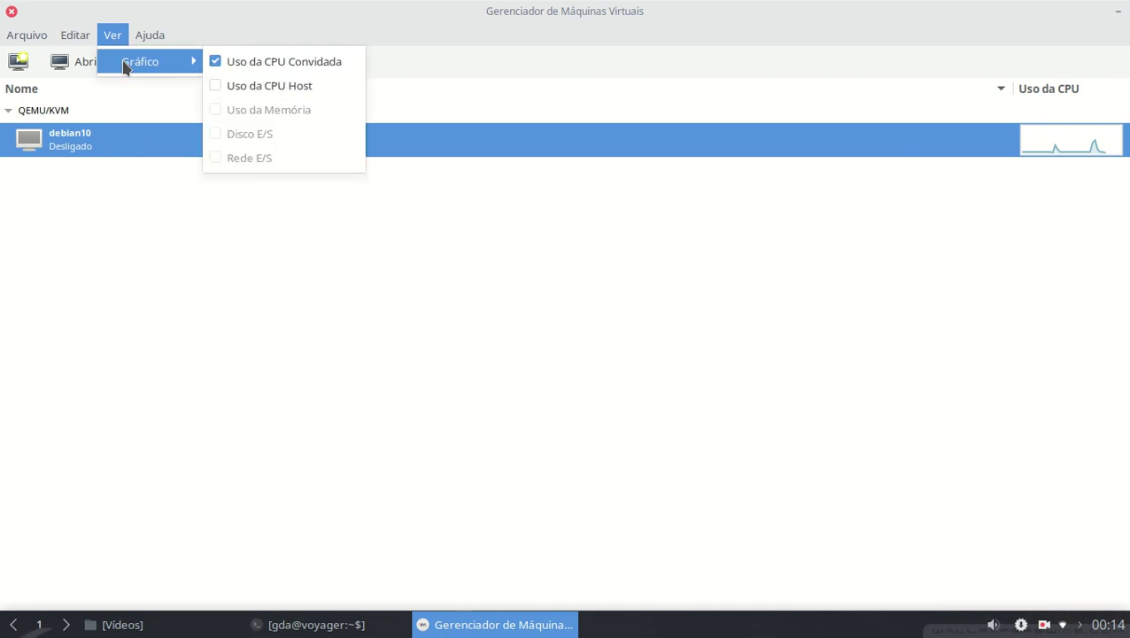
{"action": "mouse_move", "coordinate": [78, 40]}
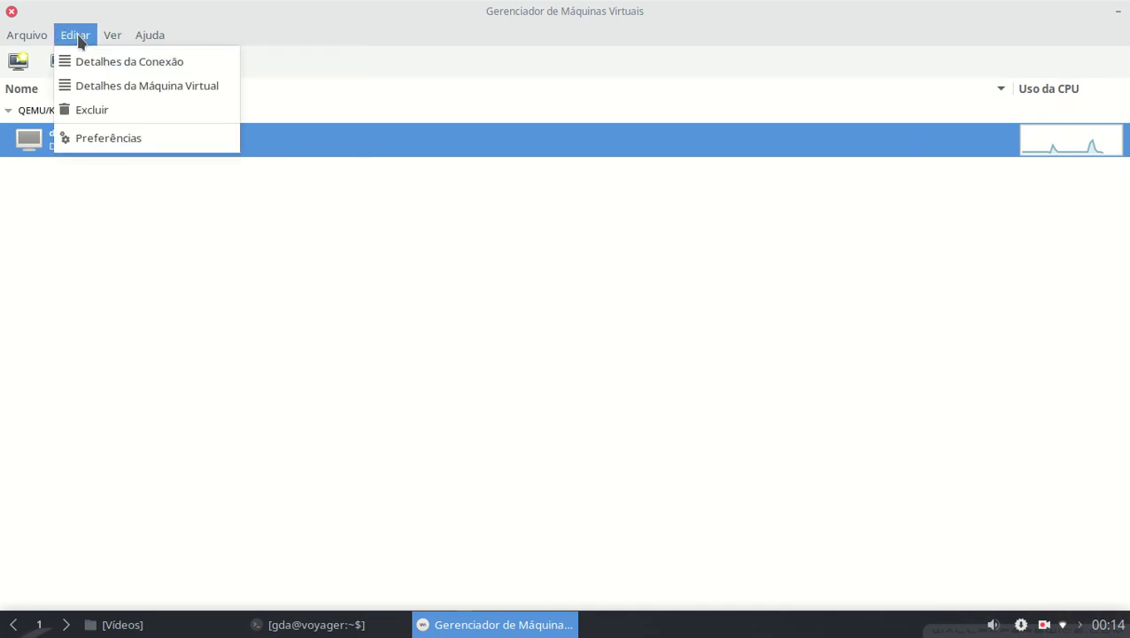
{"action": "left_click", "coordinate": [203, 333]}
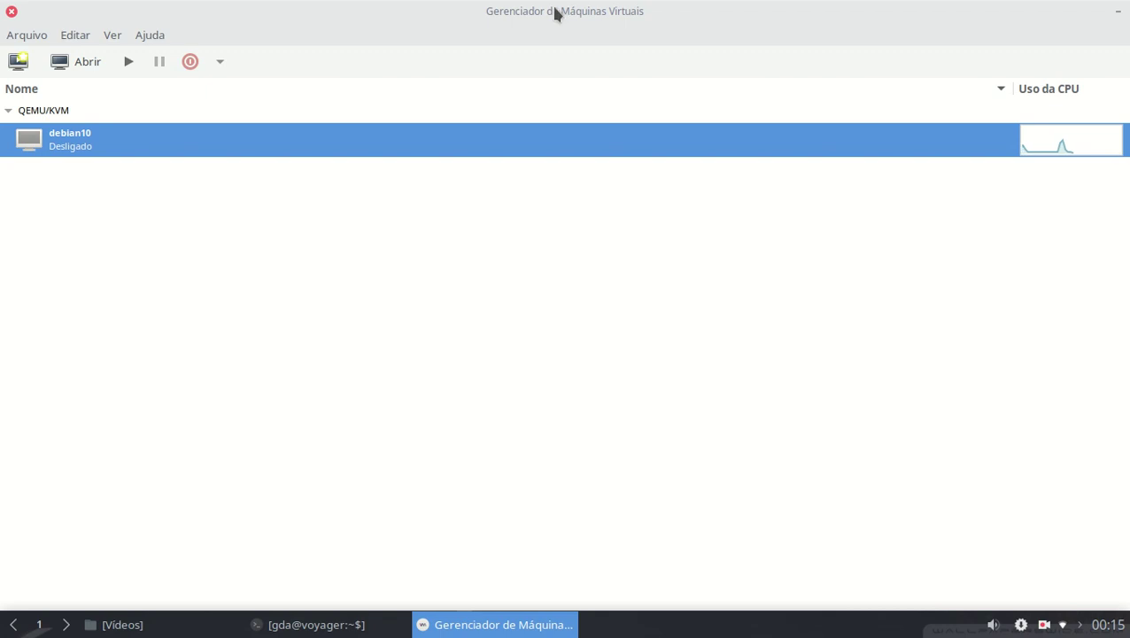
Show the About information of Virtual Machine Manager.
{"action": "left_click", "coordinate": [150, 35]}
{"action": "left_click", "coordinate": [164, 57]}
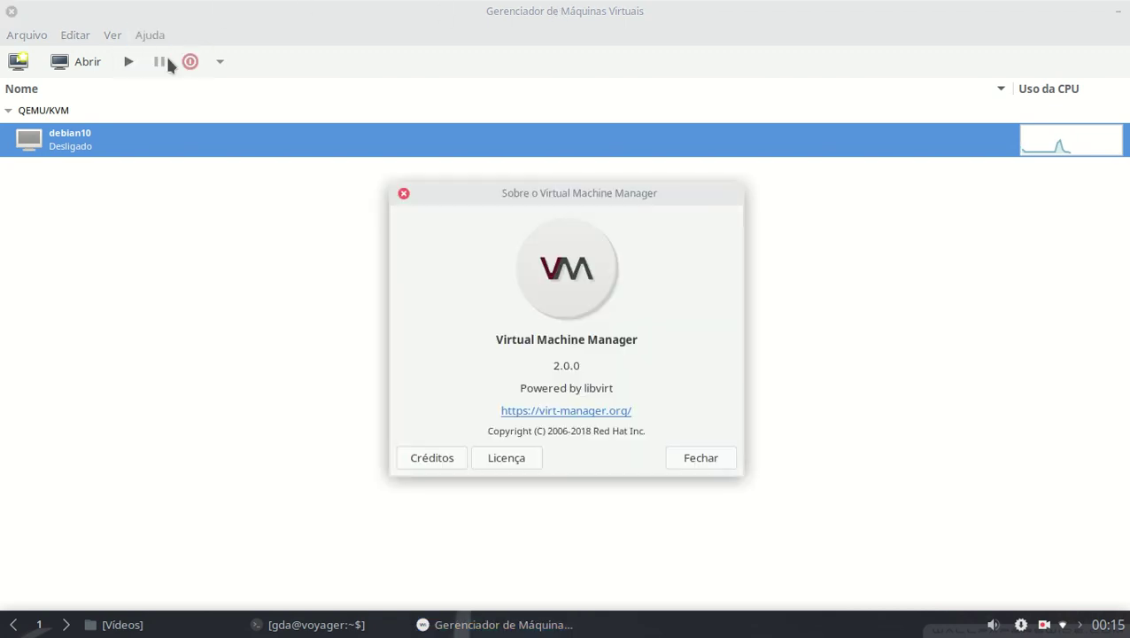